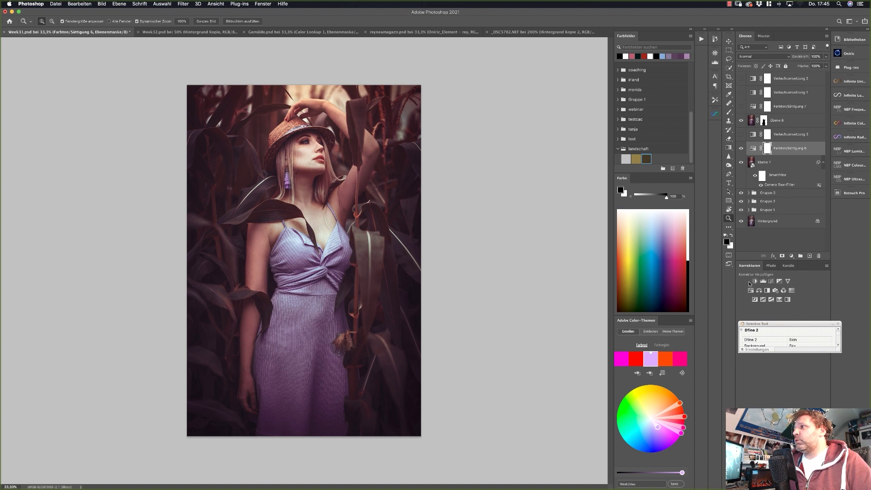
click(750, 290)
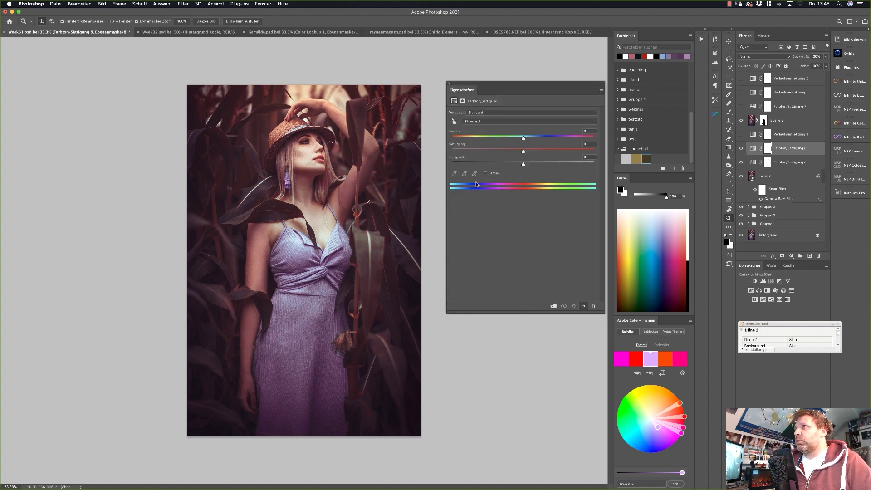
click(454, 122)
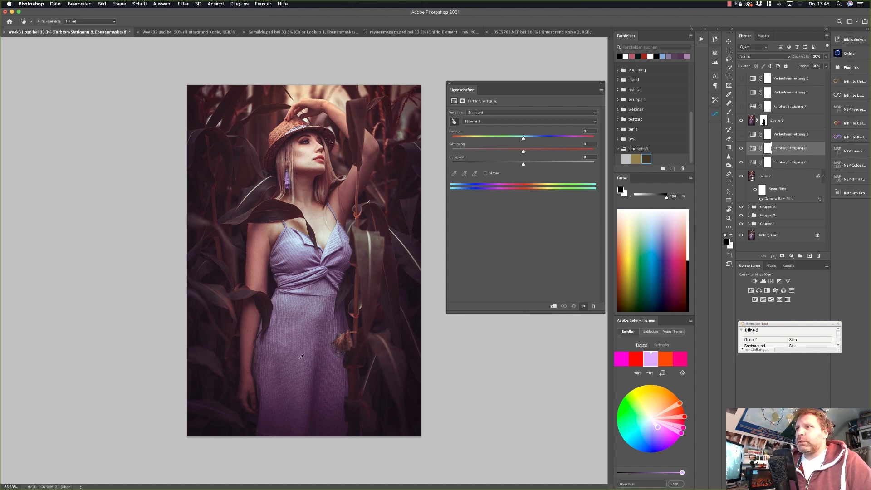
click(308, 329)
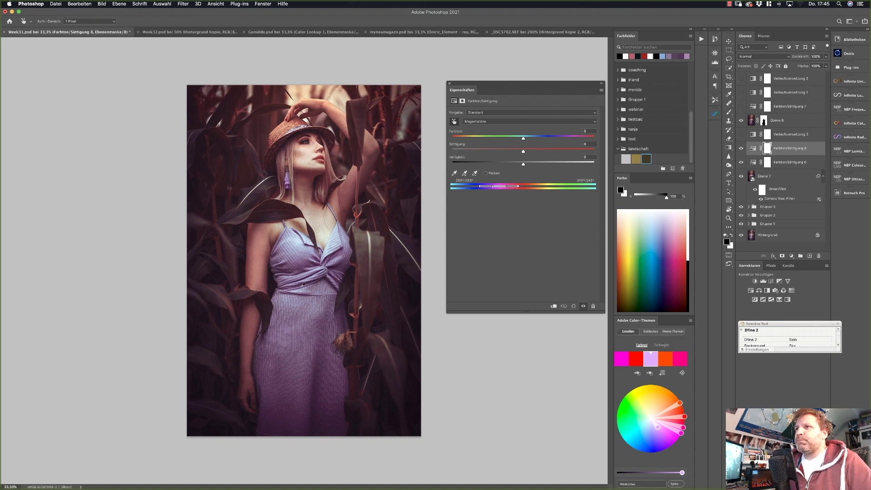
click(299, 241)
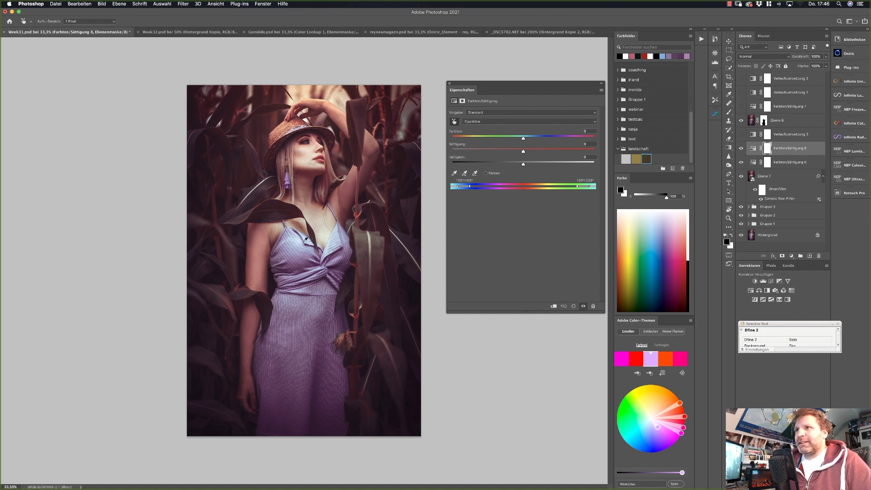
click(303, 349)
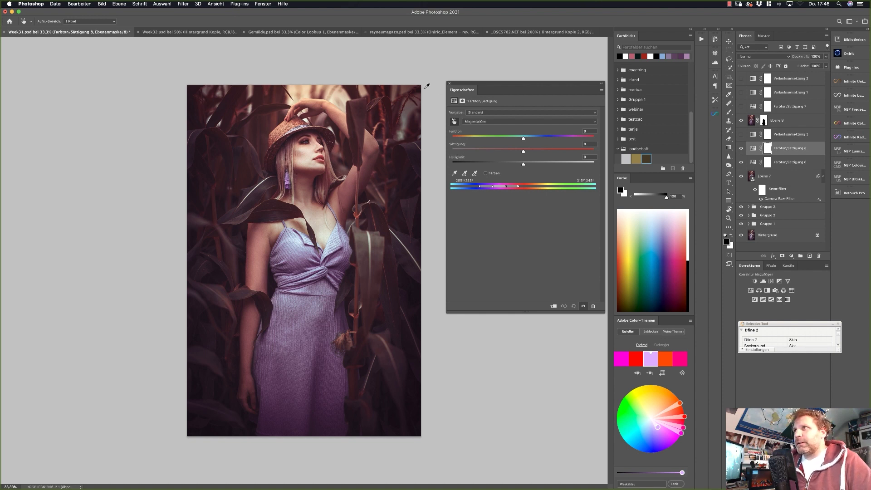
click(449, 83)
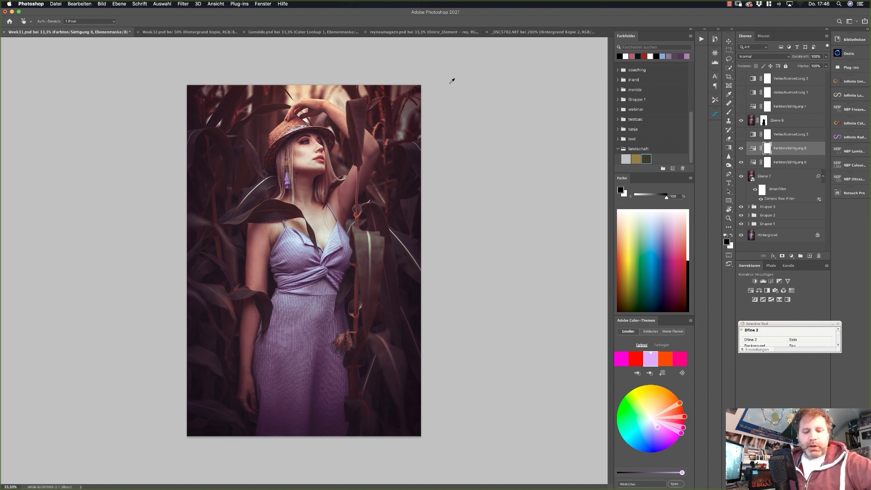
click(740, 150)
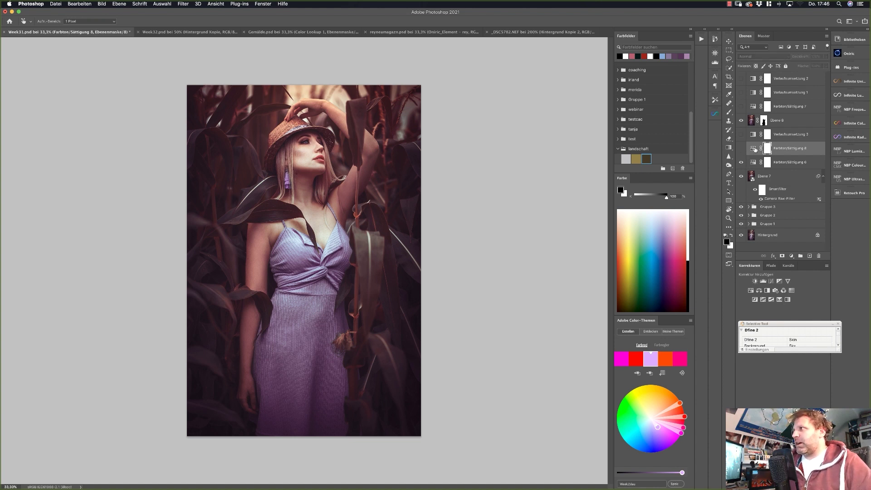
drag(754, 149, 819, 255)
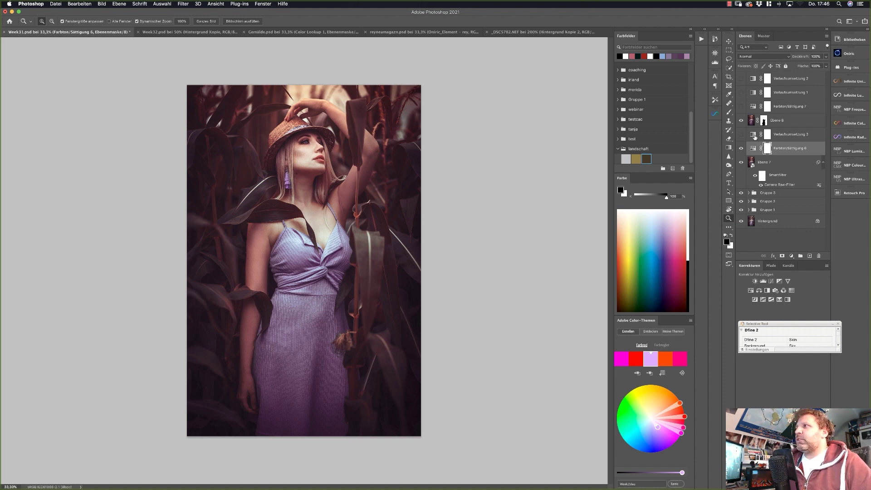
View Ebene 8's dress mask alone, then select Farbton/Sättigung 6 and open the adjustment layer list
click(764, 121)
alt+click(764, 121)
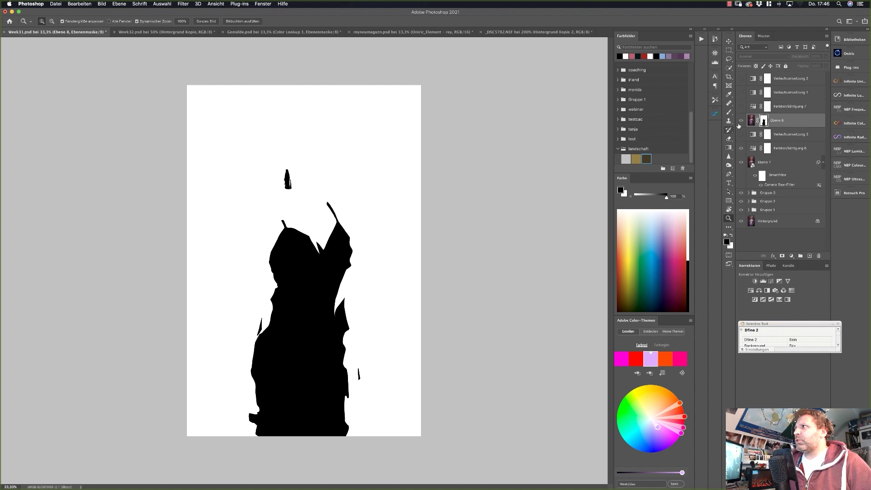
alt+click(764, 120)
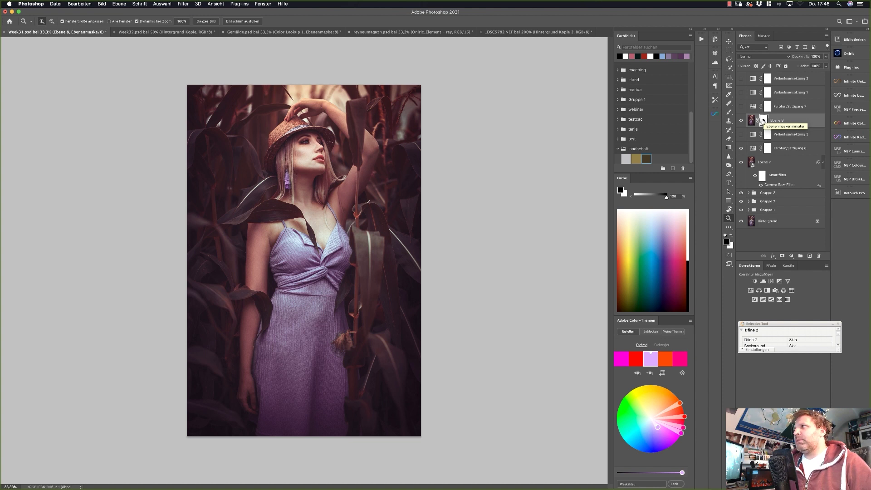
drag(763, 120, 766, 148)
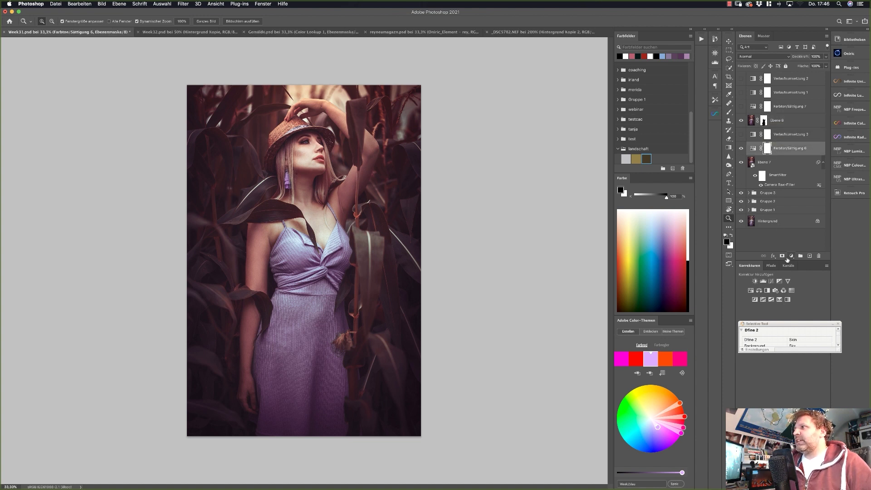
click(791, 257)
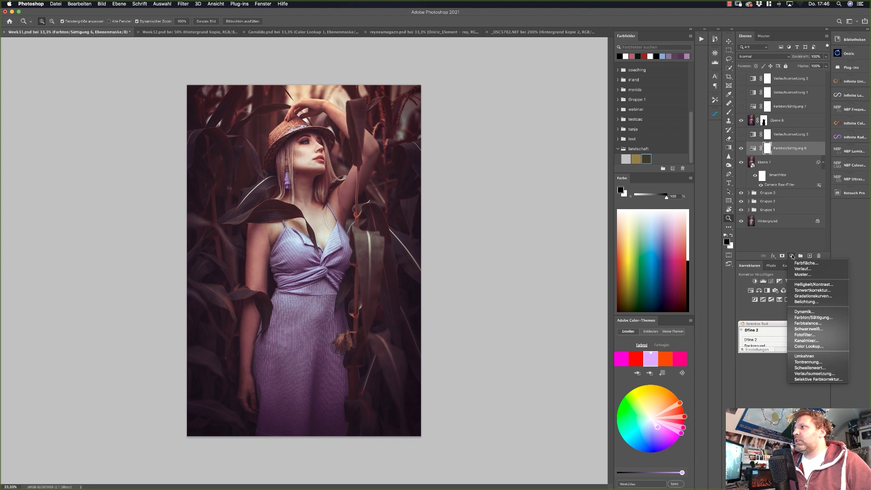
Add a Verlaufsumsetzung gradient map that turns the dress grey, testing and undoing Umkehren
click(814, 374)
mouse_move(498, 86)
mouse_down()
mouse_move(490, 89)
mouse_move(498, 90)
mouse_up()
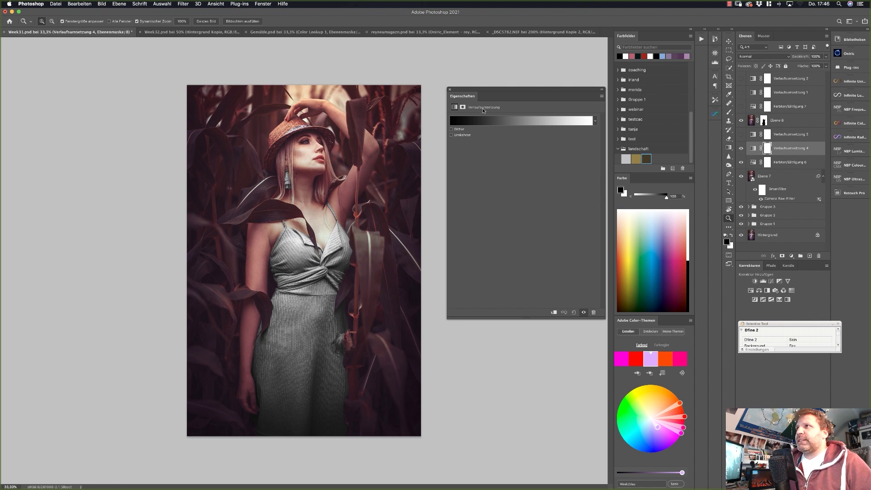
click(468, 120)
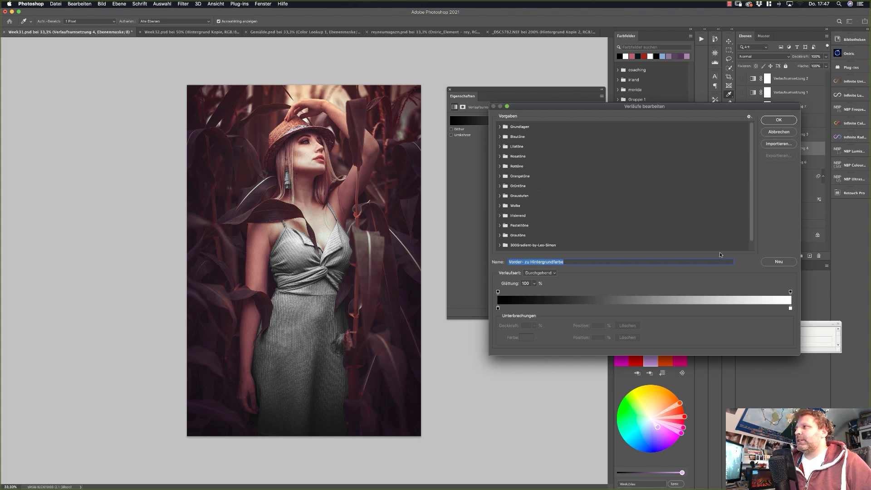
click(777, 120)
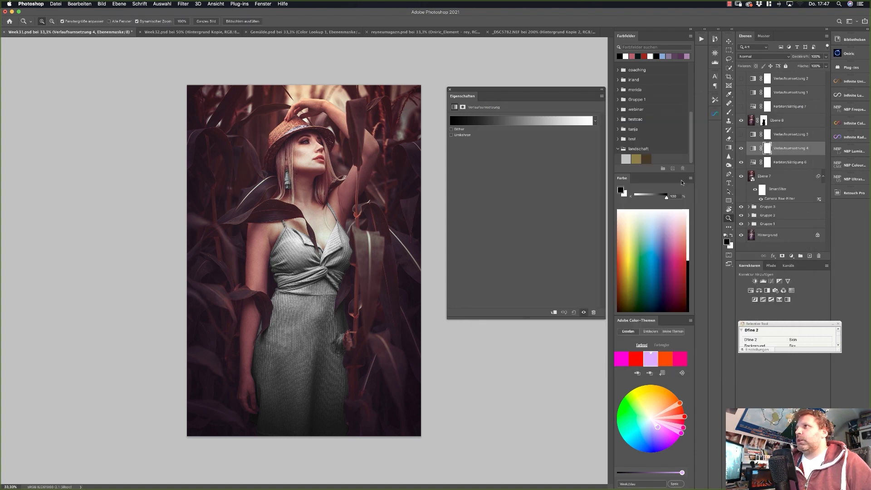
click(464, 136)
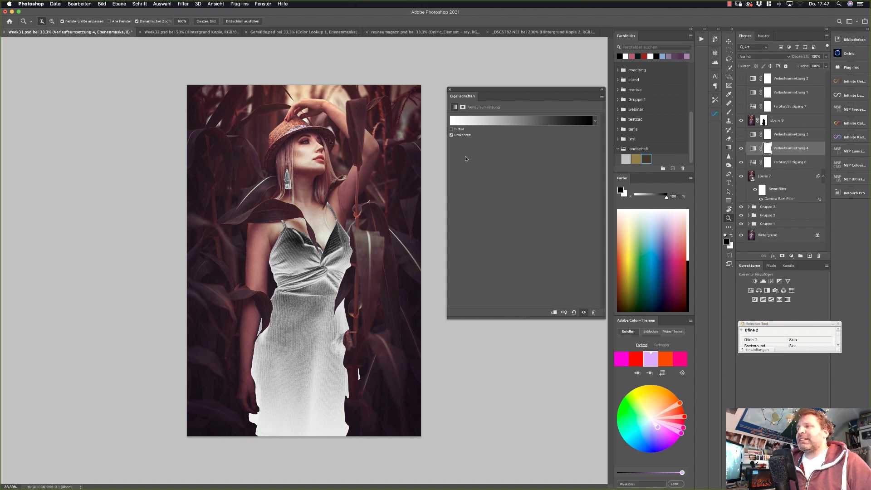
click(462, 135)
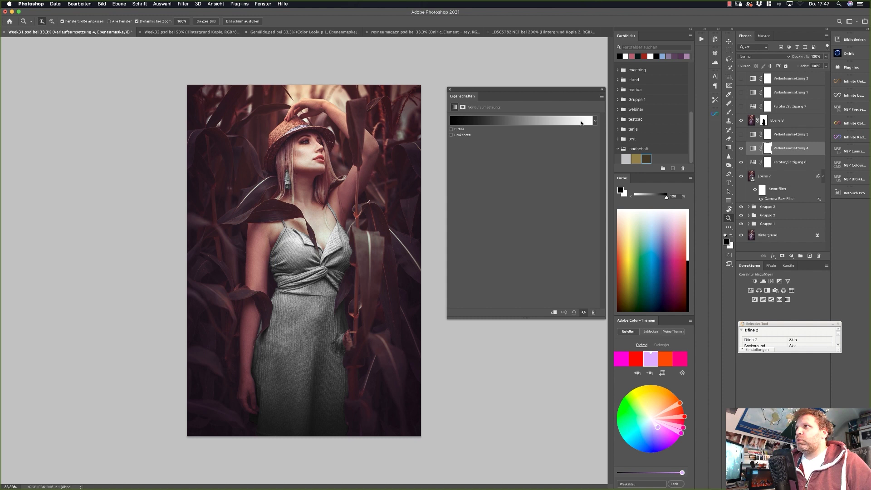
Reopen the black-to-white gradient editor with the Grundlagen presets expanded
drag(520, 101, 520, 96)
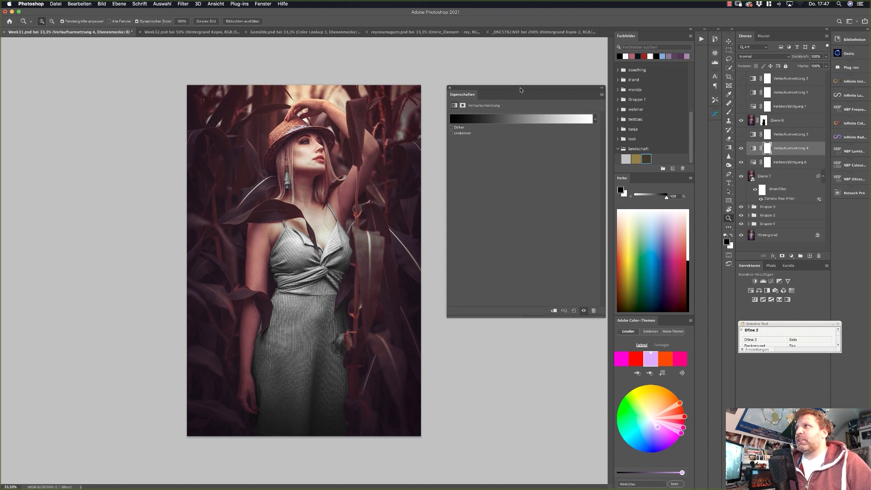
click(520, 116)
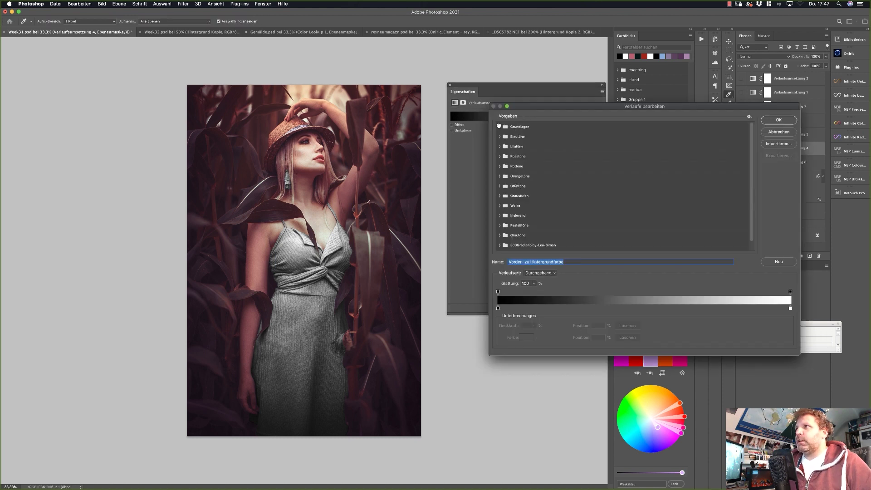
click(500, 126)
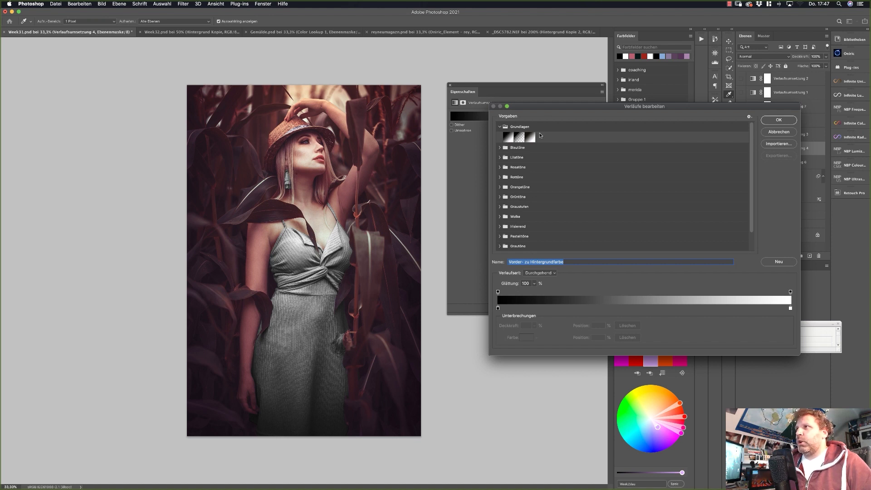
drag(554, 106, 502, 75)
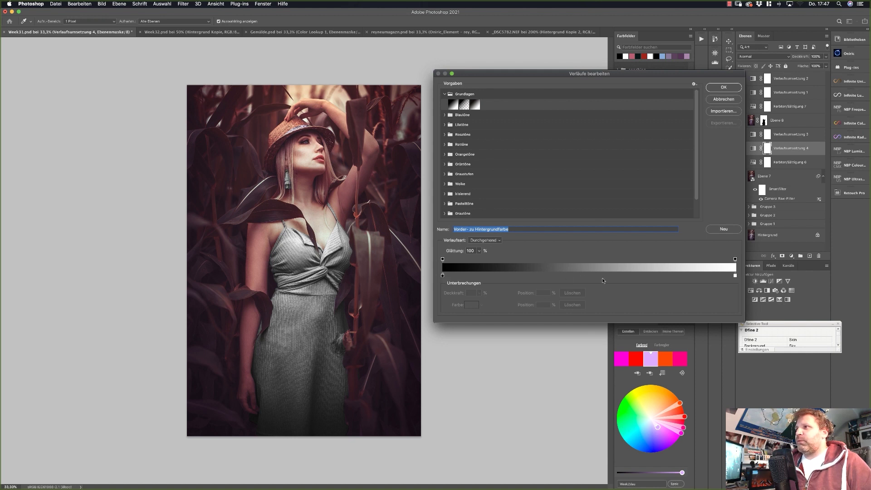
Try blue, green and magenta midpoint stops, then cancel the Farbwähler and gradient editor unchanged
click(580, 276)
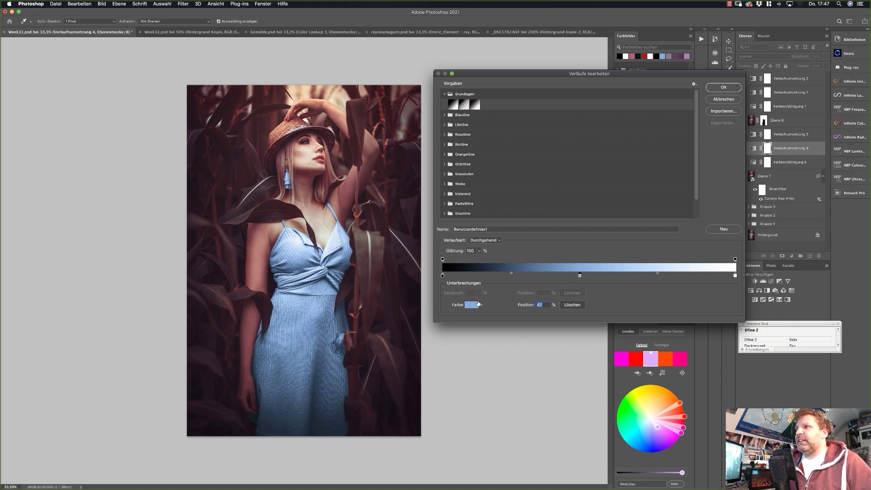
click(473, 305)
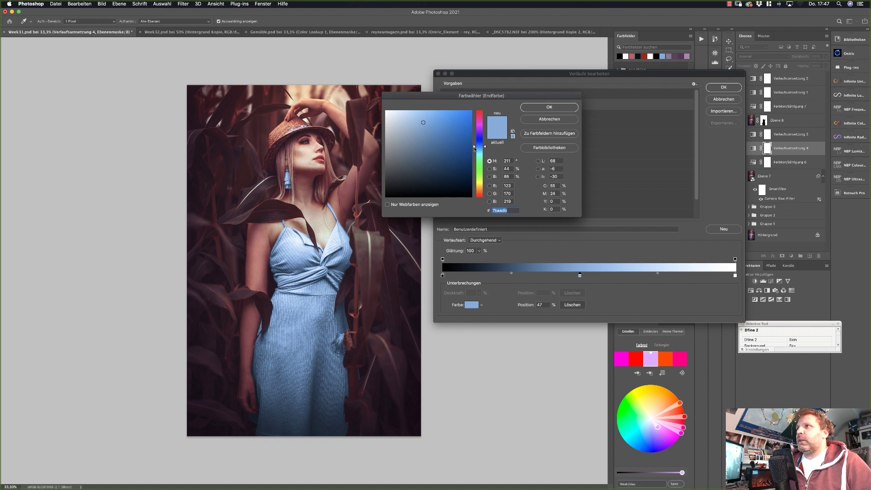
mouse_move(475, 147)
mouse_down()
mouse_move(474, 159)
mouse_move(475, 146)
mouse_move(446, 157)
mouse_up()
click(466, 152)
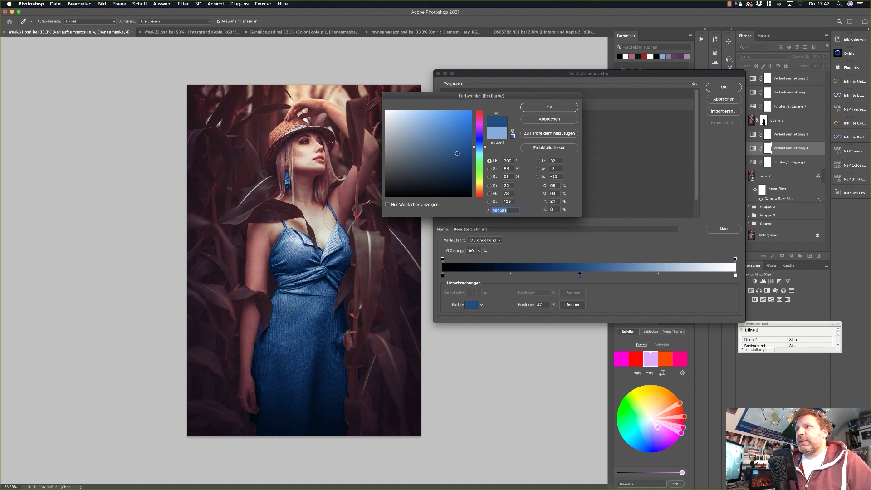
mouse_move(438, 160)
mouse_down()
mouse_move(441, 177)
mouse_move(438, 137)
mouse_move(474, 157)
mouse_move(475, 122)
mouse_move(451, 145)
mouse_up()
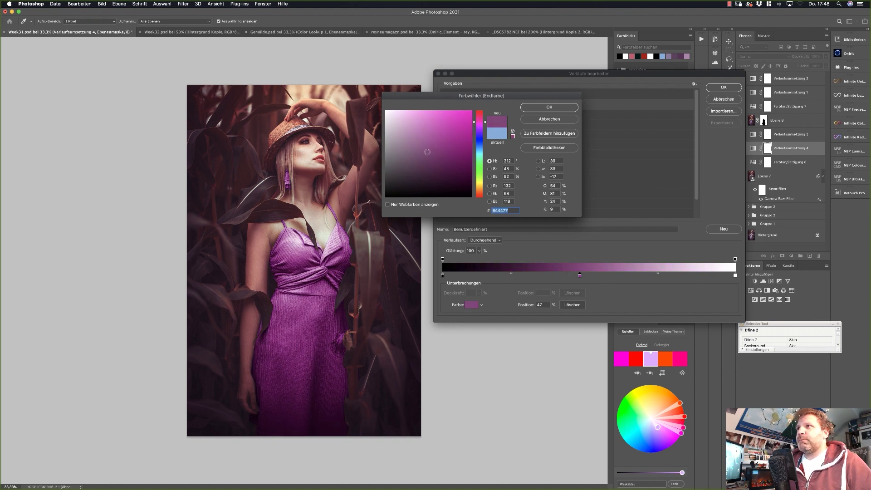
mouse_move(451, 147)
mouse_down()
mouse_move(415, 149)
mouse_move(420, 136)
mouse_move(425, 144)
mouse_up()
mouse_move(473, 128)
mouse_down()
mouse_move(474, 189)
mouse_move(474, 136)
mouse_move(474, 147)
mouse_up()
click(547, 120)
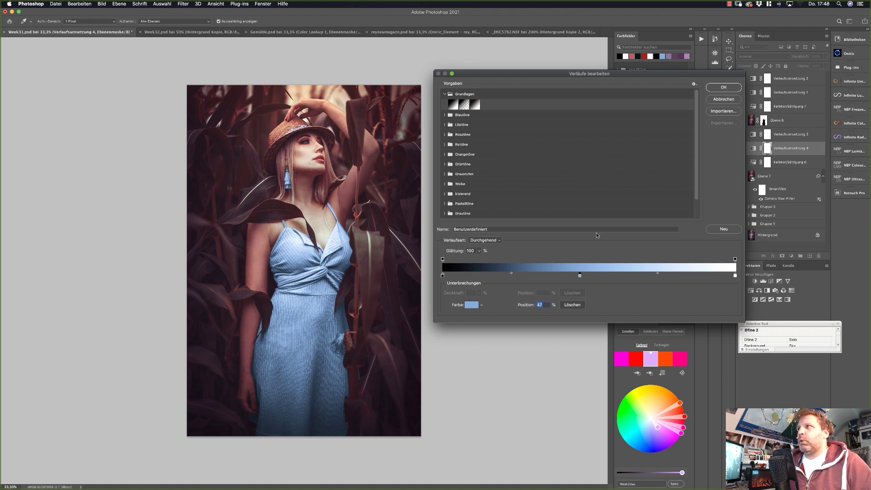
click(739, 98)
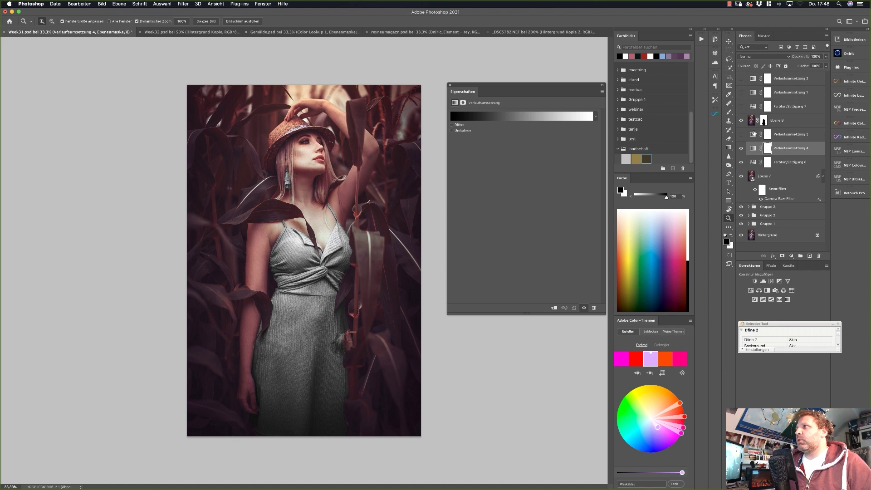
Compare the pink gradient map on and off, then switch to the Gemälde.psd document
click(740, 134)
click(740, 147)
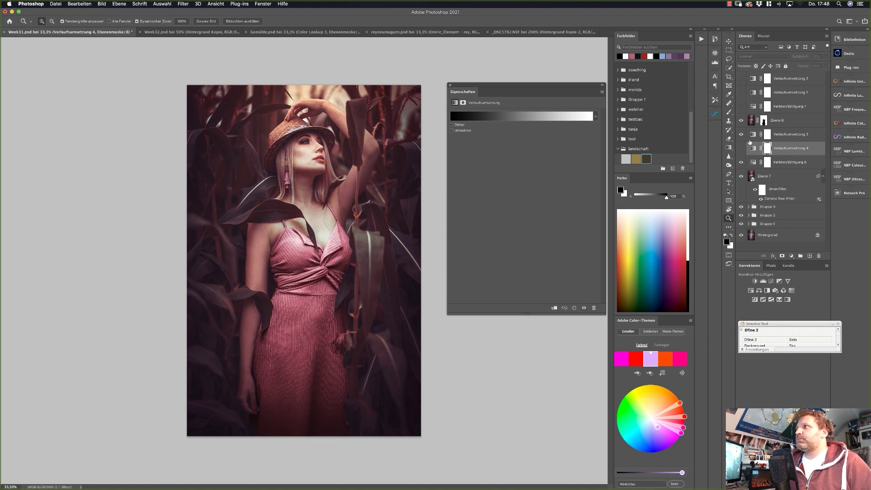
click(741, 134)
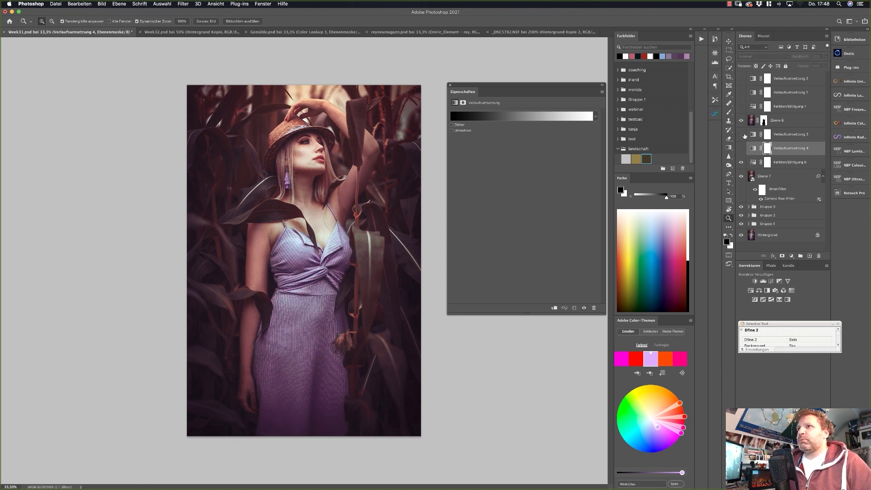
click(741, 135)
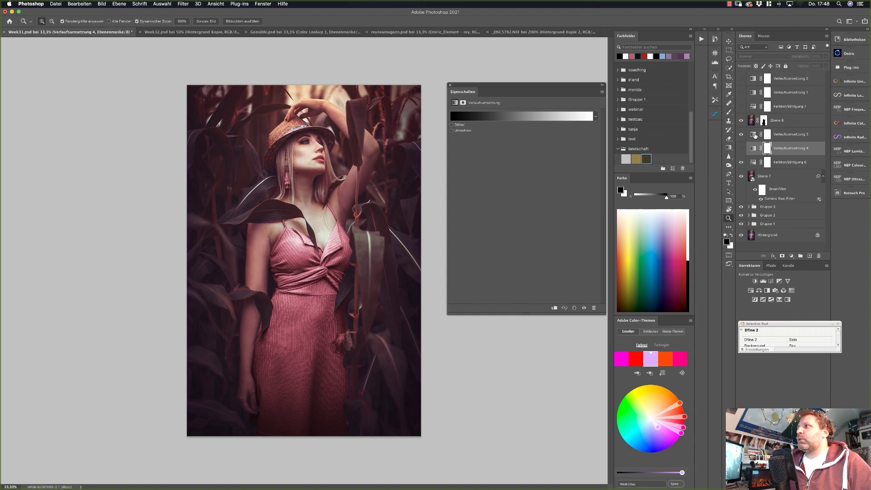
key(ctrl+Tab)
key(ctrl+Tab)
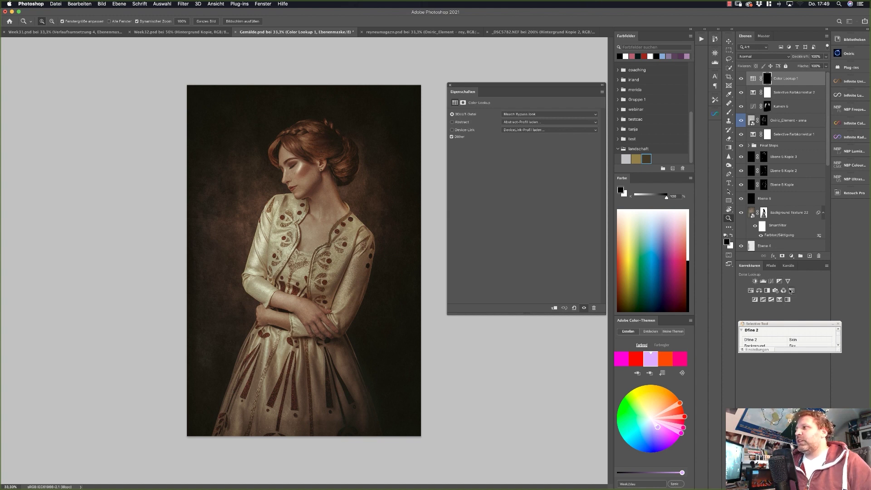
Close Properties and hide Color Lookup 1 and the upper layers down through Background Texture 22
click(449, 84)
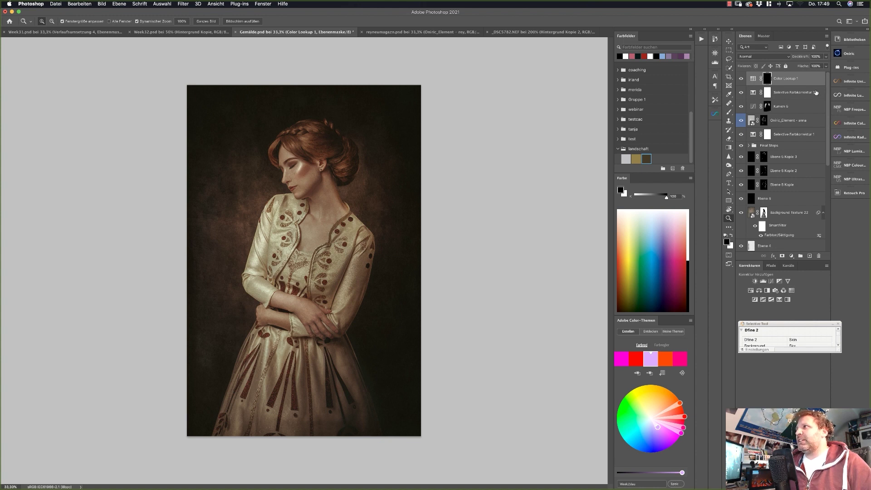
click(740, 79)
drag(740, 80, 745, 172)
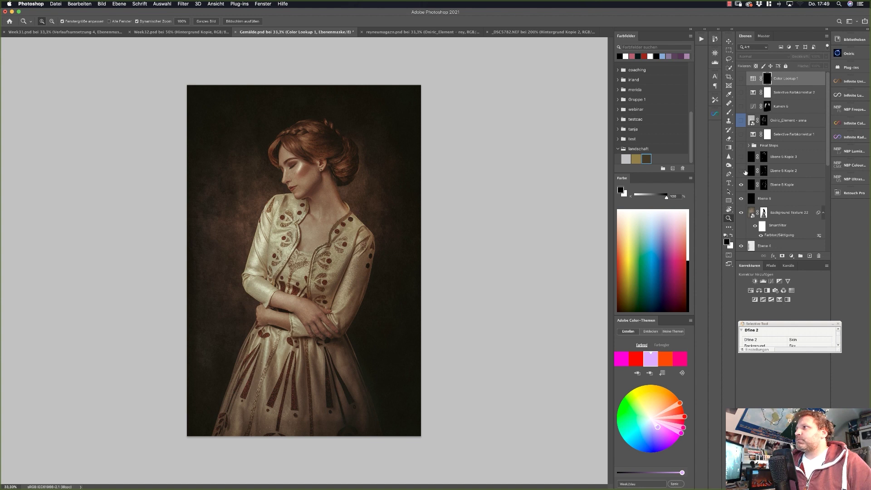
drag(745, 172, 742, 205)
click(742, 205)
scroll(745, 174, down, 5)
drag(740, 167, 743, 215)
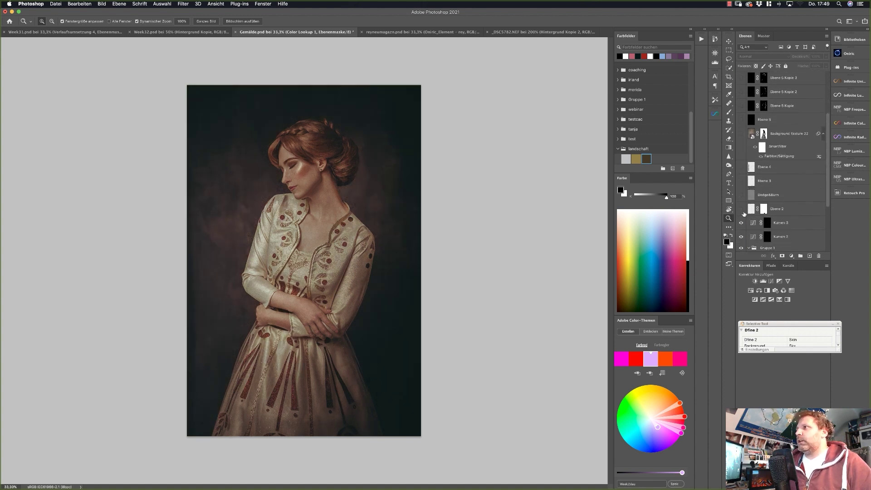
scroll(744, 181, down, 5)
drag(743, 172, 744, 196)
scroll(744, 187, down, 1)
Turn Gruppe 1, Karven 1-3, Ebene 2, Dodge&Burn and Ebene 4 back on
click(741, 165)
scroll(744, 165, up, 2)
drag(741, 177, 740, 149)
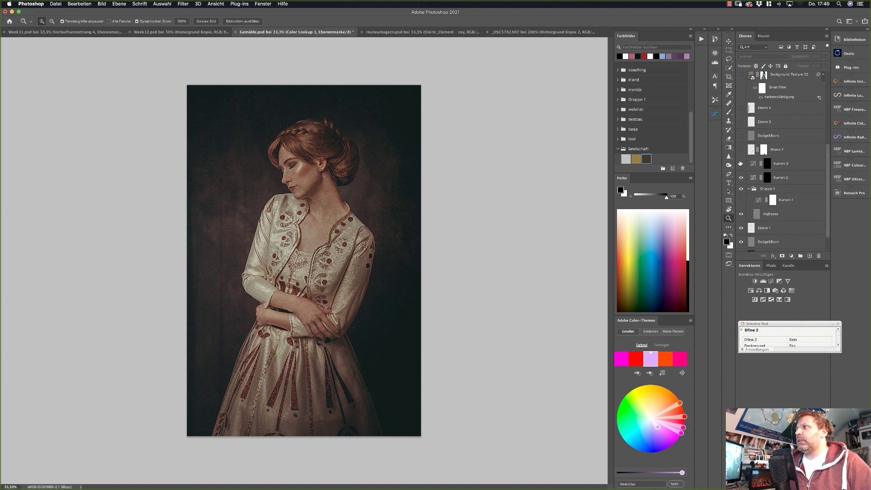
click(740, 136)
scroll(741, 140, up, 2)
click(742, 135)
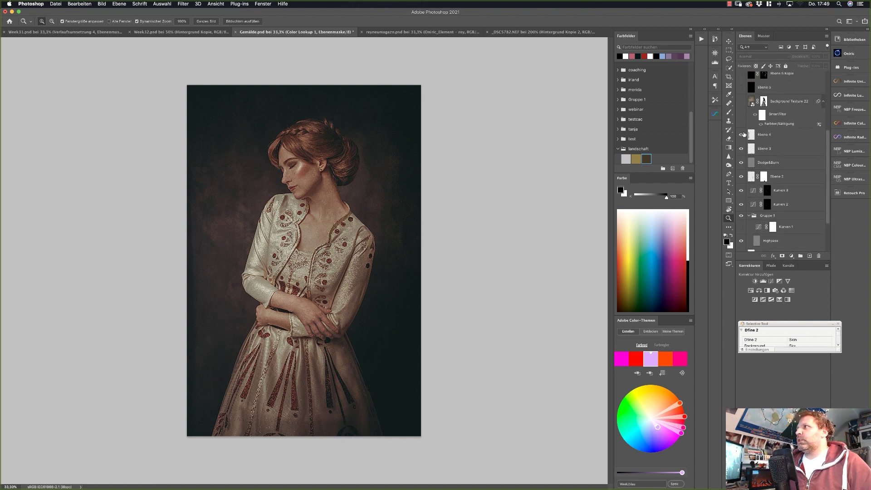
scroll(744, 135, down, 3)
click(744, 174)
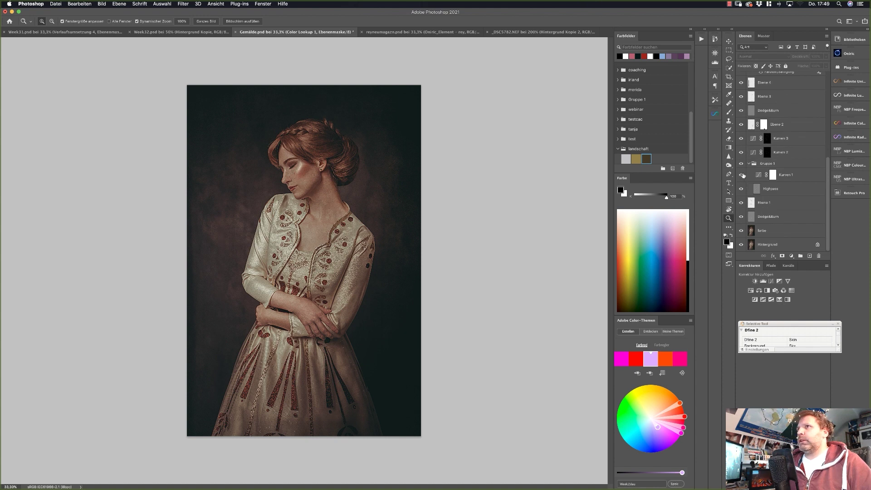
Add a Color Lookup adjustment layer directly above Ebene 4
scroll(745, 173, up, 3)
scroll(745, 172, up, 4)
click(782, 212)
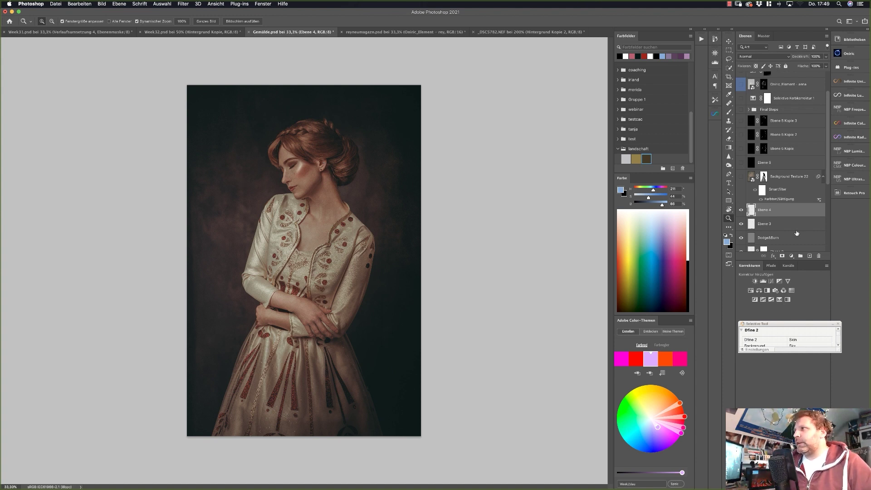
click(791, 290)
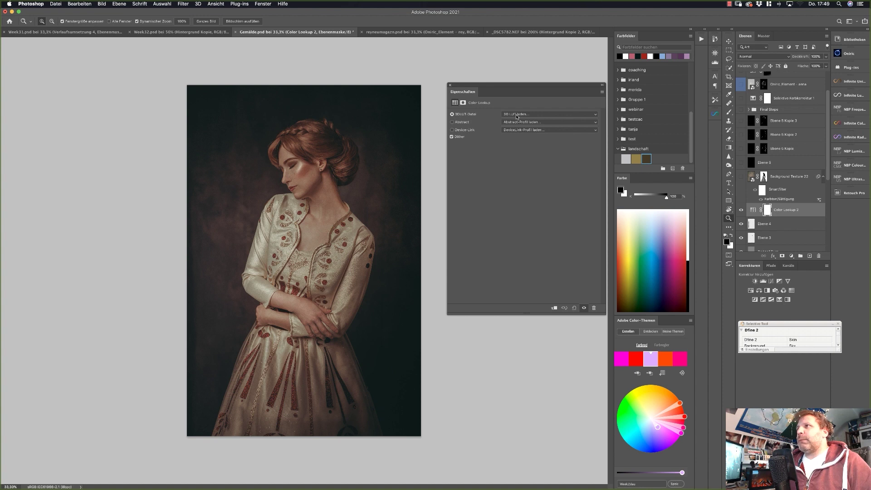
Apply Bleach Bypass.look to Color Lookup 2 and invert its mask to black with Ctrl+I
click(591, 117)
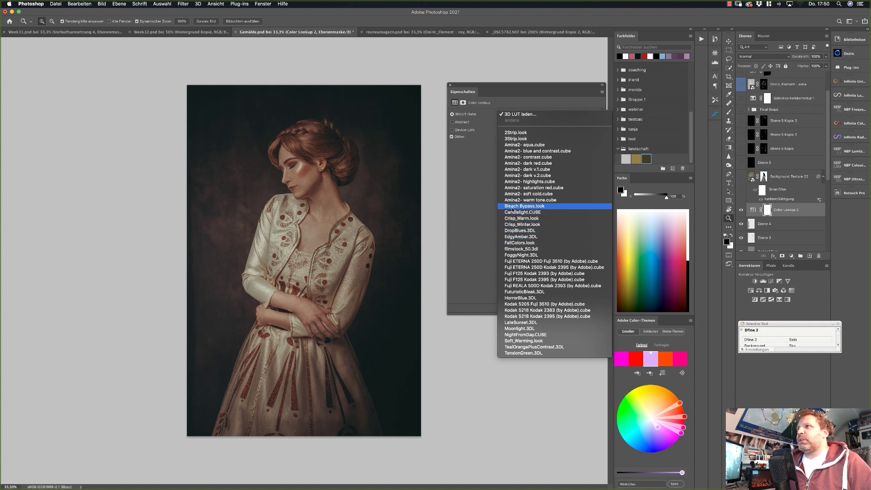
click(539, 208)
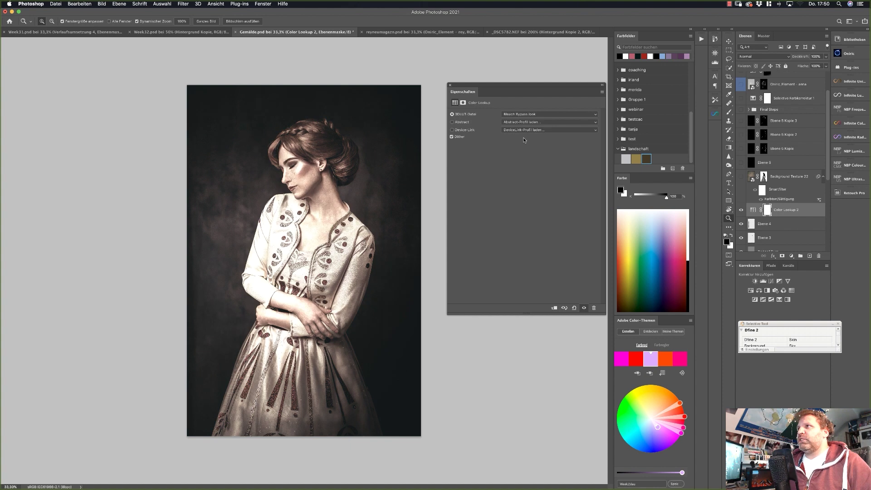
click(449, 85)
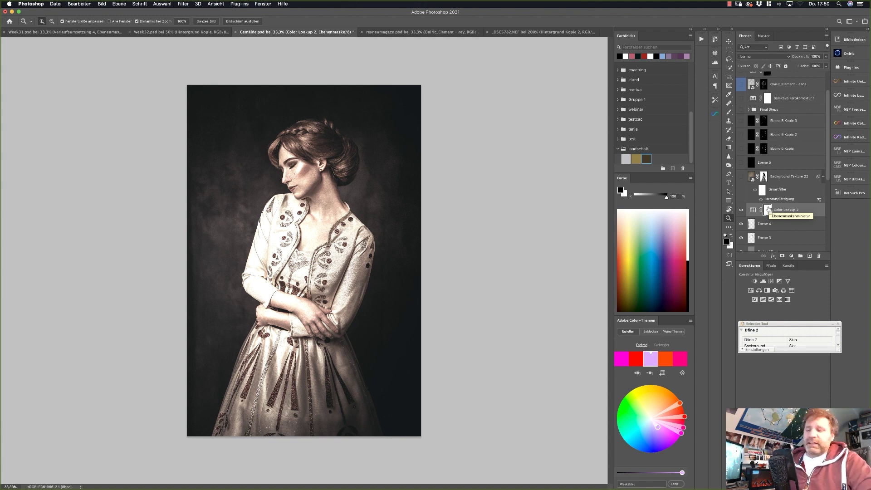
drag(766, 209, 769, 213)
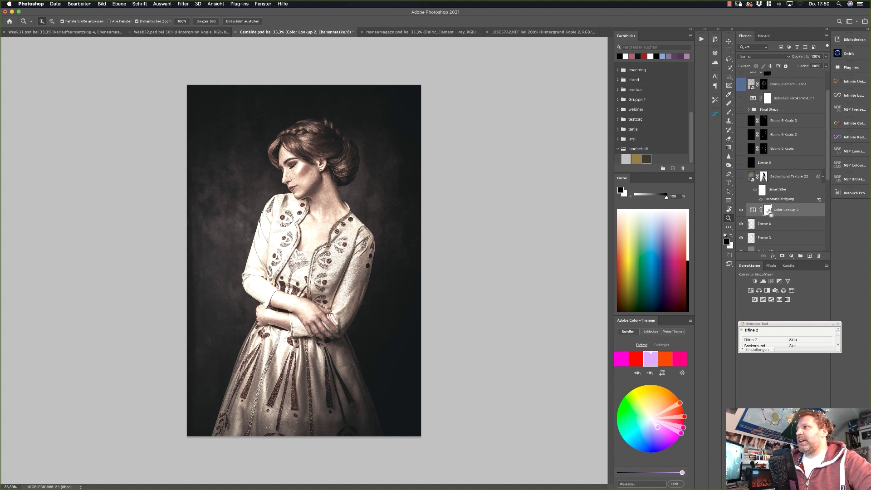
key(ctrl+i)
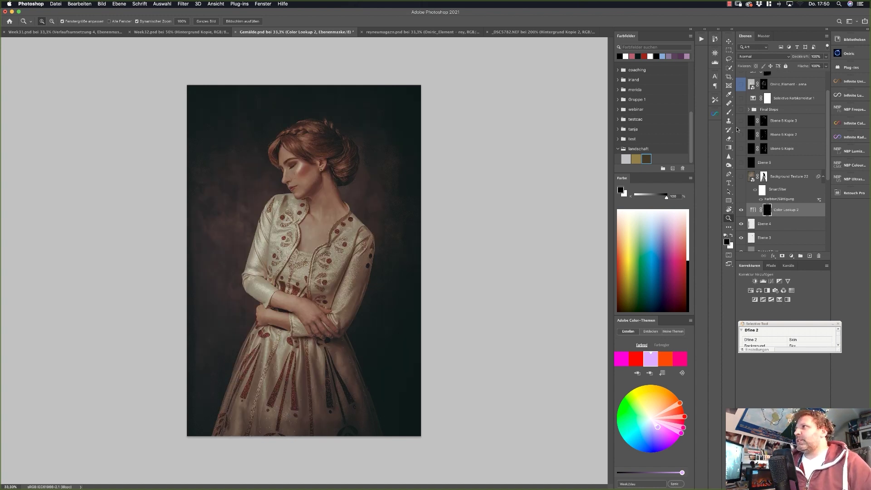
Select the Brush with a white foreground and the soft round pressure preset
click(728, 113)
click(731, 236)
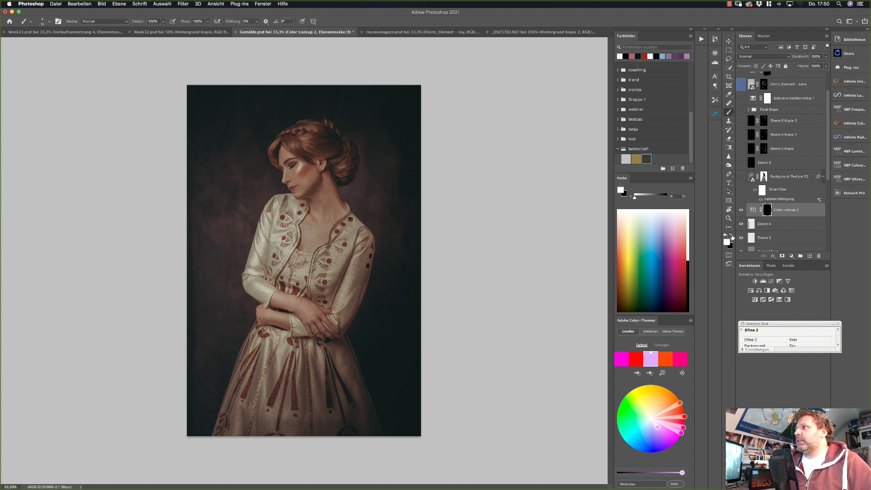
click(162, 21)
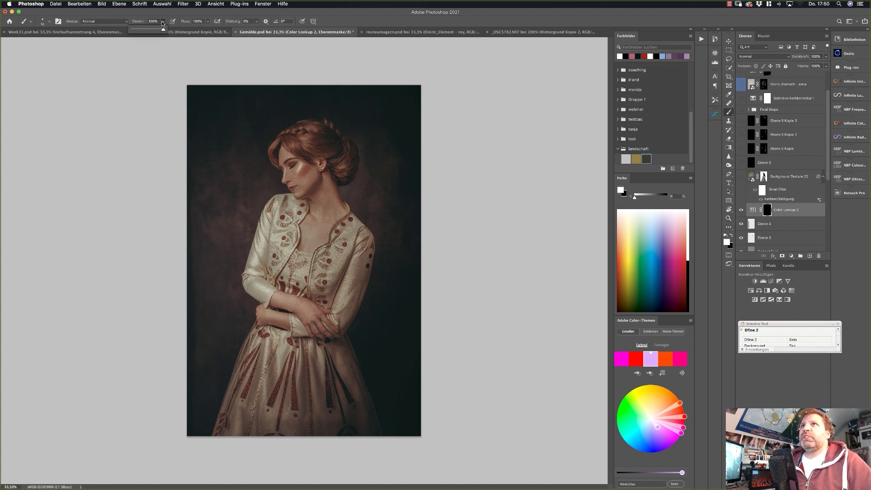
click(45, 22)
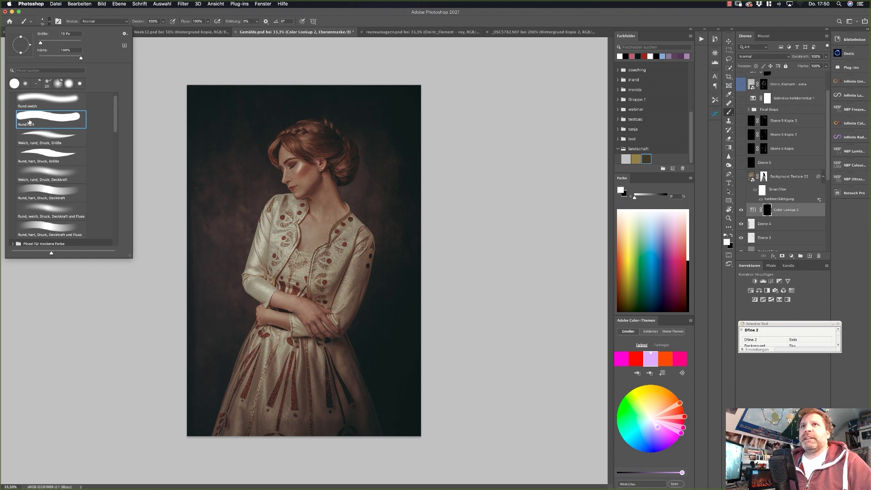
scroll(29, 121, up, 1)
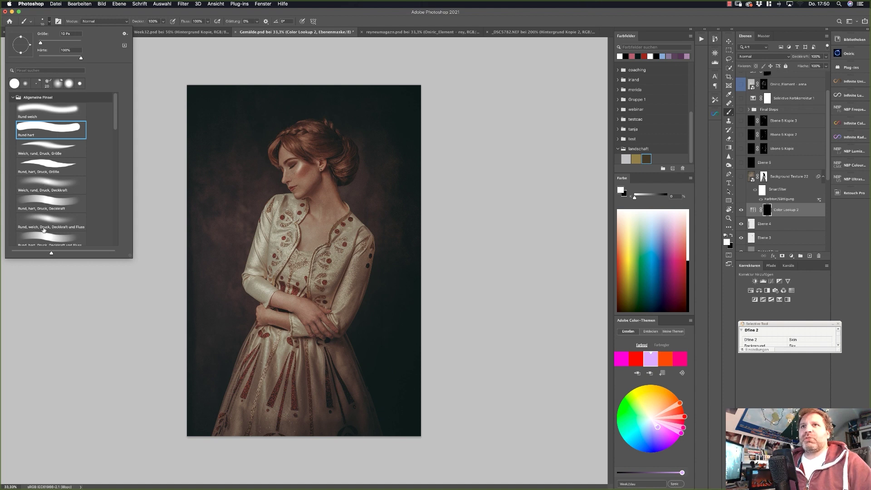
click(69, 222)
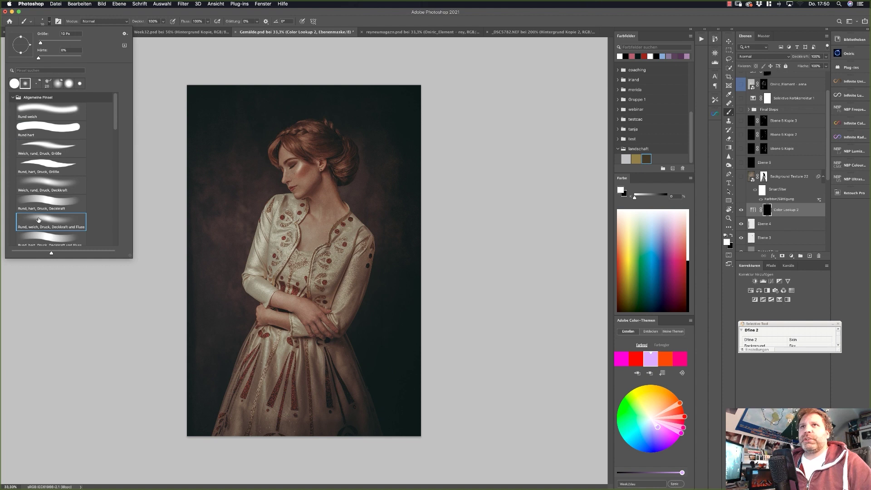
Set the brush opacity to 20% and flow to 20%
click(162, 22)
drag(163, 30, 138, 30)
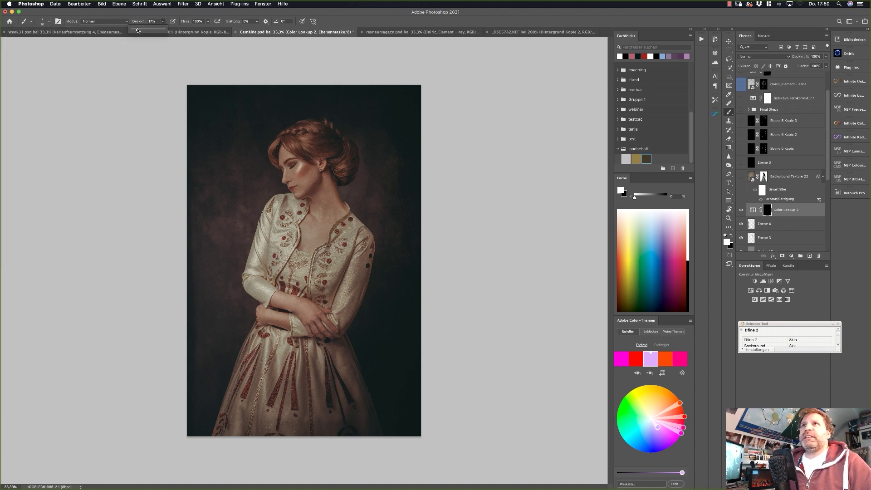
drag(138, 30, 141, 30)
text(20)
key(Return)
click(197, 21)
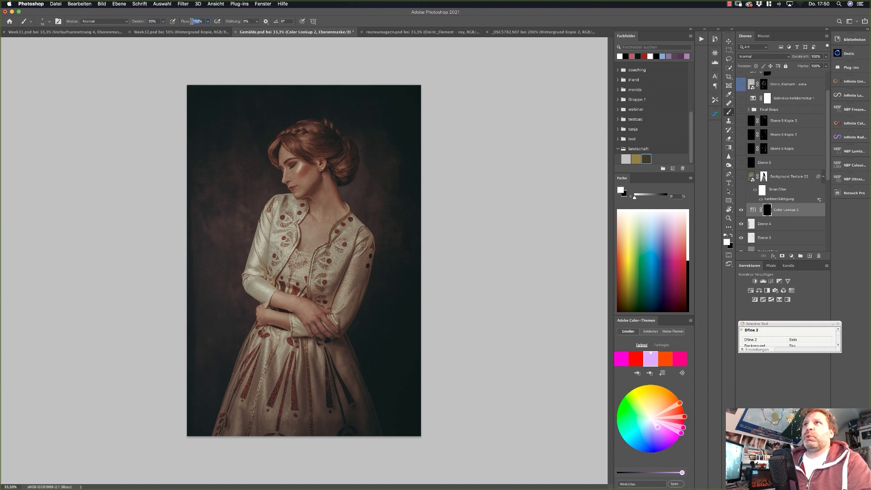
text(20)
key(Return)
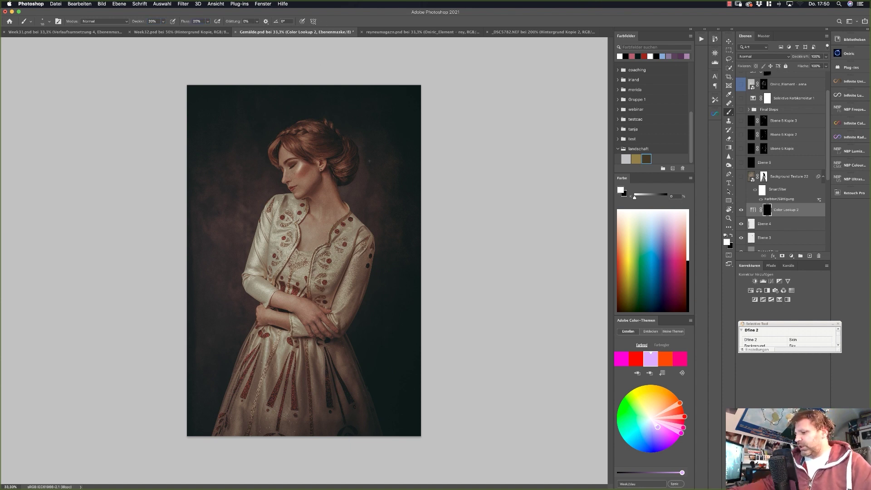
Enlarge the brush to 250 px and toggle Color Lookup 2 to compare
key(bracketright)
key(bracketright)
key(bracketright)
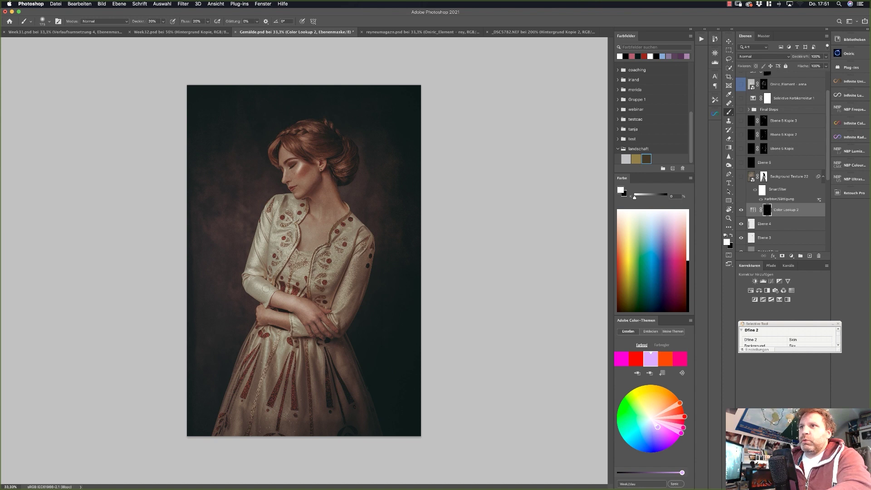
key(bracketright)
key(bracketright)
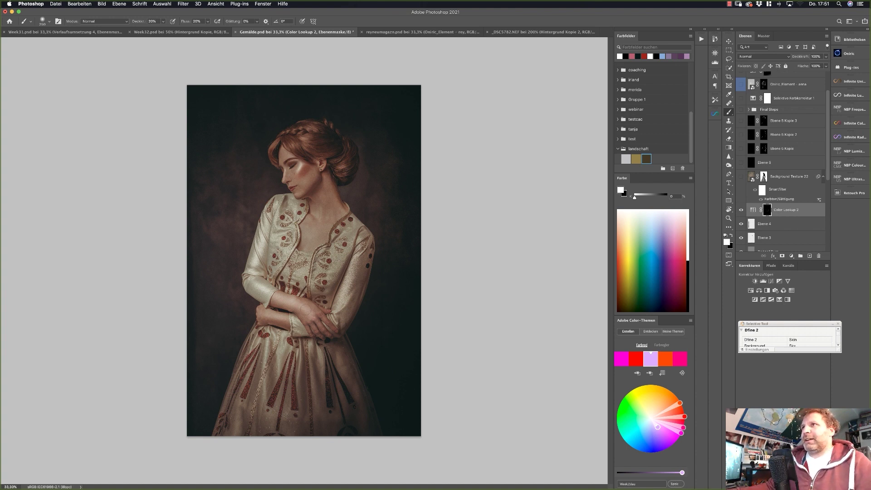
click(741, 209)
click(740, 209)
click(741, 210)
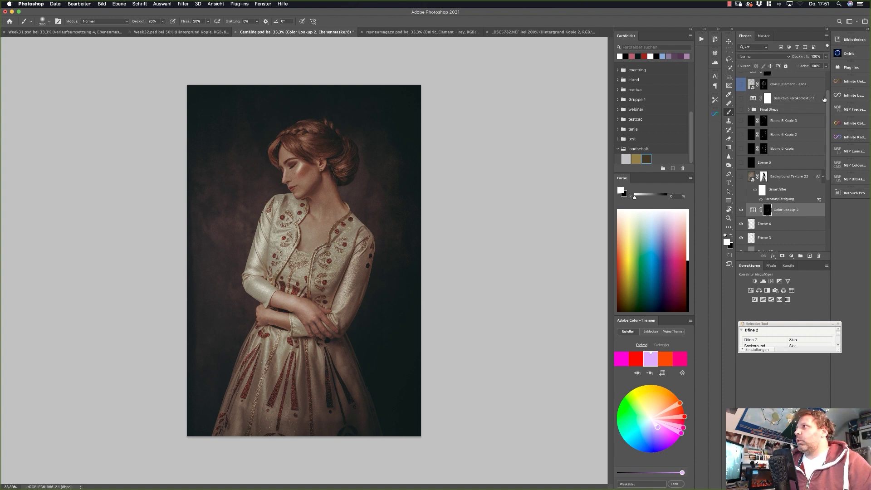
Lower Color Lookup 2 to 50% opacity and compare it on and off
drag(826, 58, 809, 66)
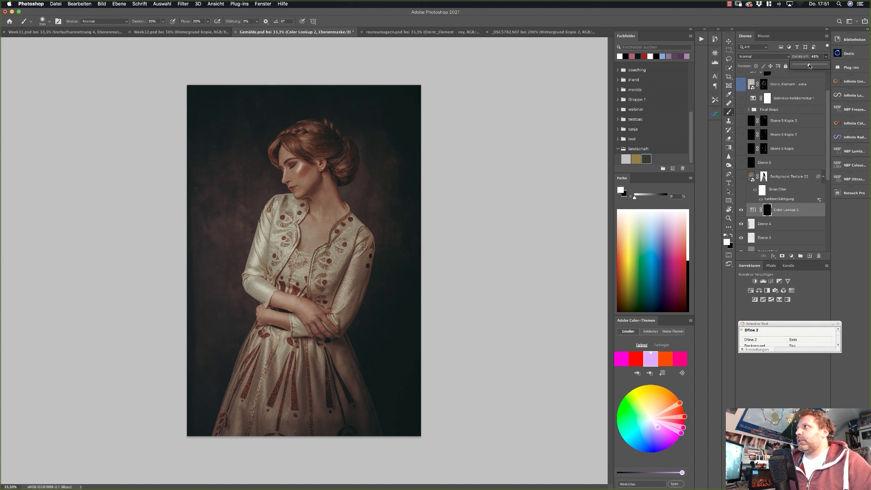
click(741, 212)
click(740, 211)
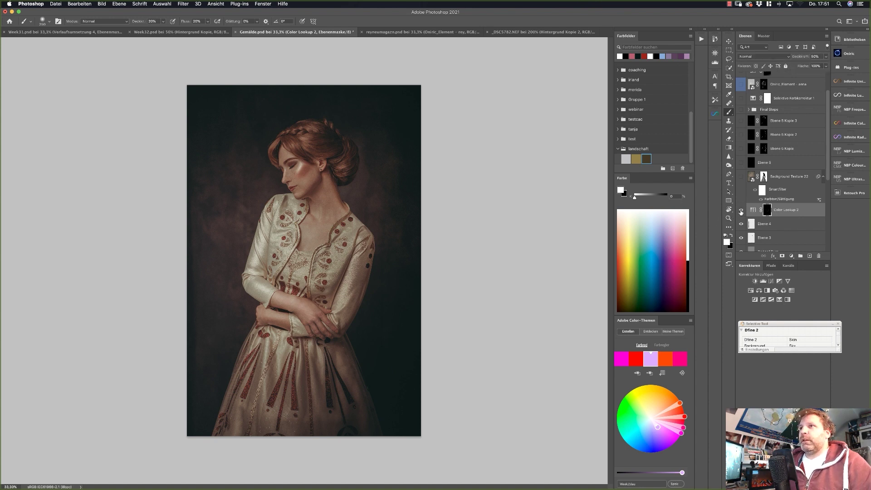
click(741, 211)
click(741, 211)
click(741, 211)
click(741, 211)
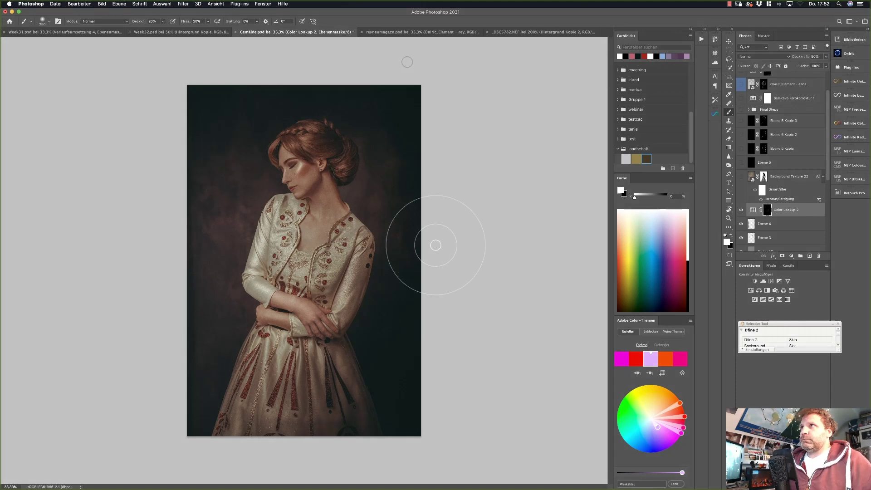
Switch to the Rey lightsaber document and hide the Gruppe 1 glow group
click(408, 33)
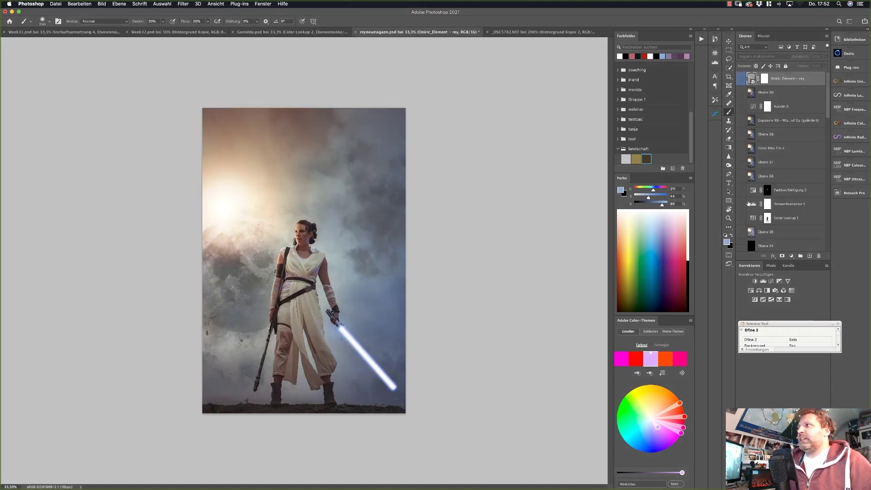
scroll(748, 203, down, 5)
scroll(748, 203, down, 4)
scroll(747, 195, down, 3)
scroll(746, 186, down, 3)
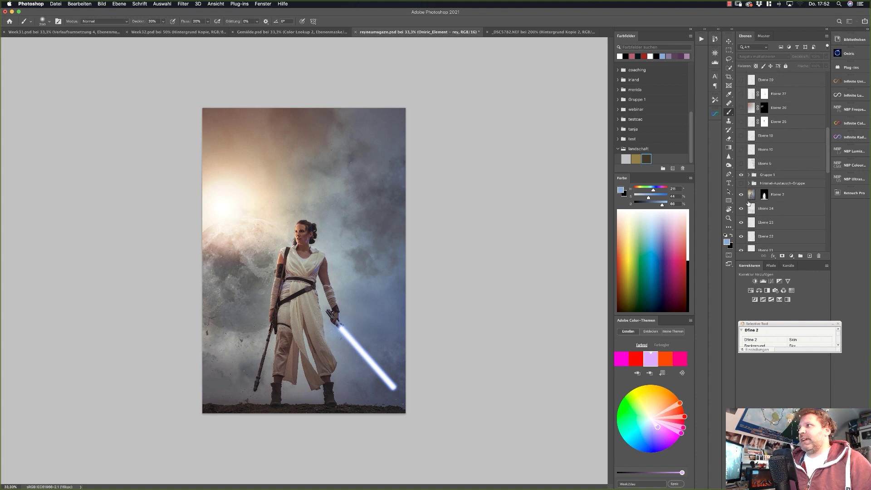
click(742, 174)
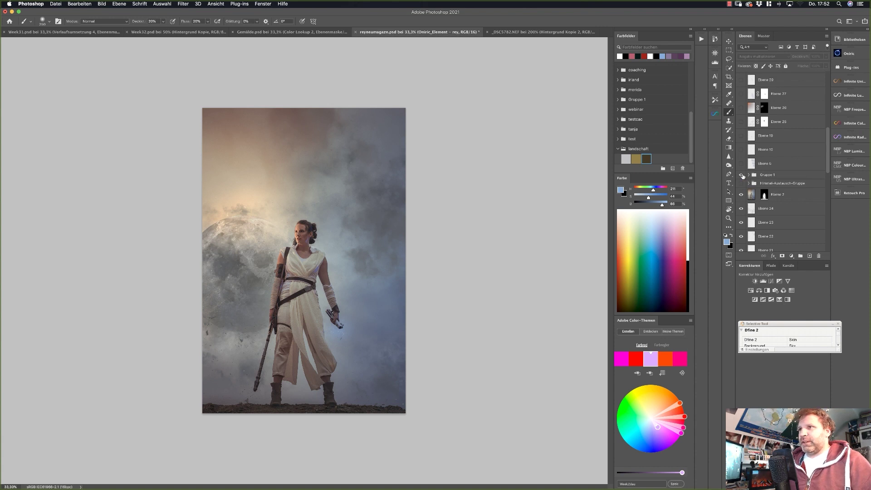
click(741, 175)
click(741, 175)
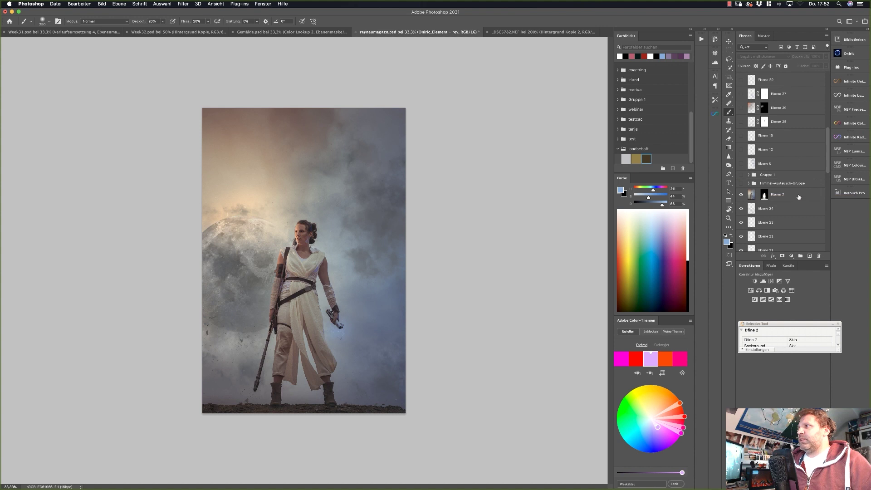
Add a new empty layer Ebene 40 above Ebene 2 and zoom in on the hilt
click(798, 196)
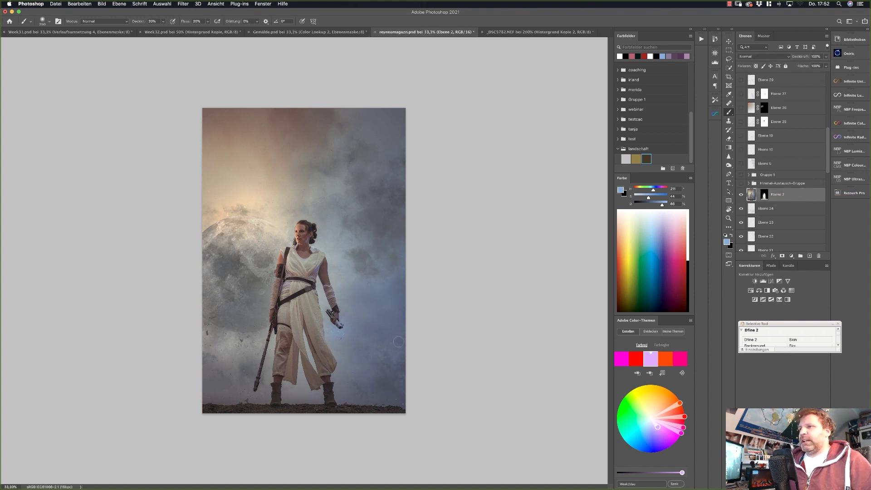
click(728, 218)
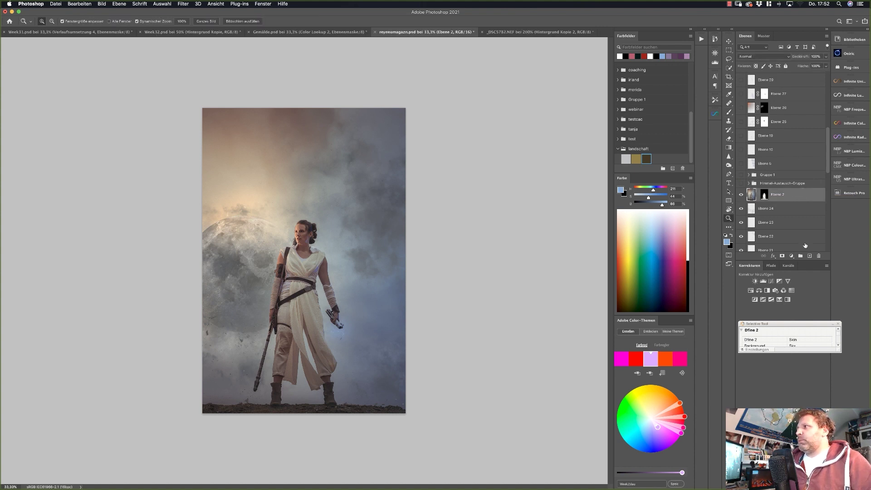
click(809, 256)
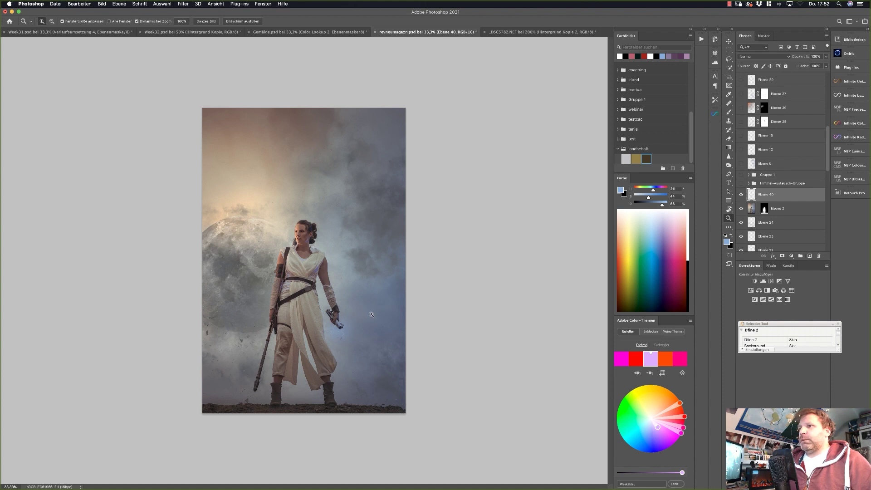
click(343, 333)
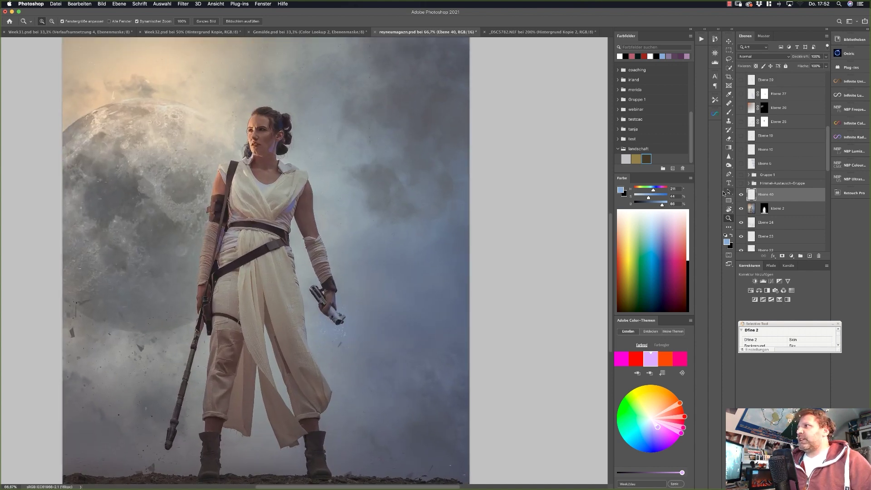
Draw a closed Pen path for a thin blade from the hilt diagonally to the lower right
click(728, 174)
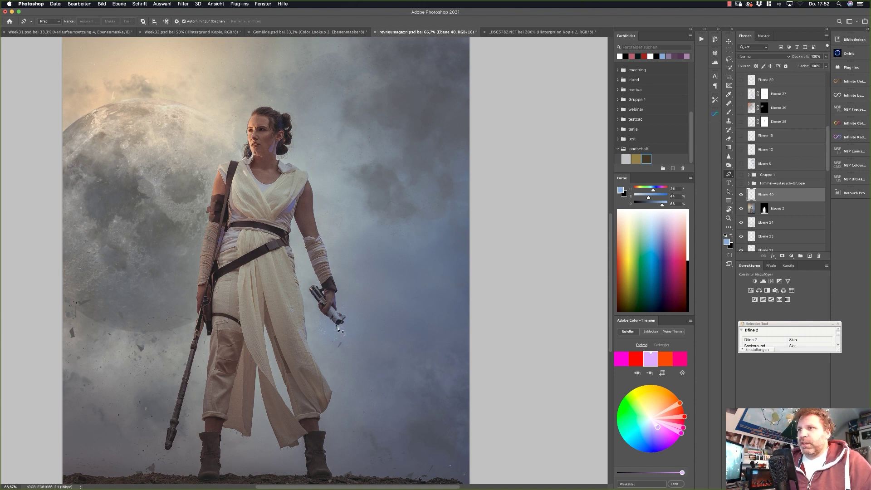
click(337, 326)
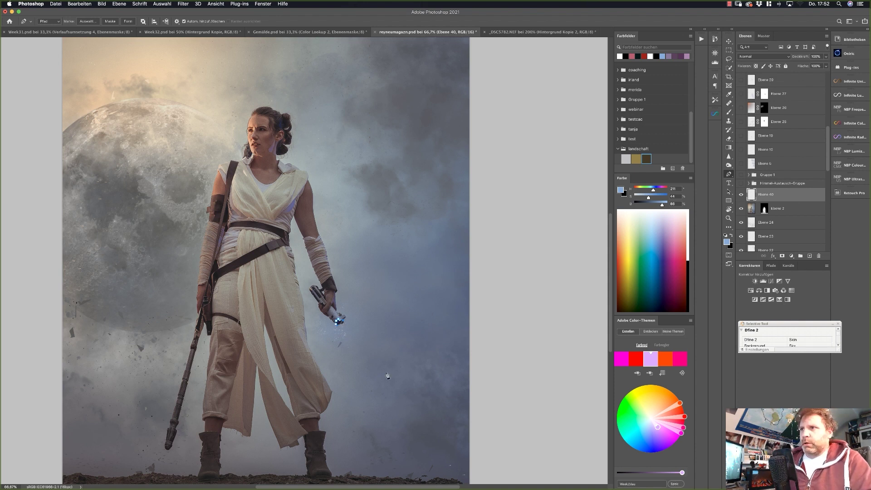
click(422, 417)
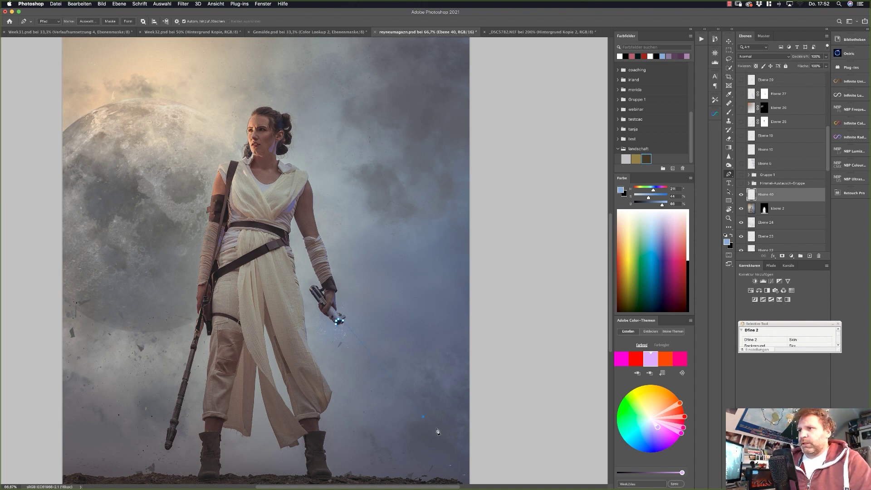
click(437, 432)
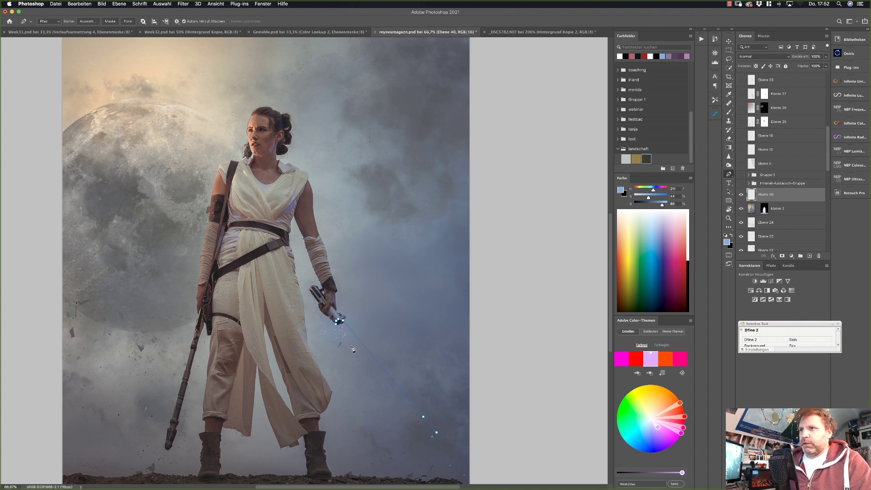
click(345, 335)
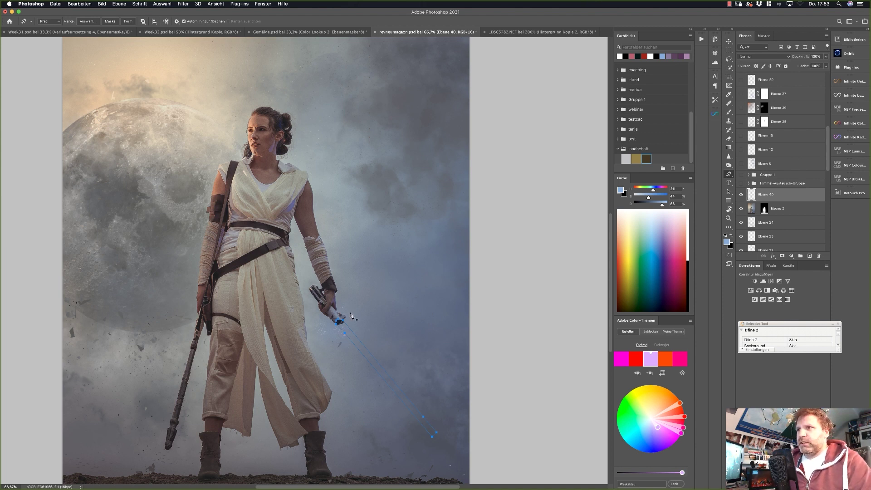
Convert the blade path into a selection
right_click(336, 325)
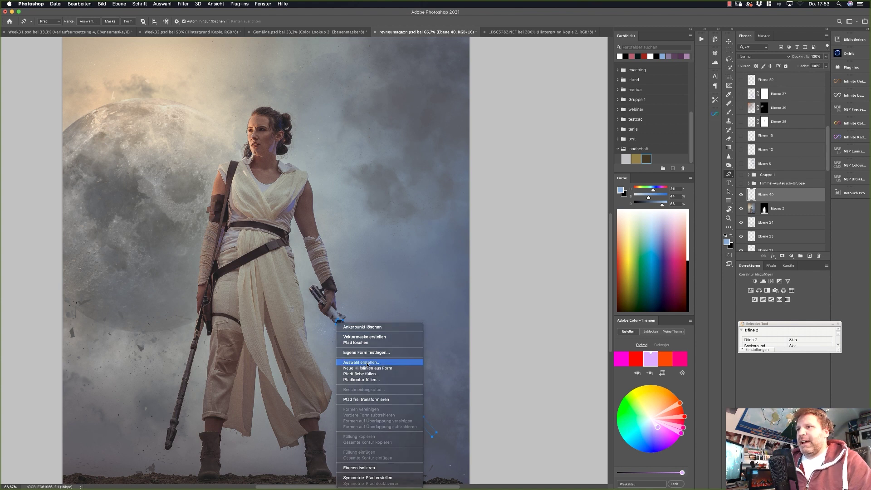
click(361, 362)
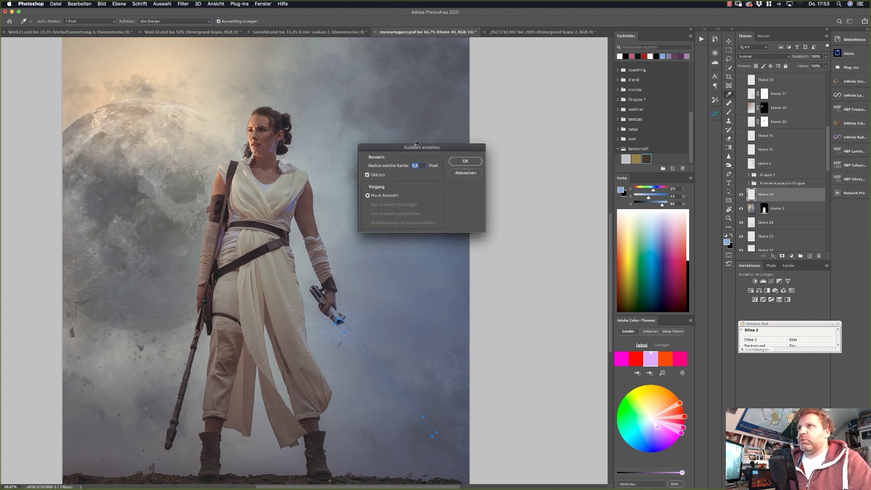
click(466, 161)
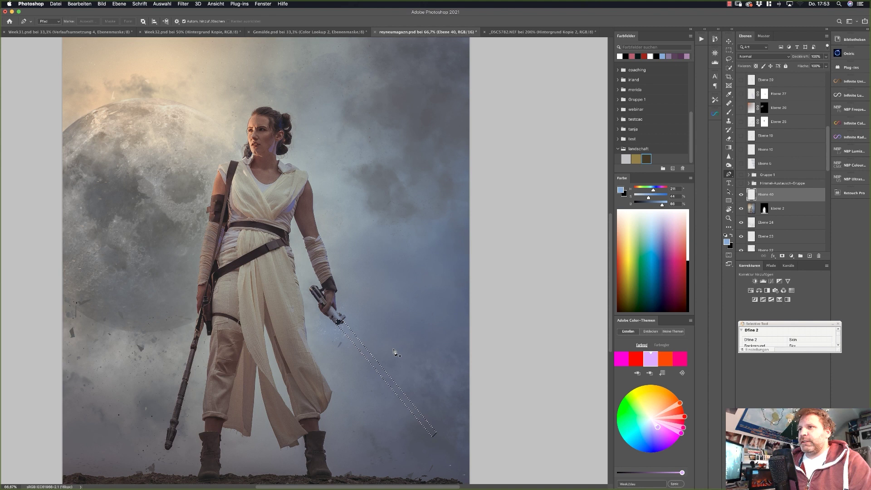
Fill the blade selection with solid white on Ebene 40
click(57, 5)
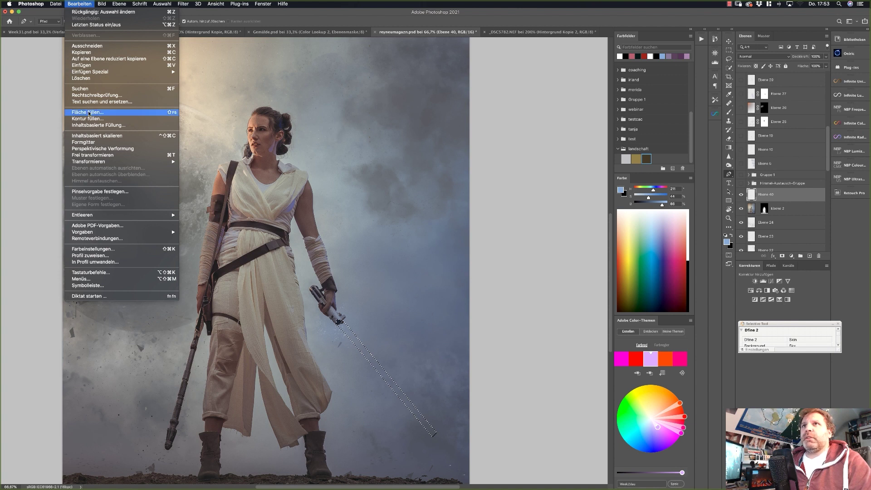
click(283, 176)
click(440, 150)
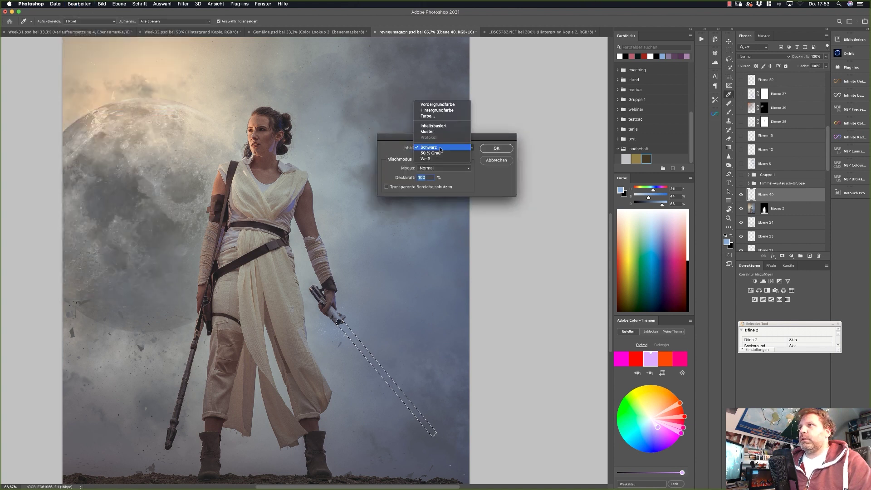
click(429, 159)
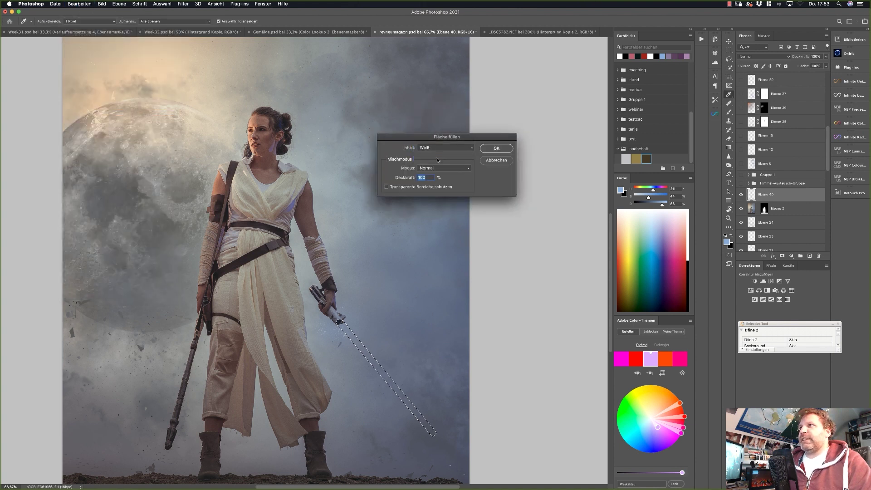
click(496, 148)
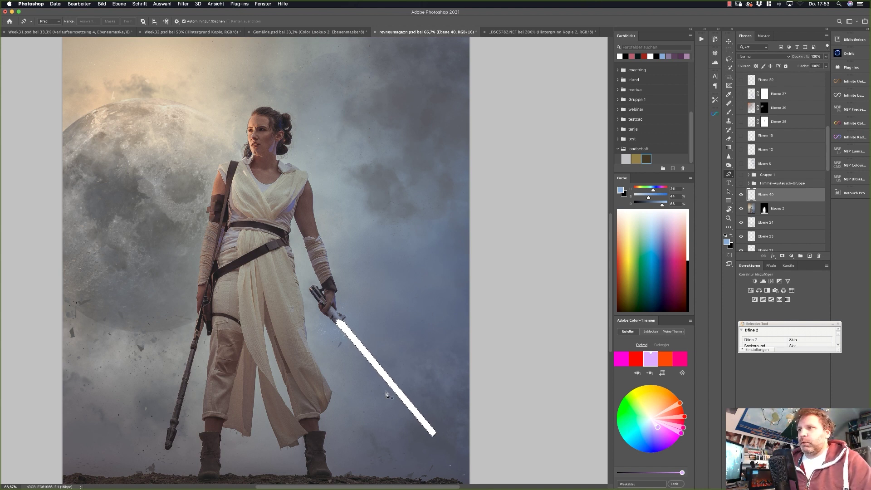
Deselect, then apply a 19-pixel Gaussian blur to the white blade
key(super+d)
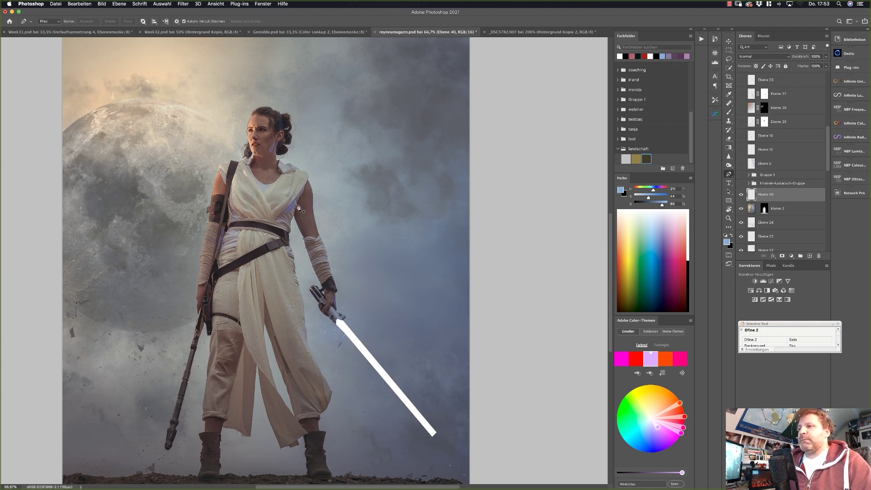
click(183, 4)
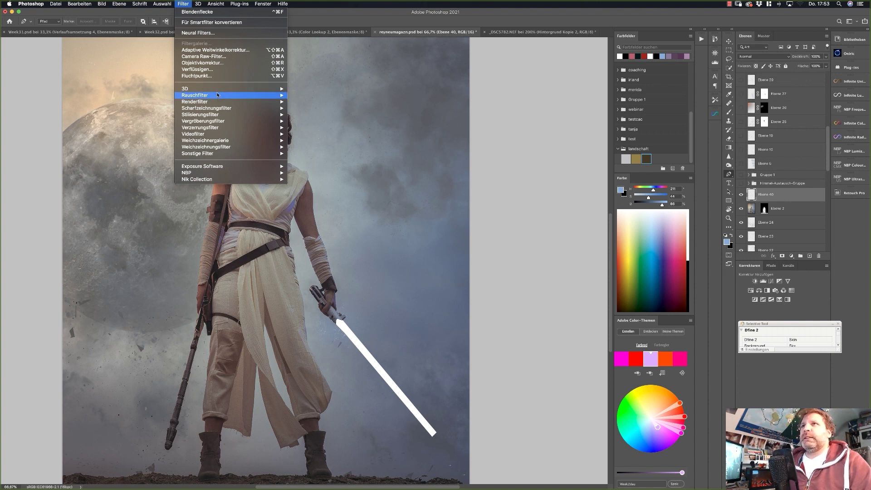
mouse_move(206, 146)
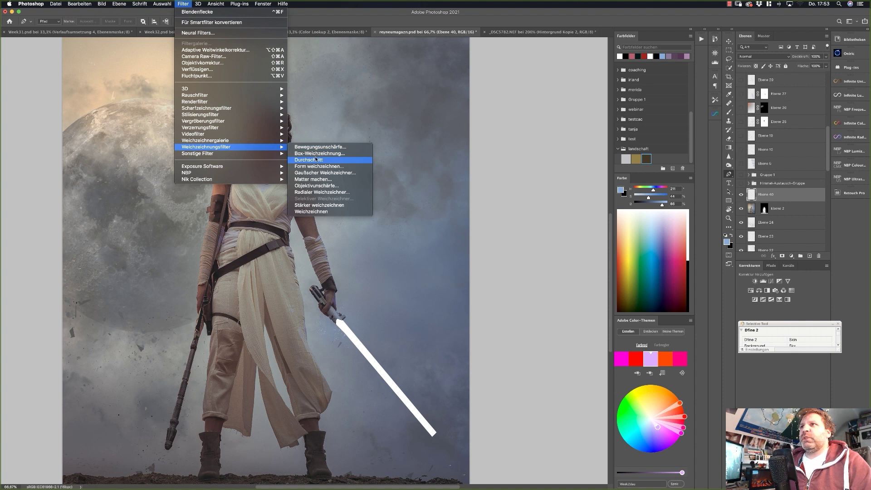
click(316, 172)
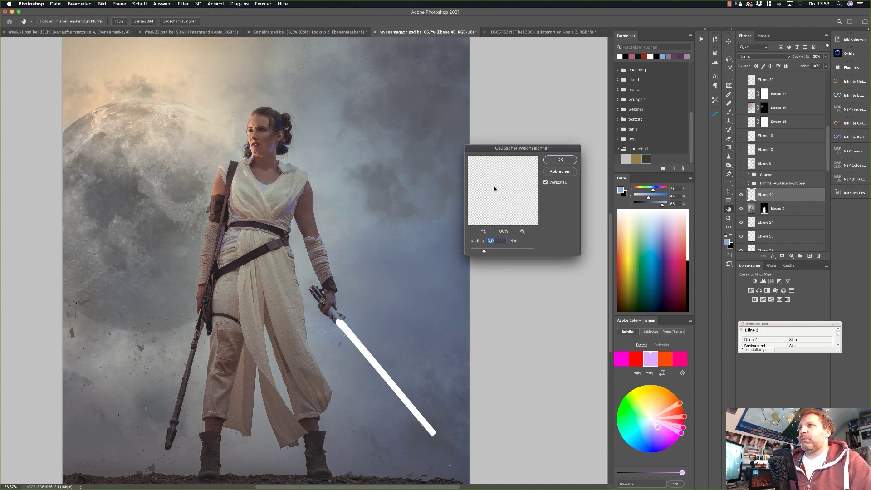
drag(501, 149, 505, 129)
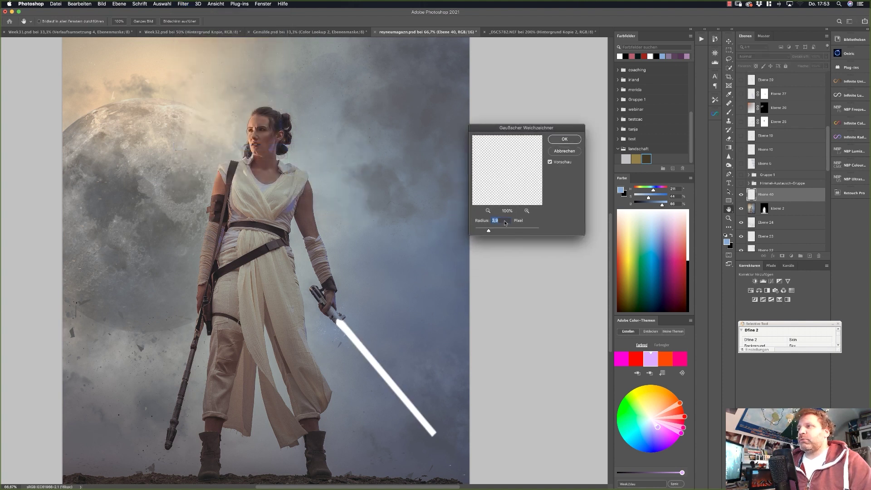
drag(490, 231, 503, 232)
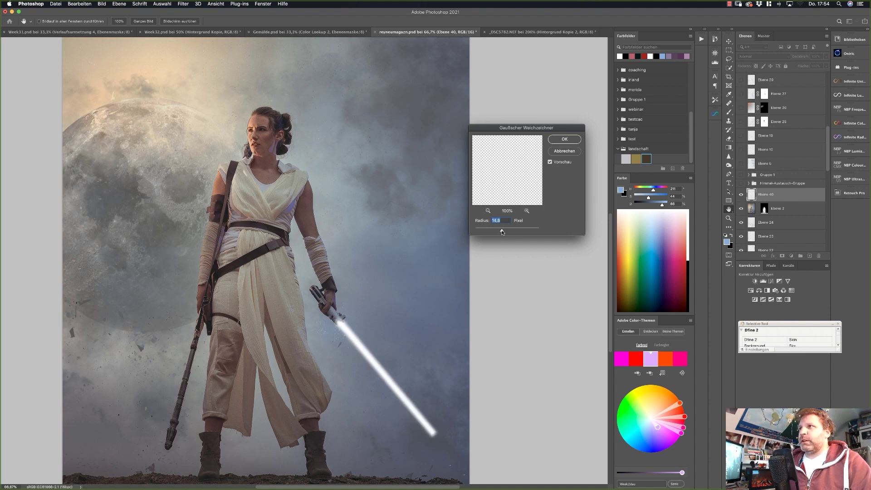
drag(501, 232, 502, 232)
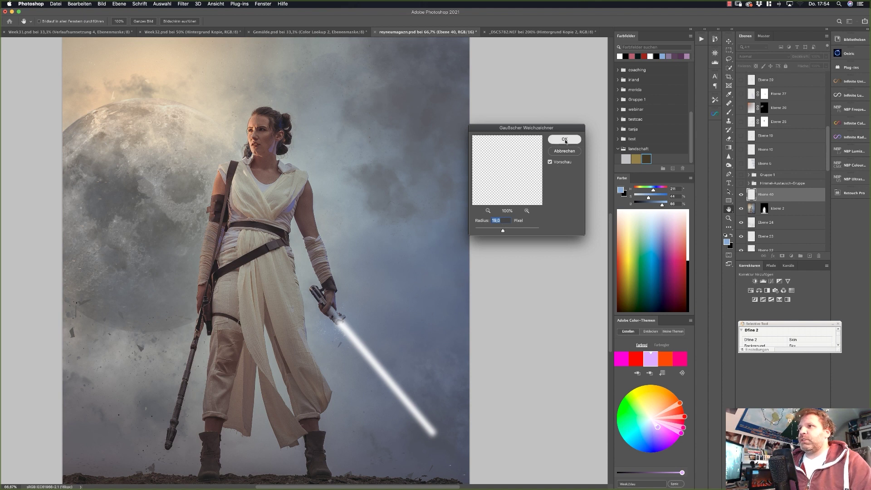
click(564, 139)
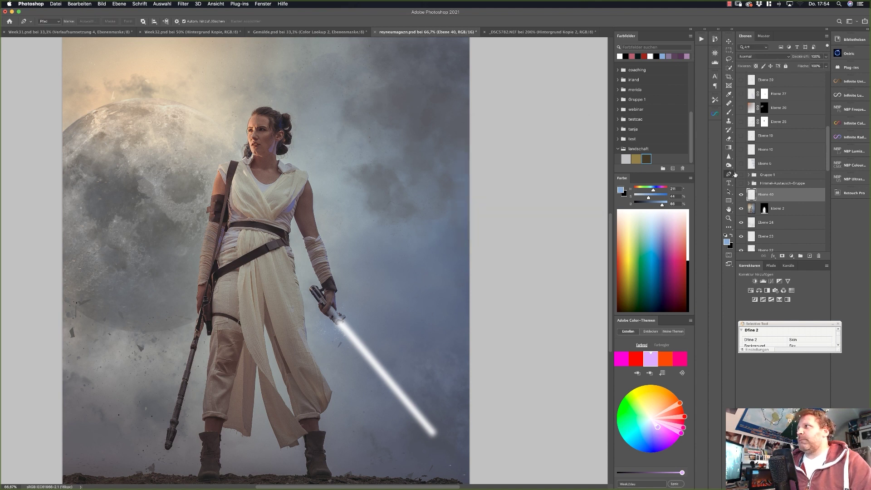
Duplicate the blade layer Ebene 40
click(740, 195)
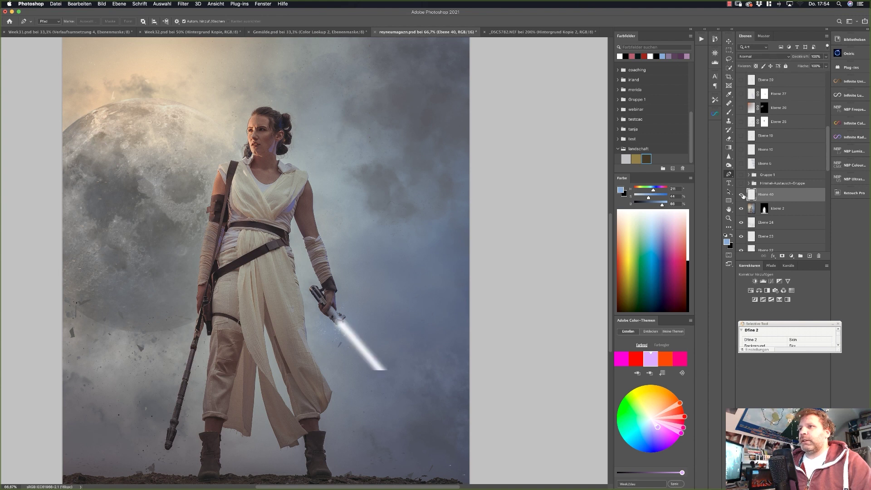
click(741, 194)
drag(791, 196, 809, 255)
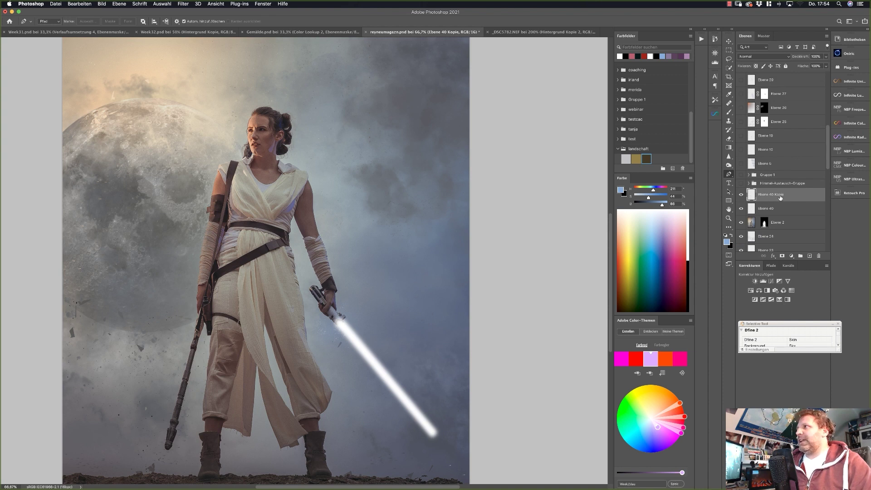
Set the blade copy's opacity to 75%, then hide it to compare glow strength
click(825, 56)
drag(820, 66, 818, 66)
scroll(792, 205, down, 1)
click(789, 202)
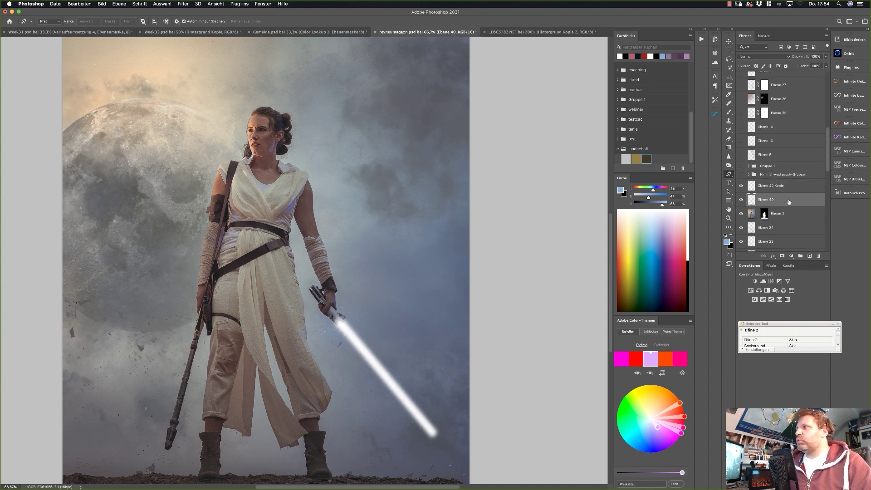
click(741, 185)
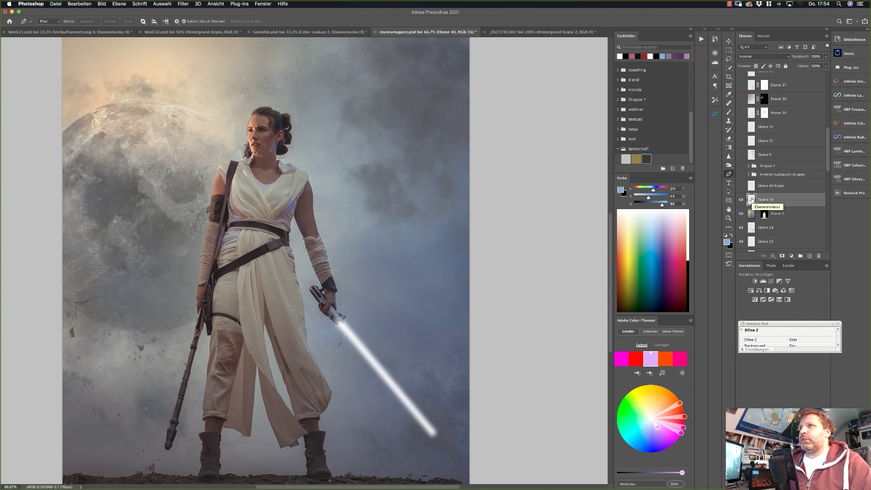
Add an outer glow to Ebene 40 in a light blue colour
double_click(794, 201)
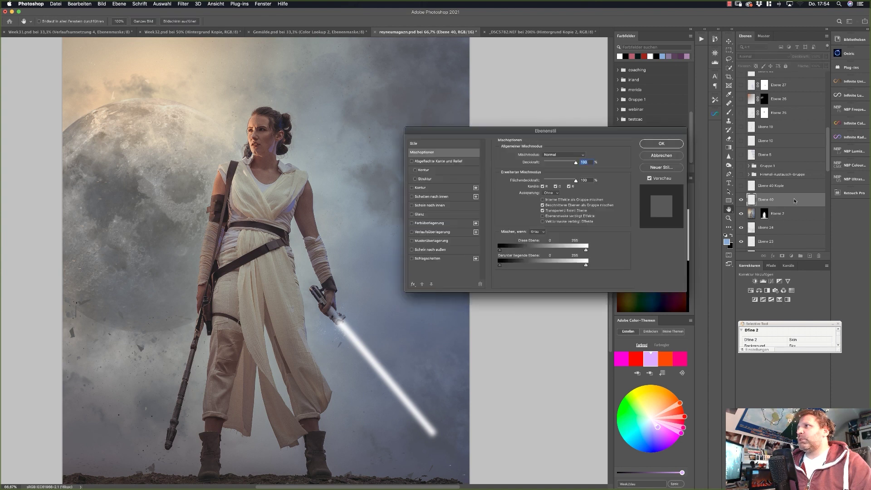
drag(540, 135, 495, 103)
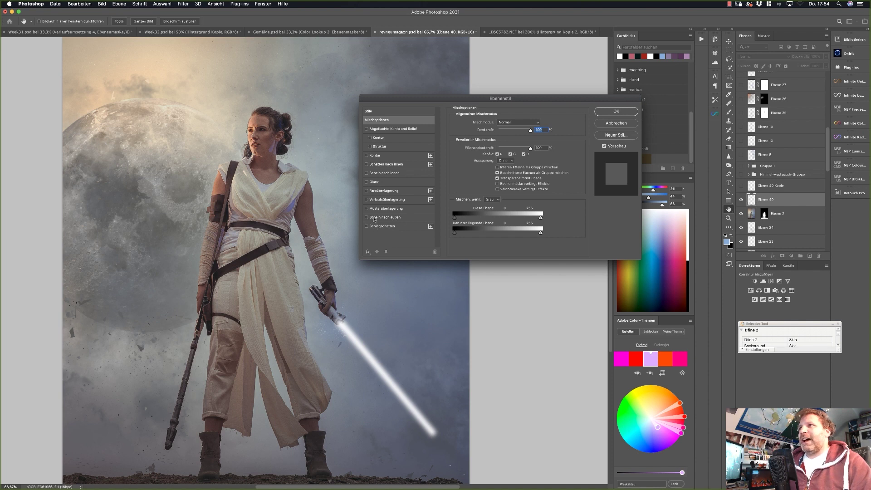
click(366, 217)
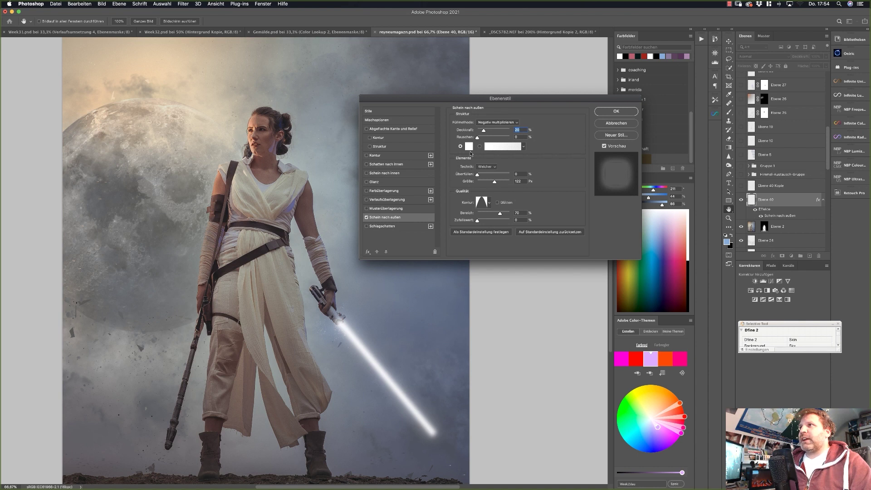
click(469, 146)
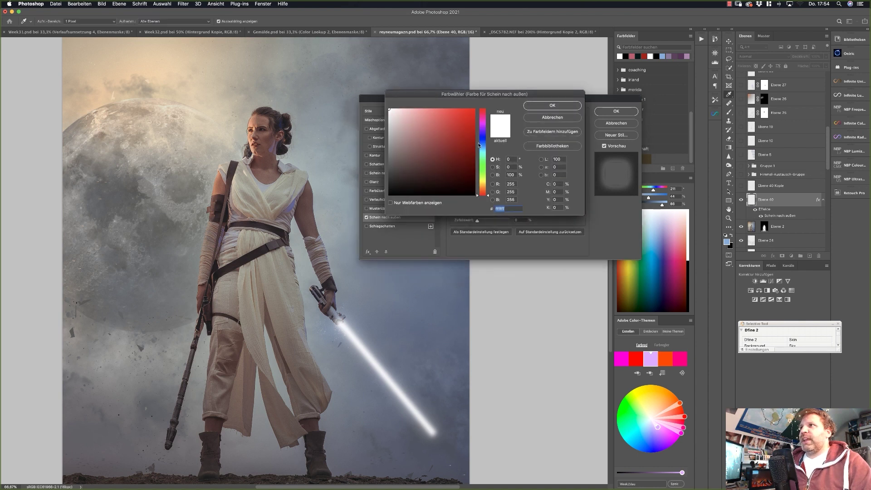
click(483, 144)
drag(458, 131, 443, 115)
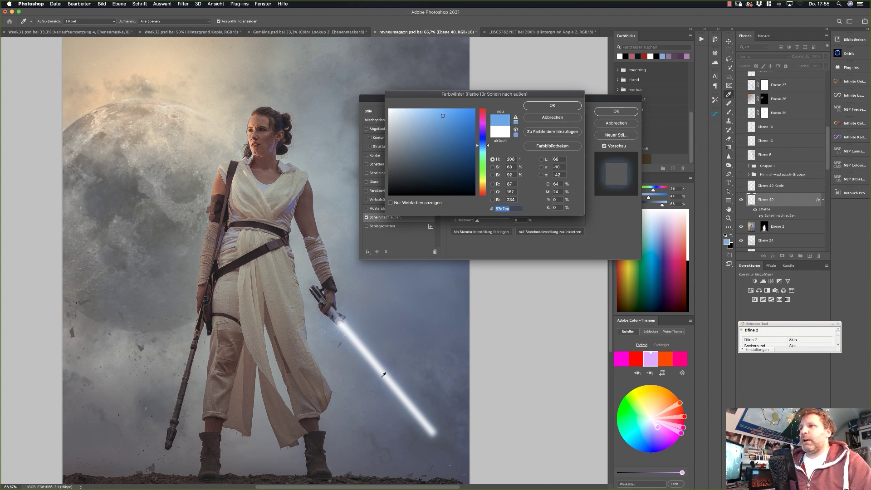
click(541, 111)
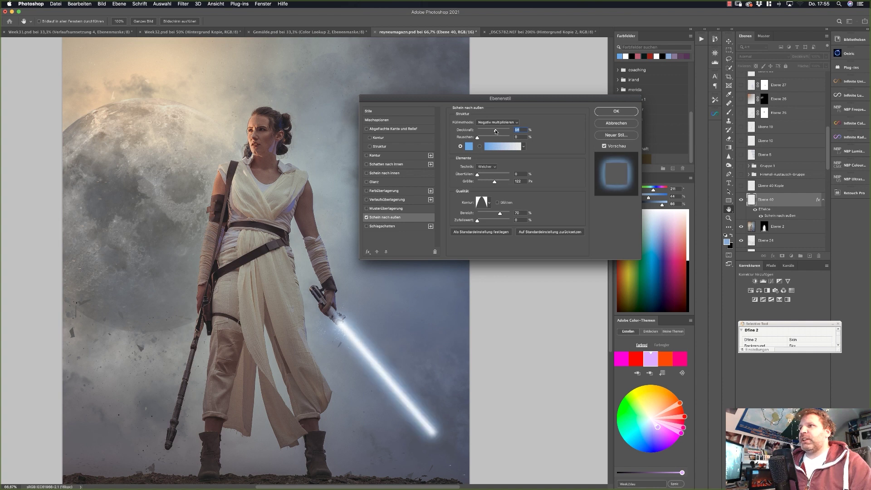
Try glow opacity and blend modes, keeping Negativ multiplizieren and the default contour
drag(494, 131, 491, 131)
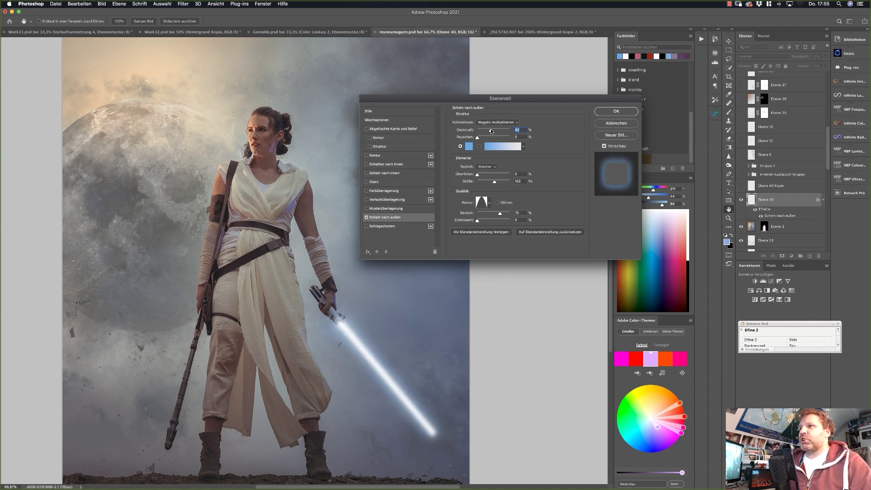
drag(488, 131, 485, 141)
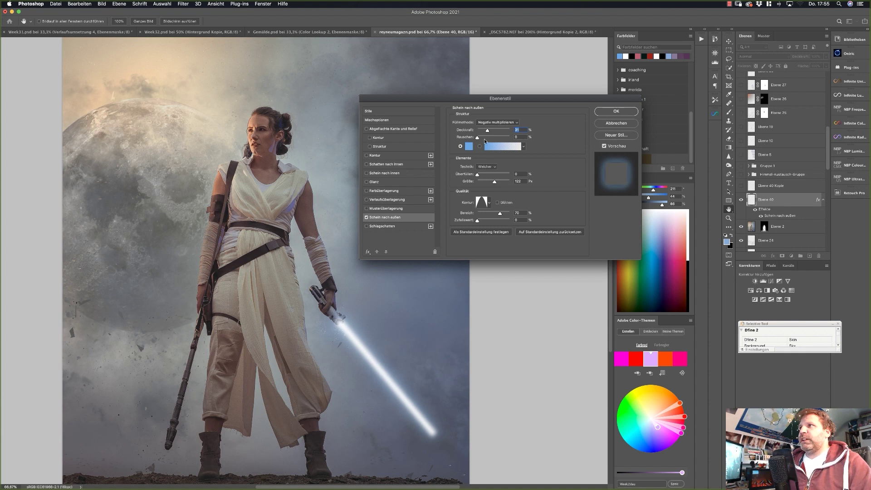
click(489, 204)
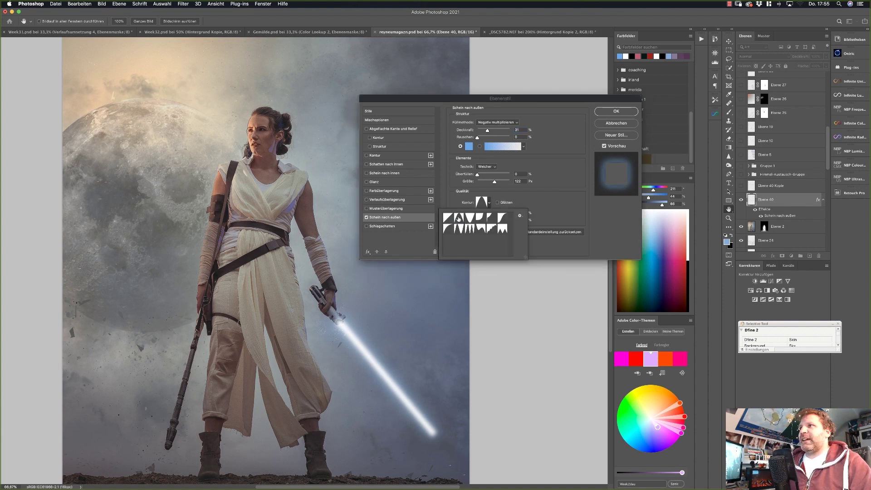
click(513, 194)
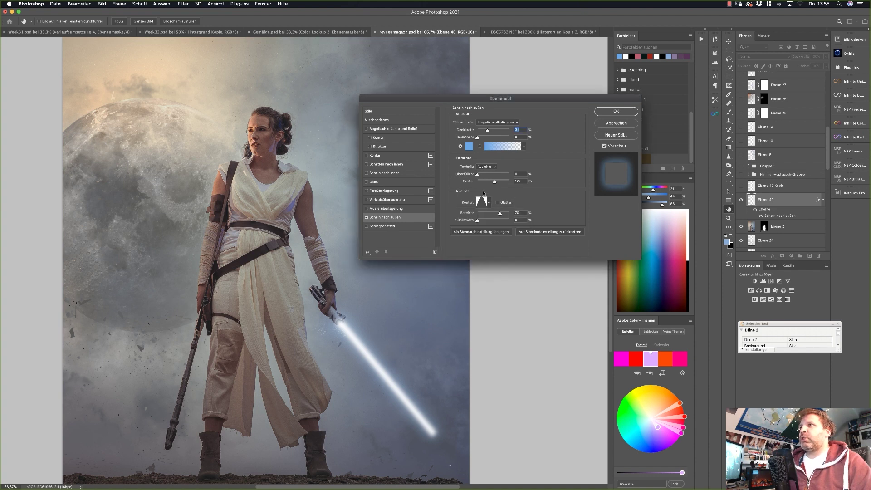
drag(487, 131, 494, 131)
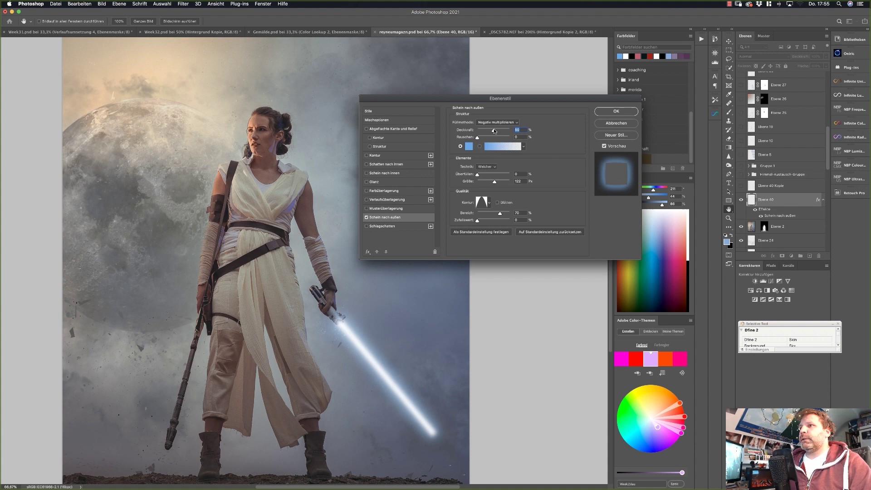
click(493, 123)
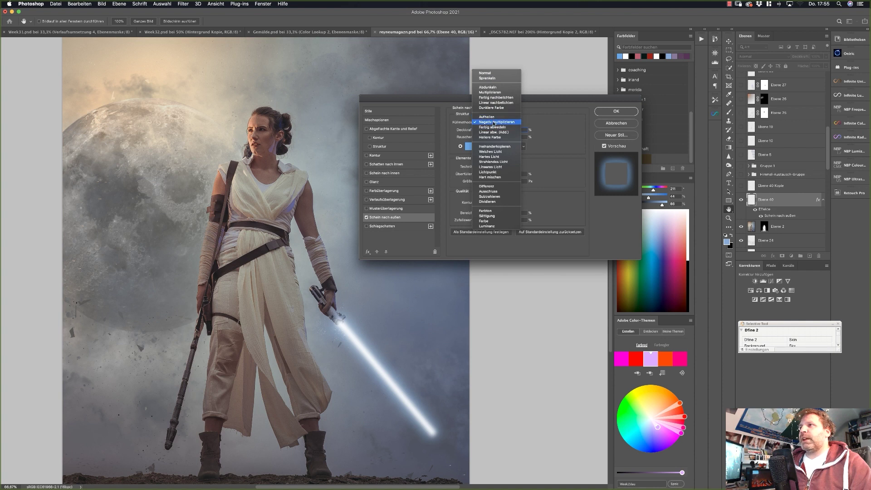
click(494, 147)
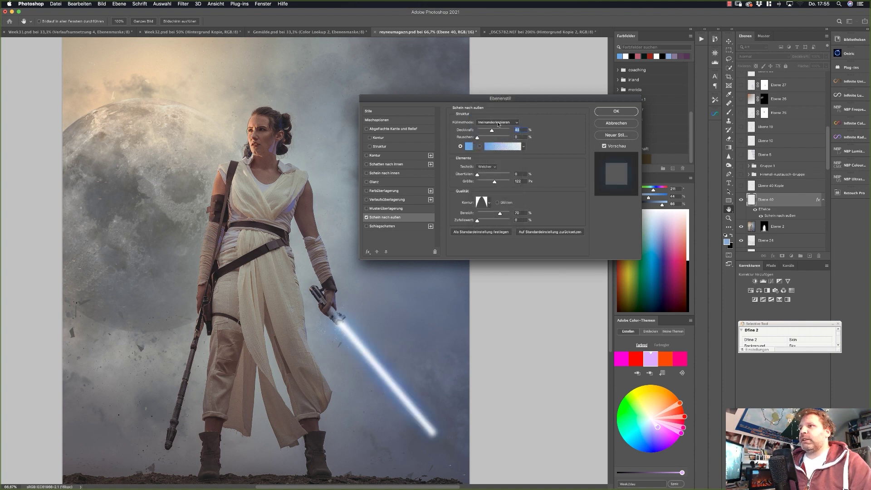
click(498, 123)
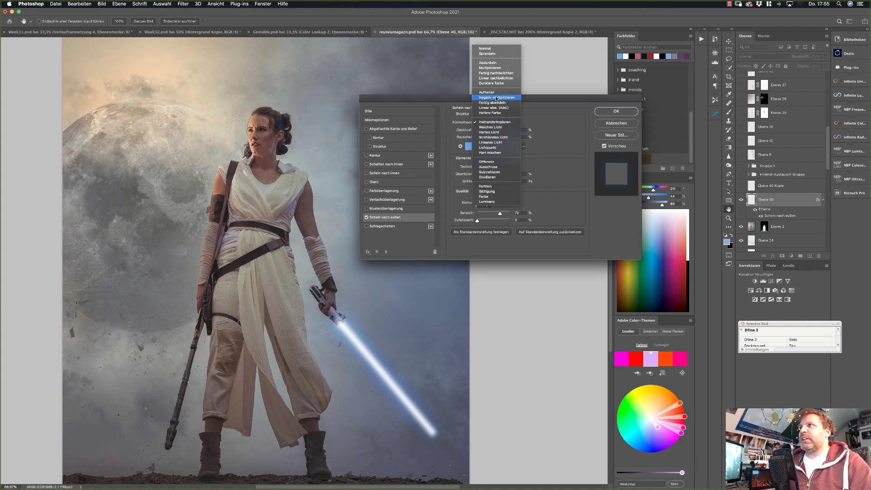
click(496, 97)
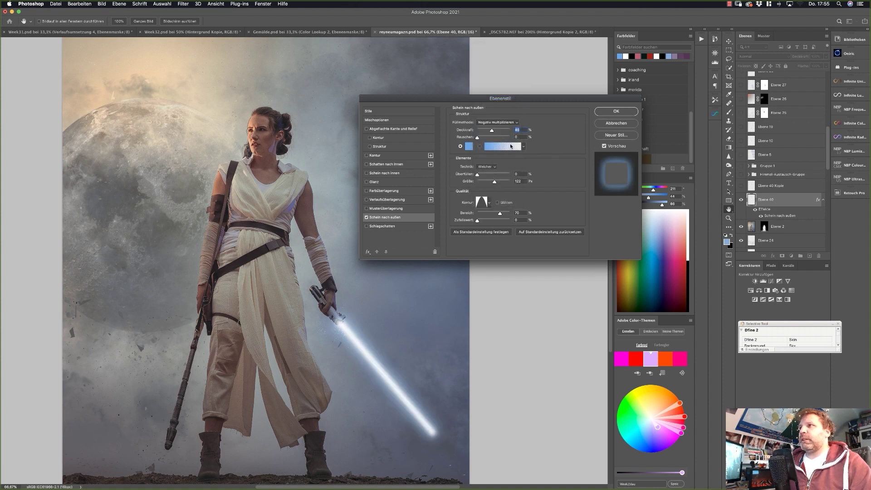
Set the glow to about 28% opacity, no spread, a larger size around 84 px, and adjusted range
mouse_move(492, 130)
mouse_down()
mouse_move(502, 132)
mouse_move(486, 131)
mouse_up()
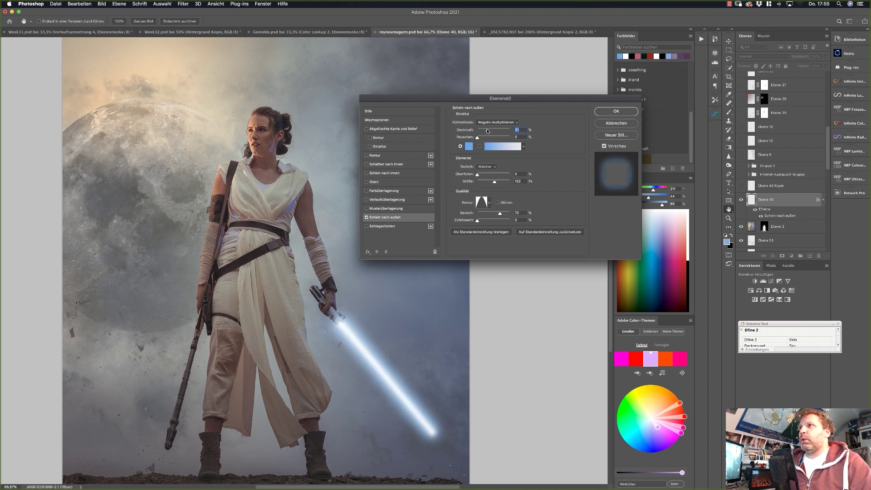
drag(477, 175, 489, 175)
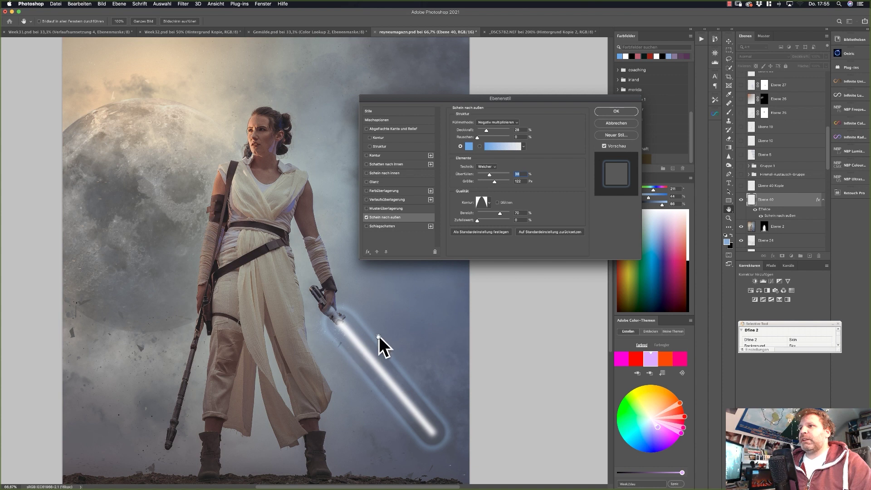
drag(489, 175, 472, 178)
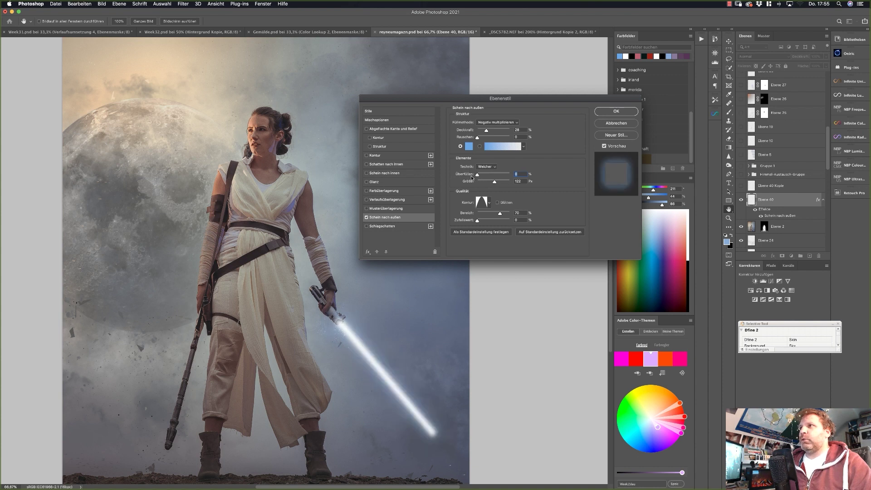
mouse_move(494, 182)
mouse_down()
mouse_move(503, 183)
mouse_move(488, 183)
mouse_up()
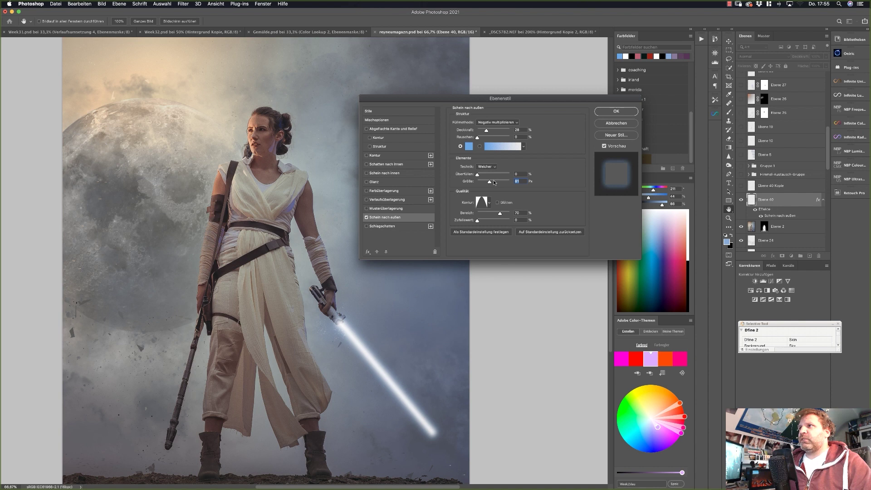
mouse_move(501, 213)
mouse_down()
mouse_move(482, 214)
mouse_move(499, 214)
mouse_up()
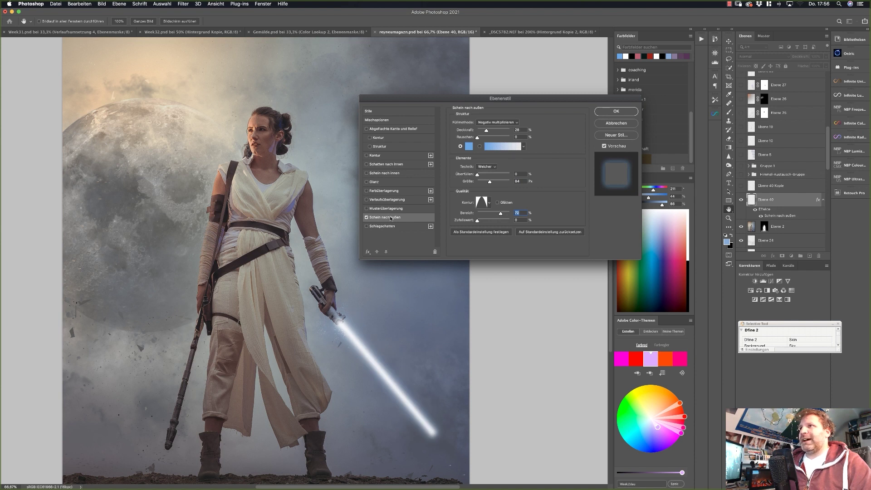
Toggle the outer glow off and on to compare the saber
click(367, 218)
click(367, 218)
click(367, 217)
click(366, 217)
click(366, 218)
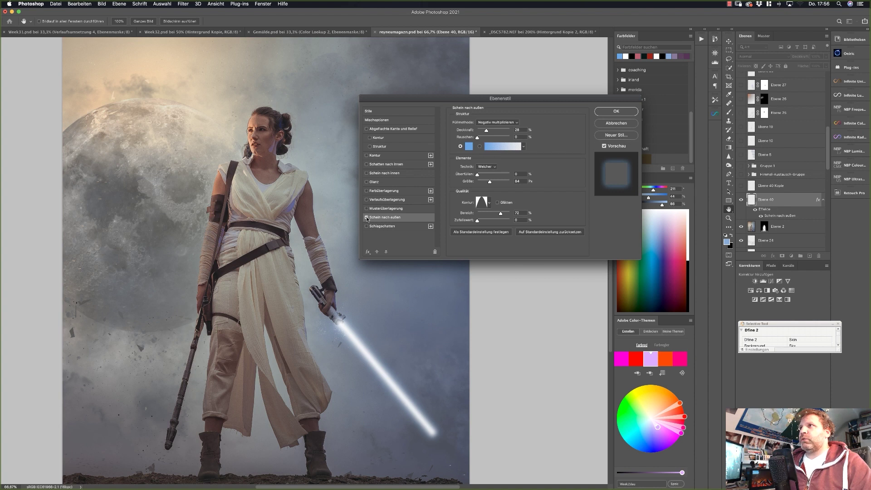
Keep the glow style and zoom out to see the whole picture
click(617, 115)
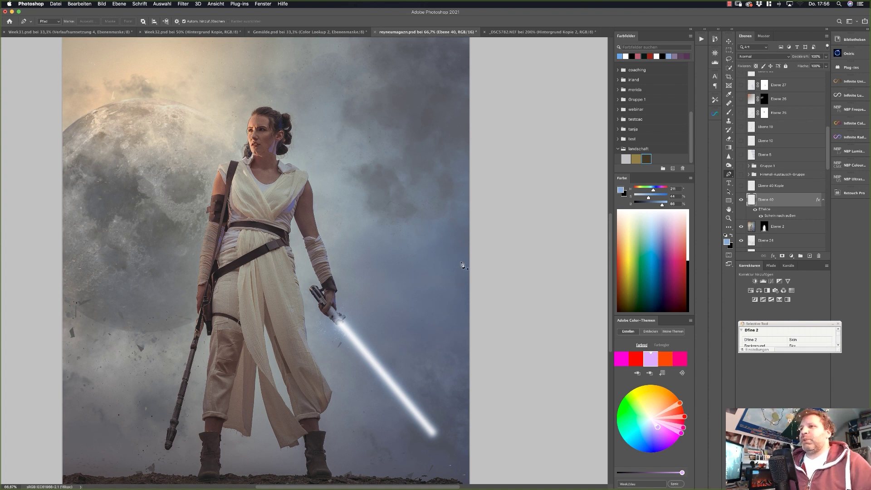
click(729, 219)
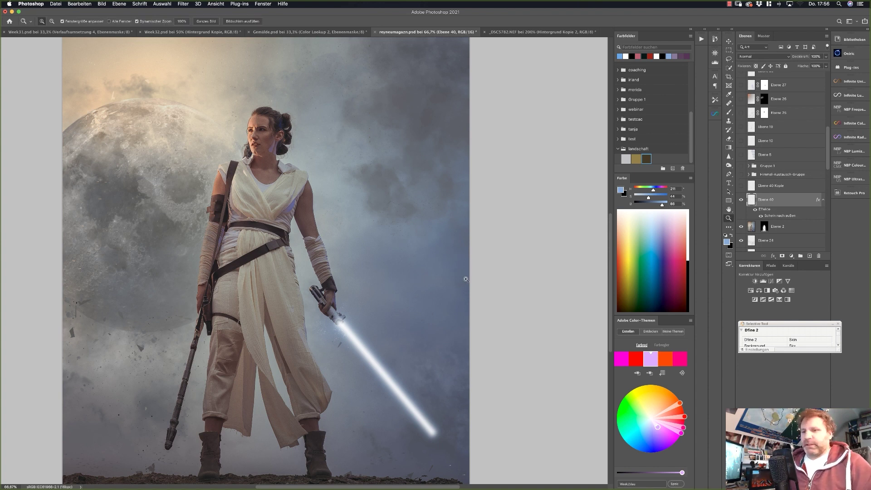
alt+click(385, 287)
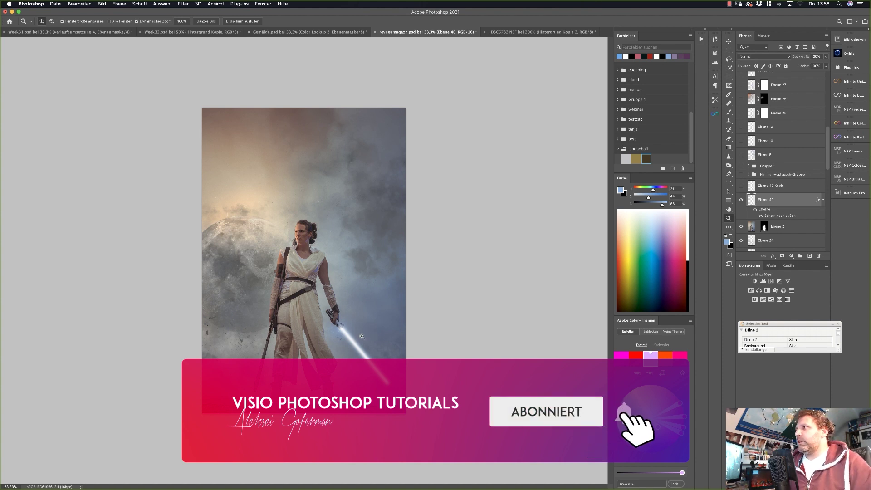
Show Gruppe 1 with the sun flare and saber, then view the whole Iron Man photo
click(741, 200)
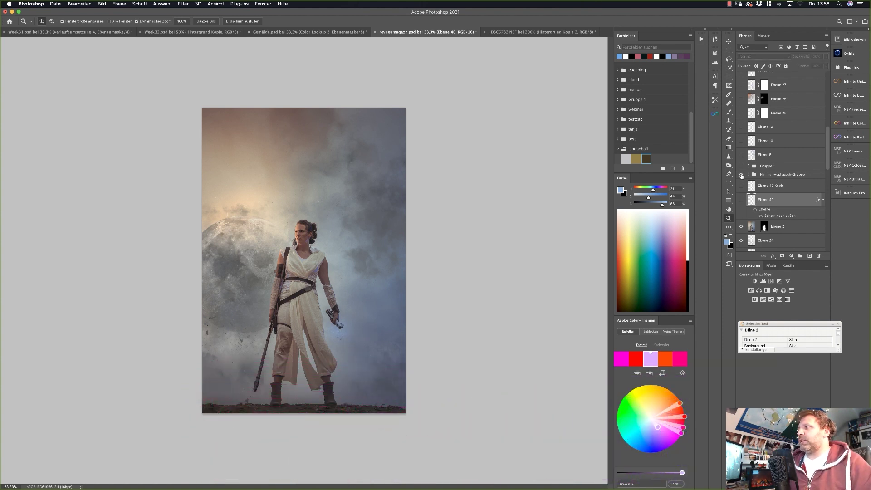
click(741, 174)
click(741, 174)
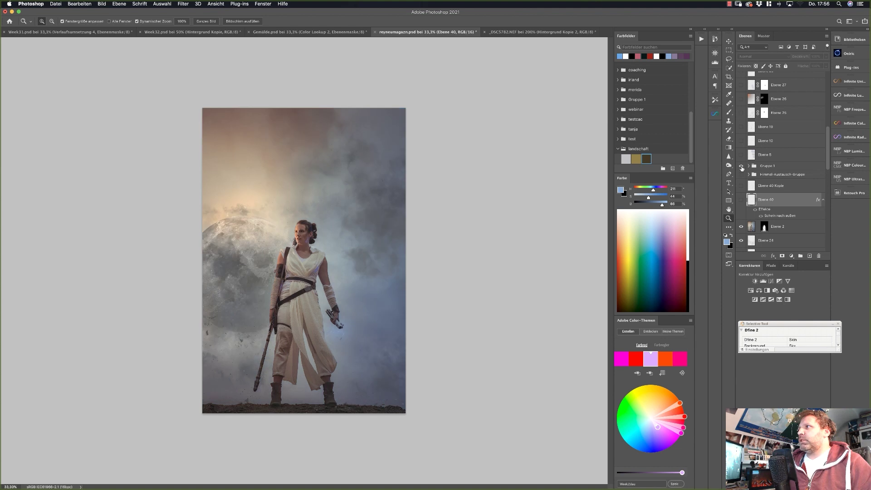
click(740, 167)
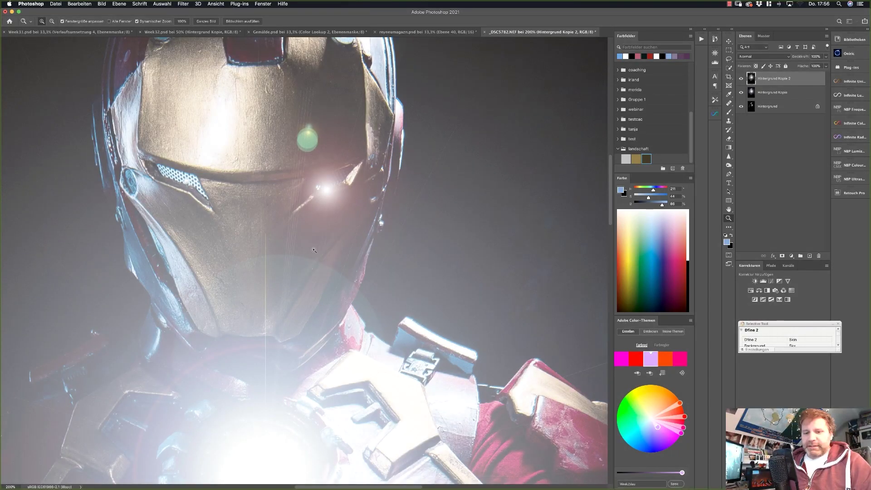
alt+click(314, 250)
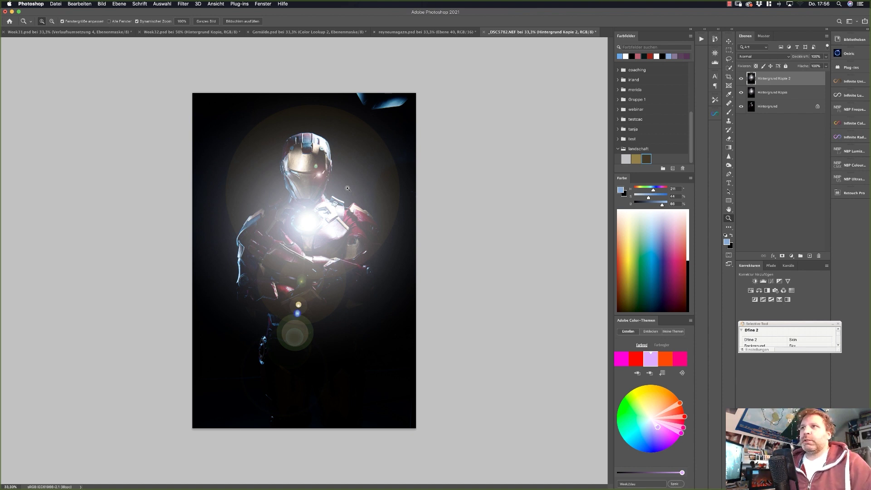
Toggle the flare copy layers on and off to compare with the base photo
click(741, 78)
click(741, 92)
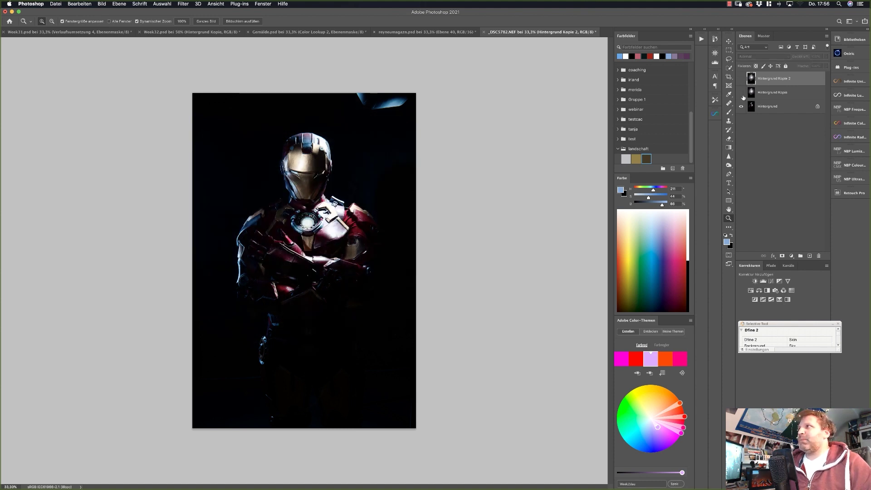
click(740, 79)
click(741, 92)
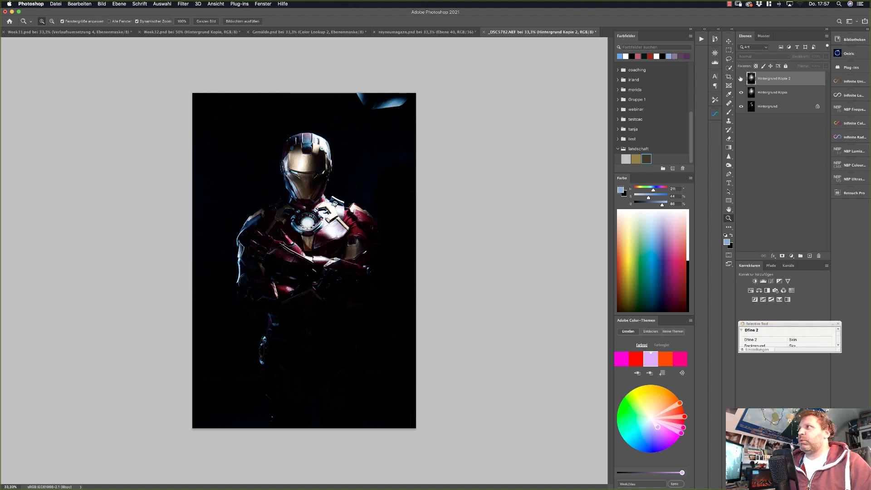
click(740, 79)
click(740, 79)
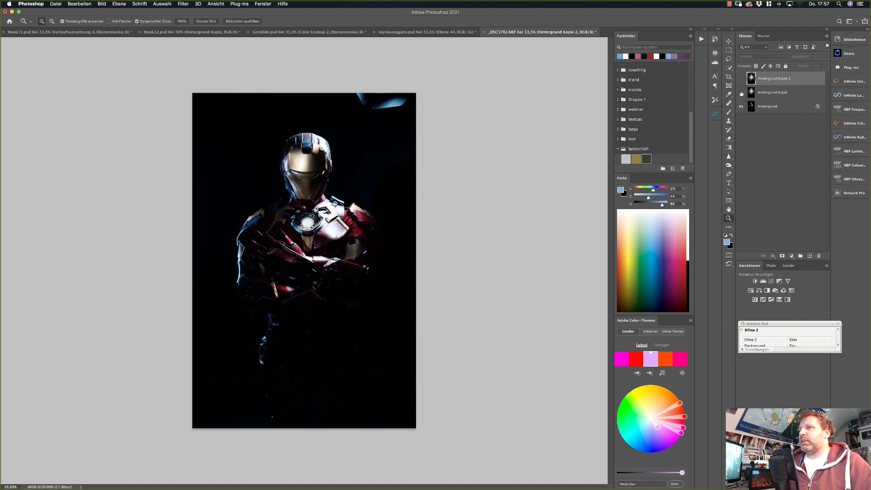
click(740, 78)
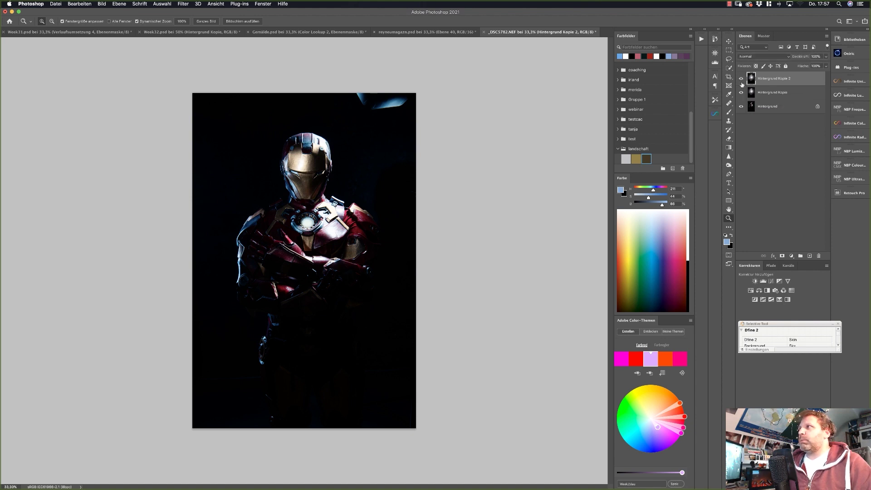
click(740, 79)
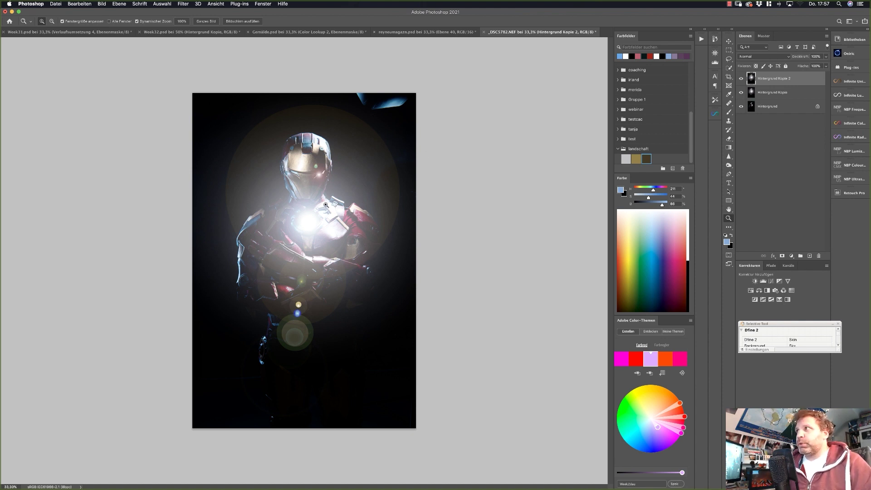
Hide both flare copy layers and select the original Hintergrund layer
click(741, 79)
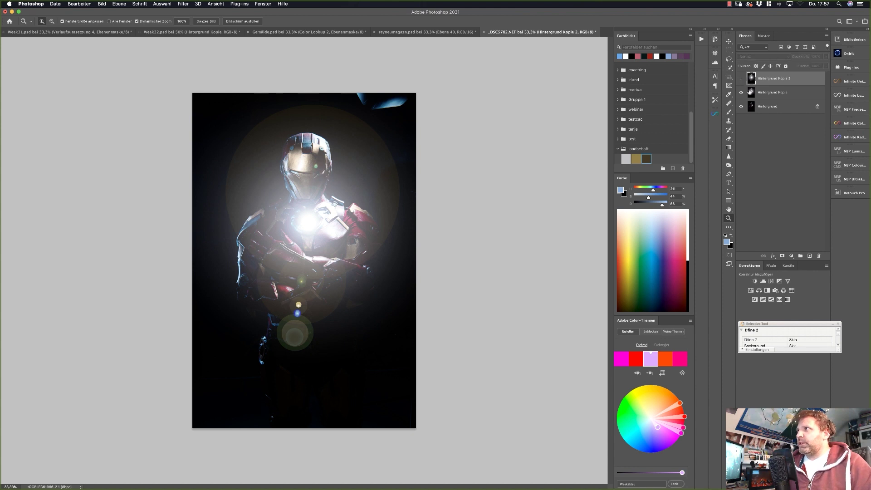
click(751, 93)
click(741, 93)
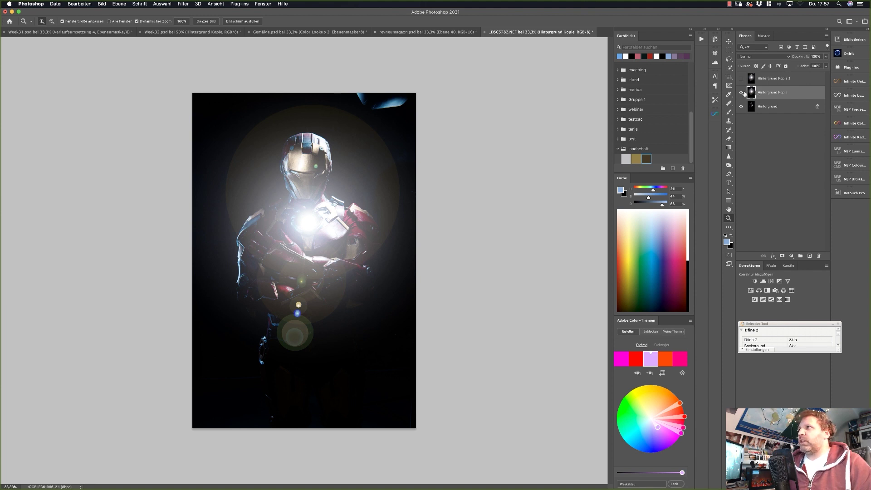
click(746, 81)
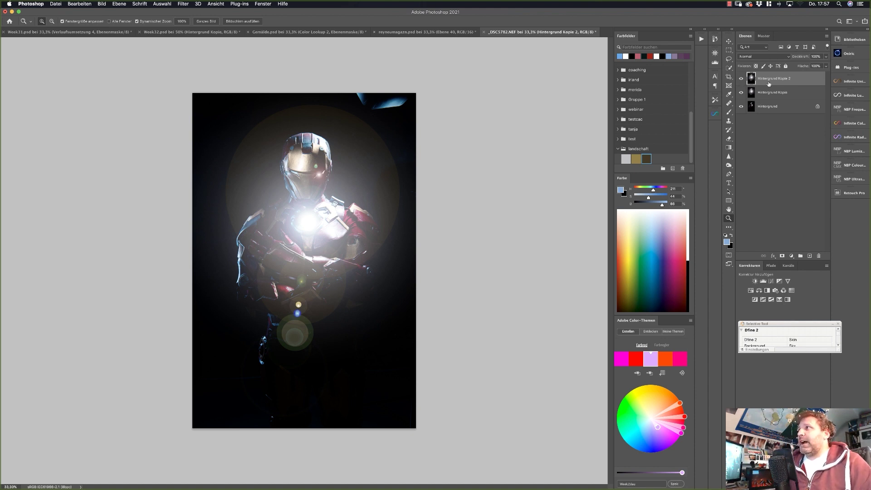
drag(741, 79, 809, 256)
click(780, 108)
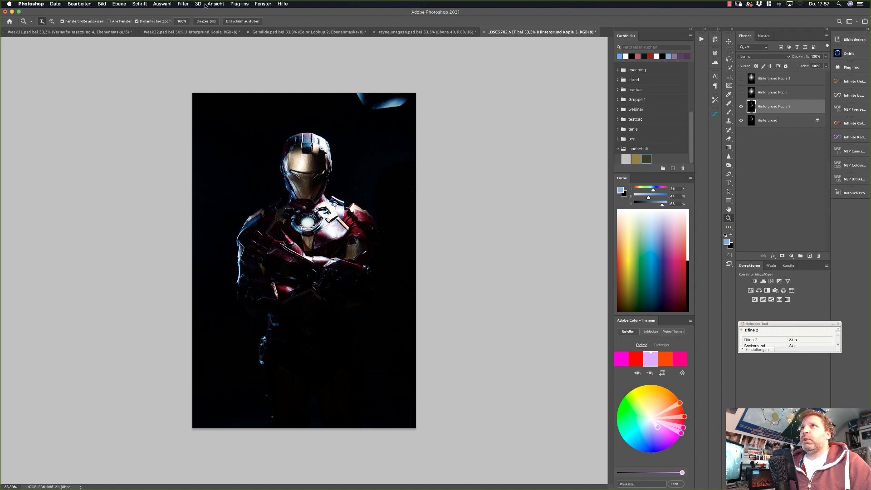
Set up Blendenflecke with higher brightness and the 50-300 mm Zoom lens type
click(183, 5)
mouse_move(195, 101)
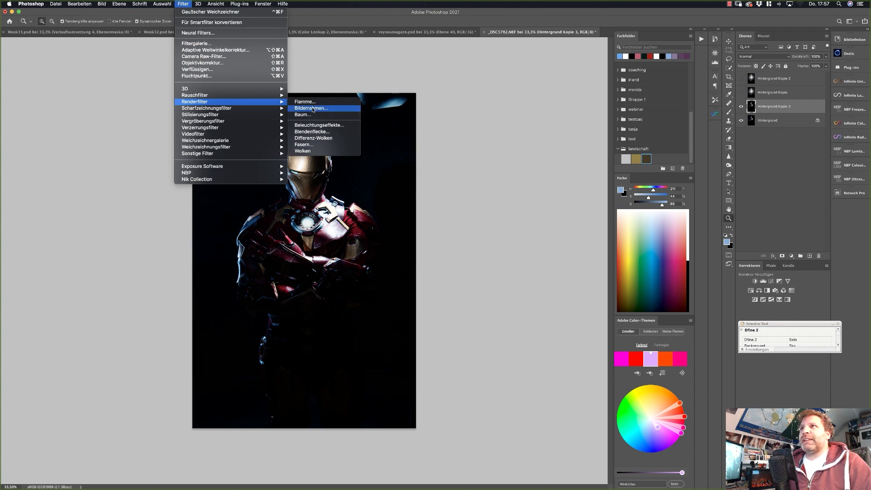
click(316, 133)
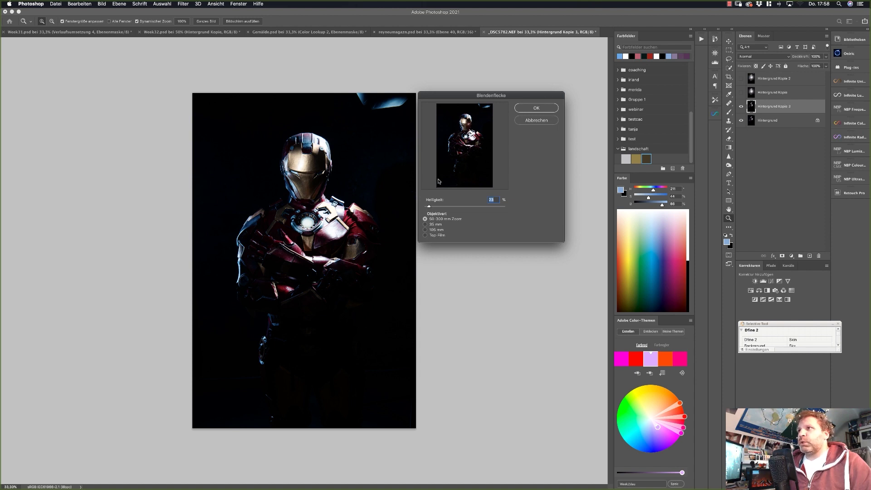
drag(429, 207, 461, 207)
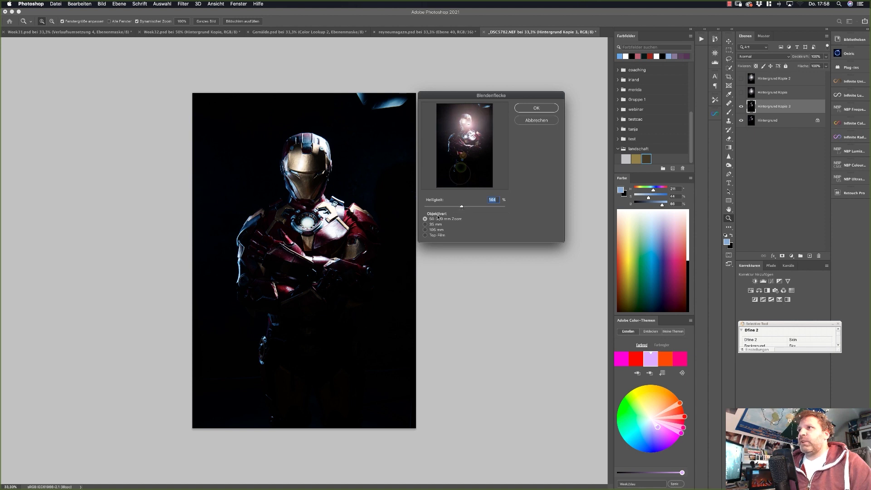
click(426, 224)
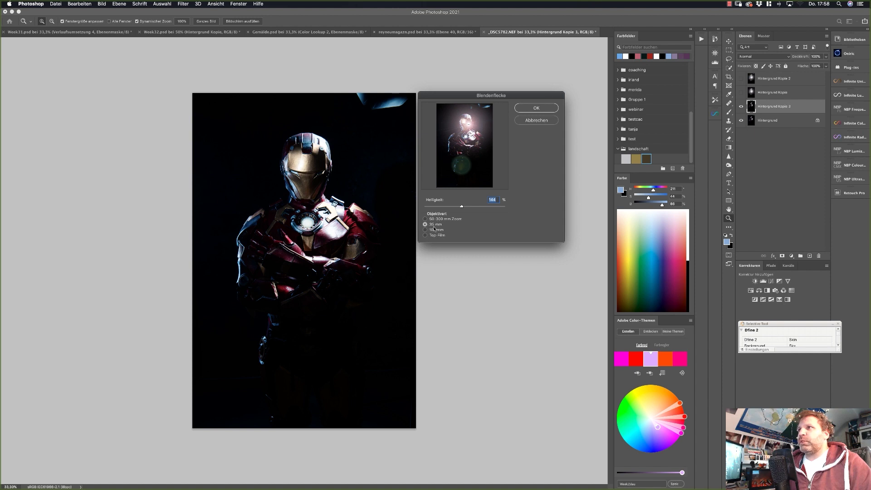
click(434, 229)
click(425, 224)
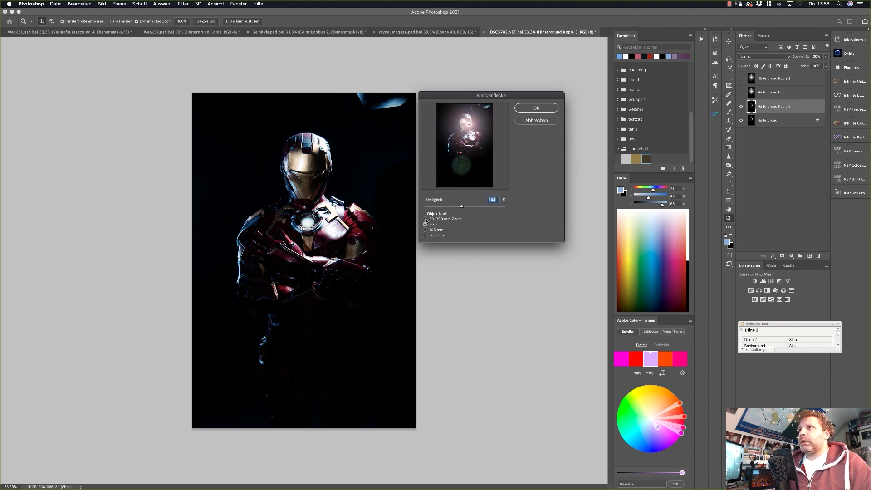
click(425, 230)
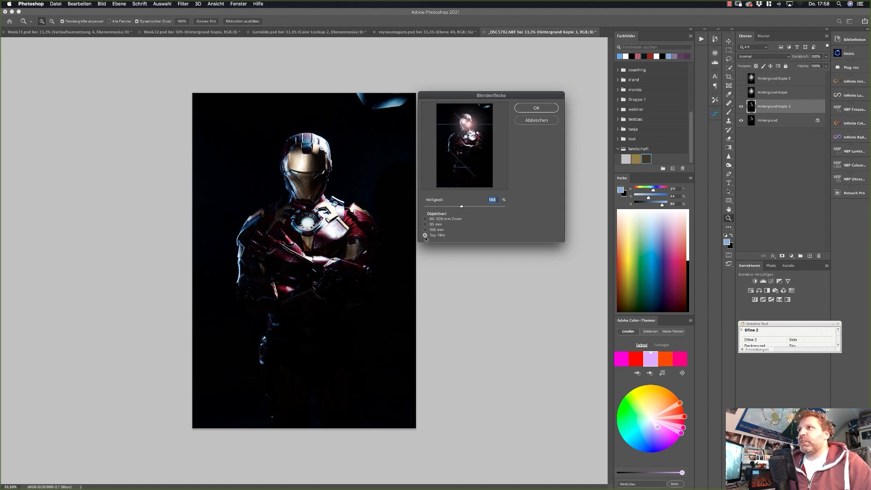
click(425, 230)
click(424, 219)
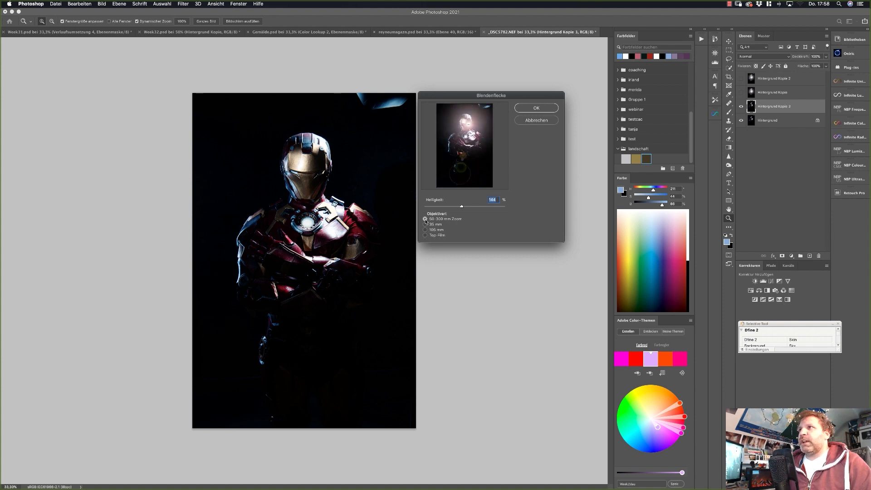
Centre the flare on the arc reactor, brighten it further, and apply it
drag(467, 120, 466, 137)
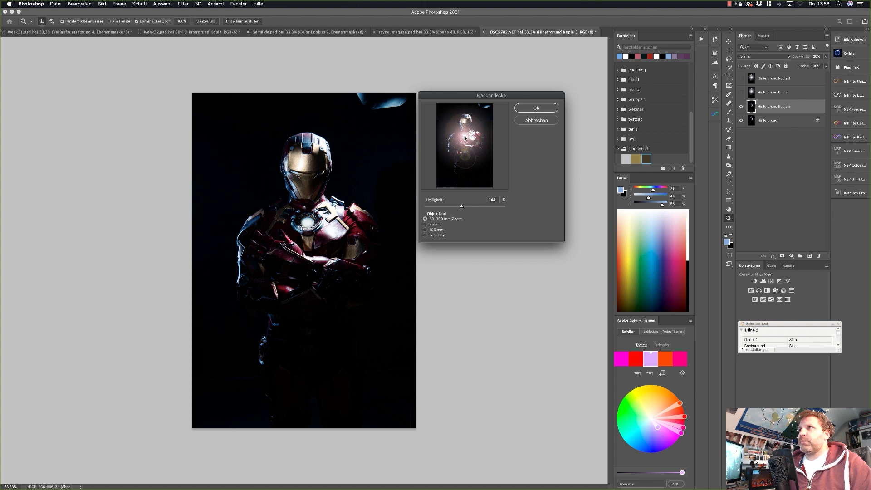
mouse_move(462, 206)
mouse_down()
mouse_move(470, 207)
mouse_move(451, 207)
mouse_up()
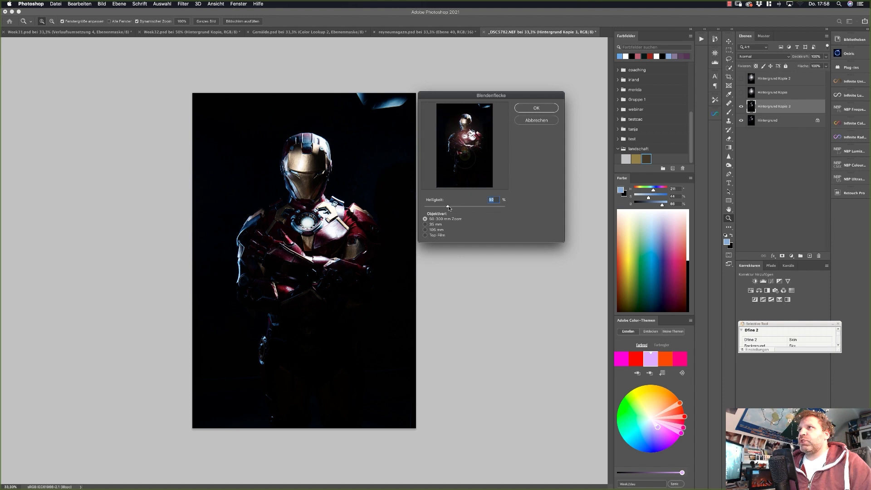
click(530, 107)
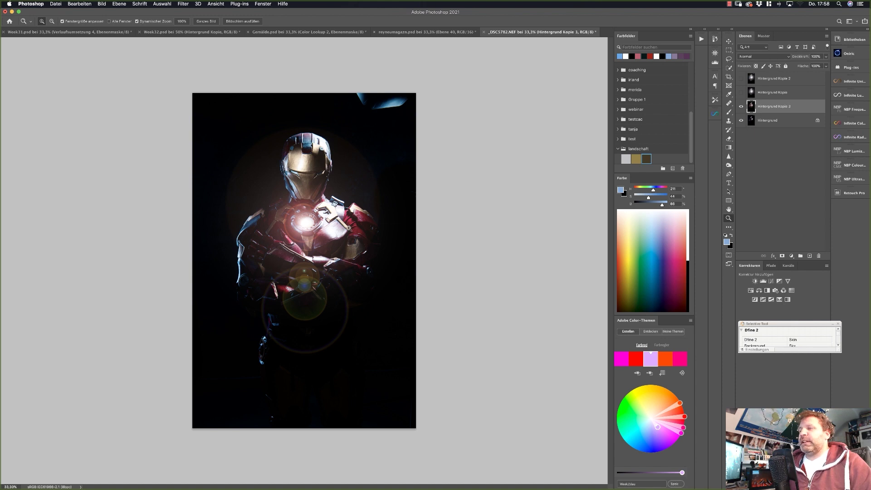
click(309, 228)
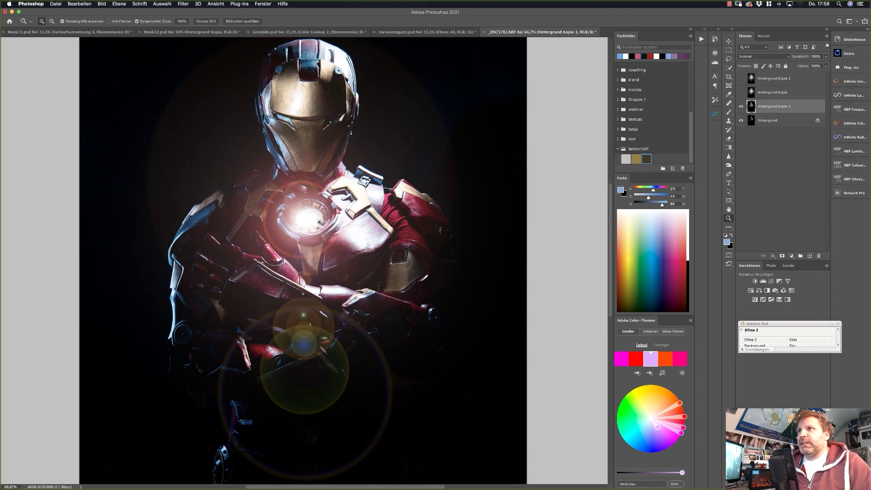
Inspect the chest flare up close, then hide Hintergrund Kopie 3 and select Hintergrund
click(319, 223)
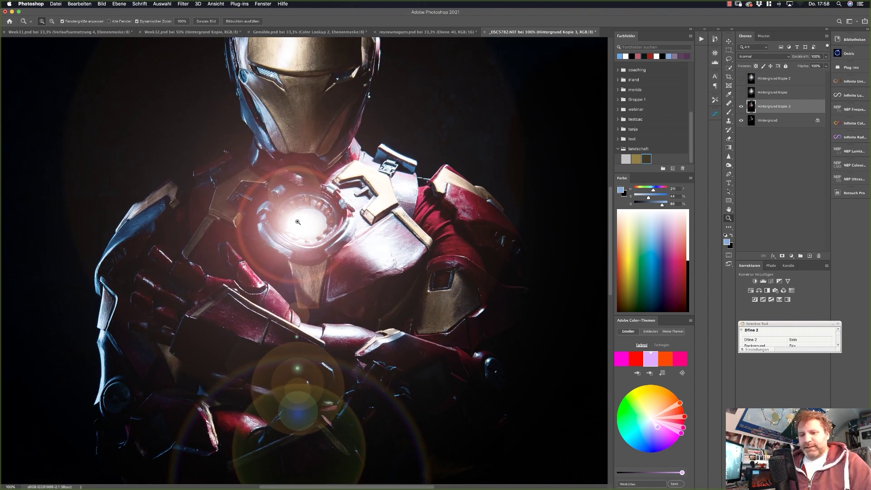
alt+click(302, 222)
click(307, 223)
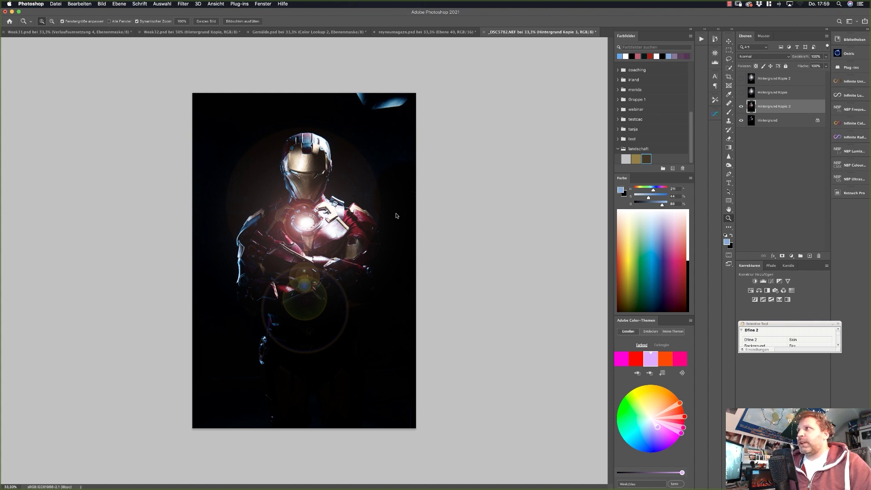
click(741, 106)
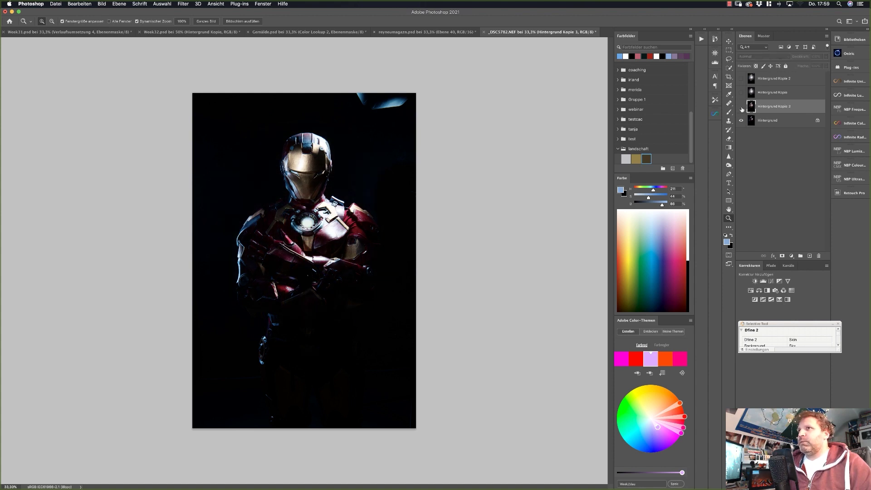
click(793, 120)
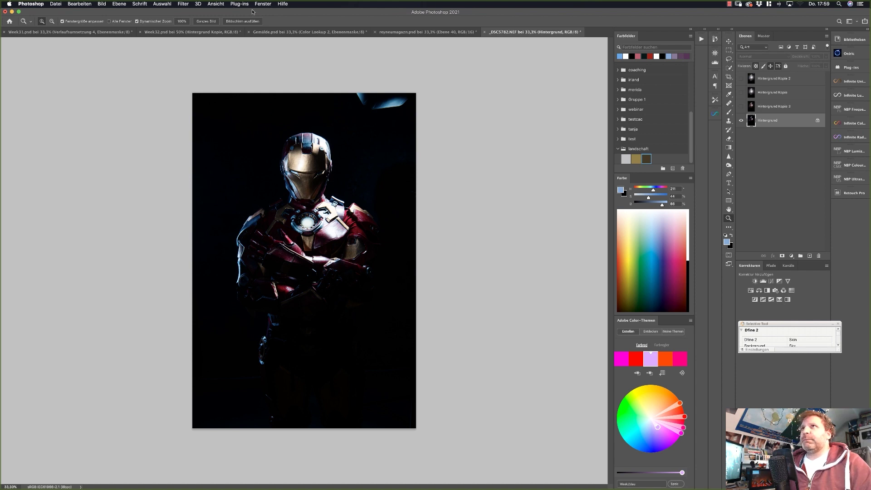
Add a vertical guide and move it through the arc reactor
click(216, 4)
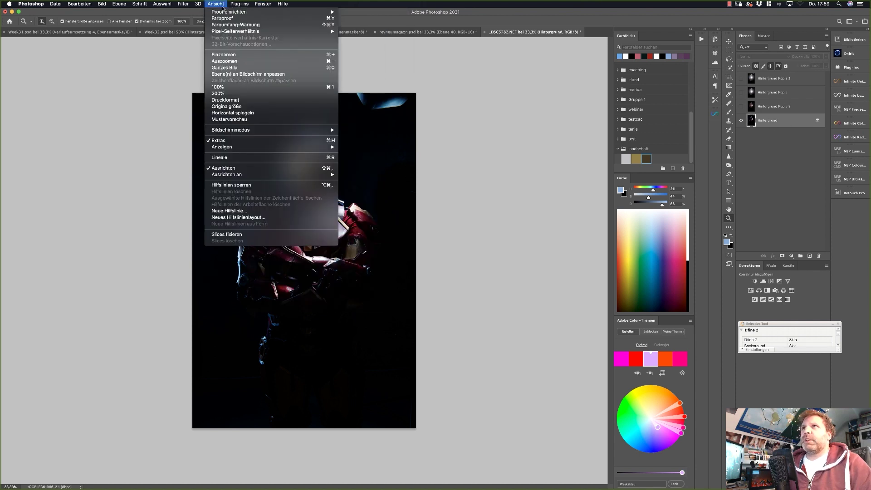
click(244, 211)
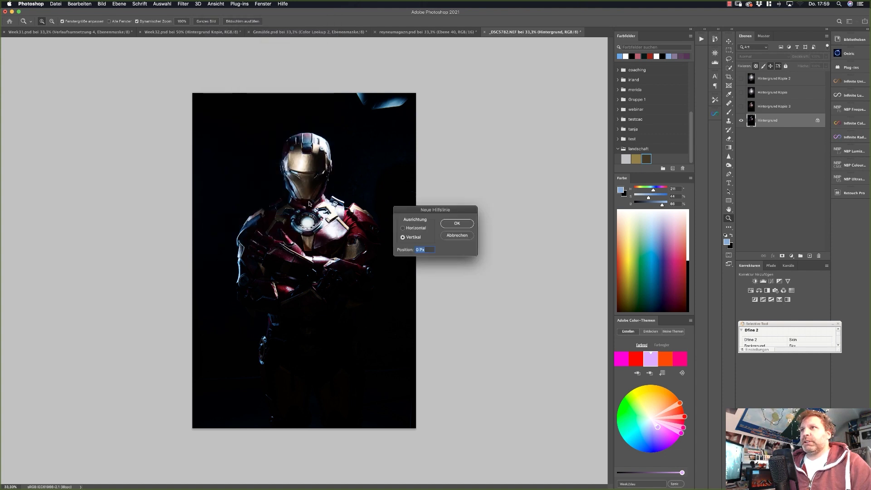
drag(437, 211, 489, 113)
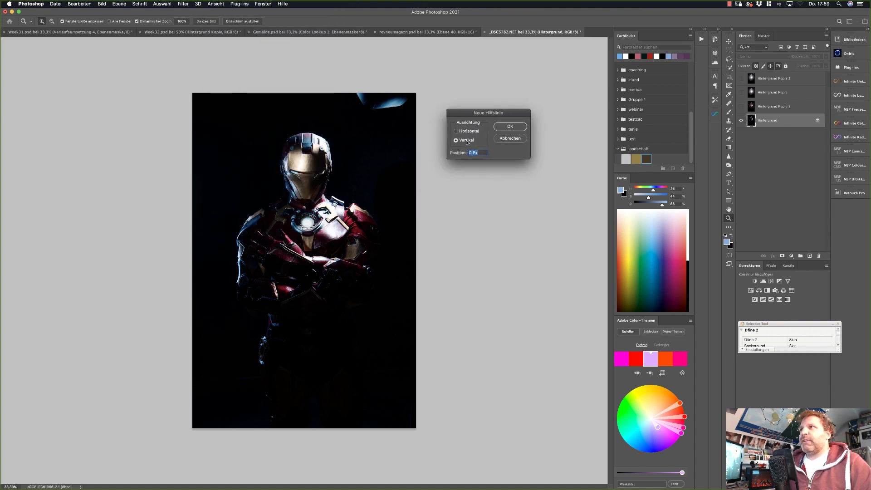
click(503, 126)
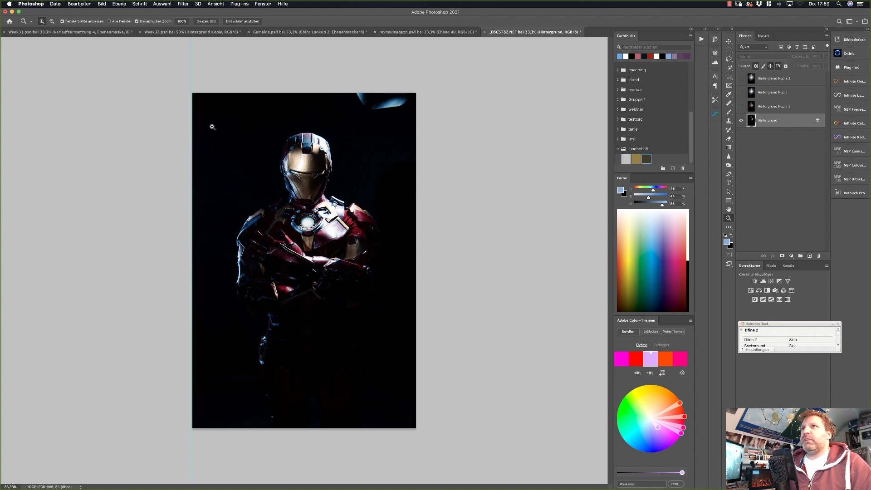
click(728, 40)
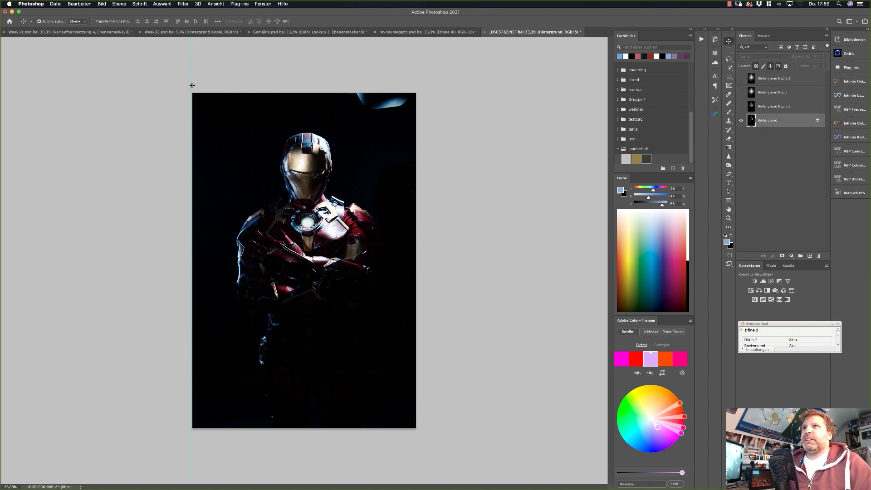
drag(192, 85, 308, 92)
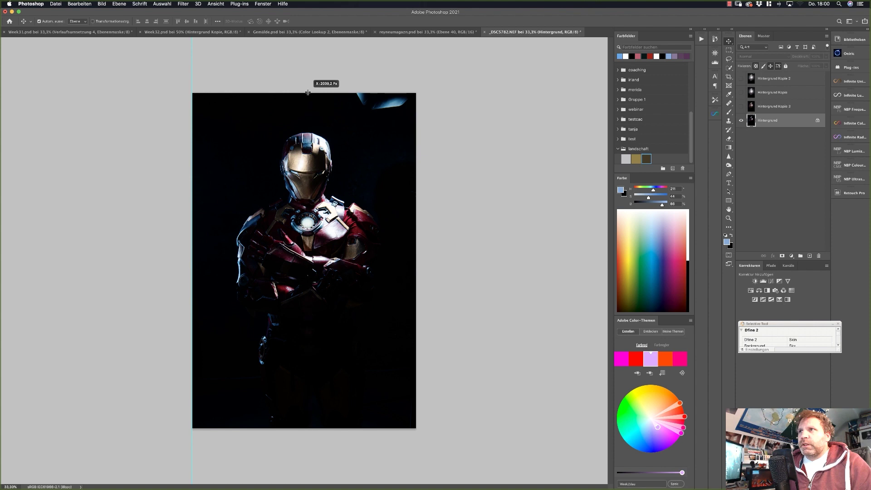
drag(308, 92, 308, 93)
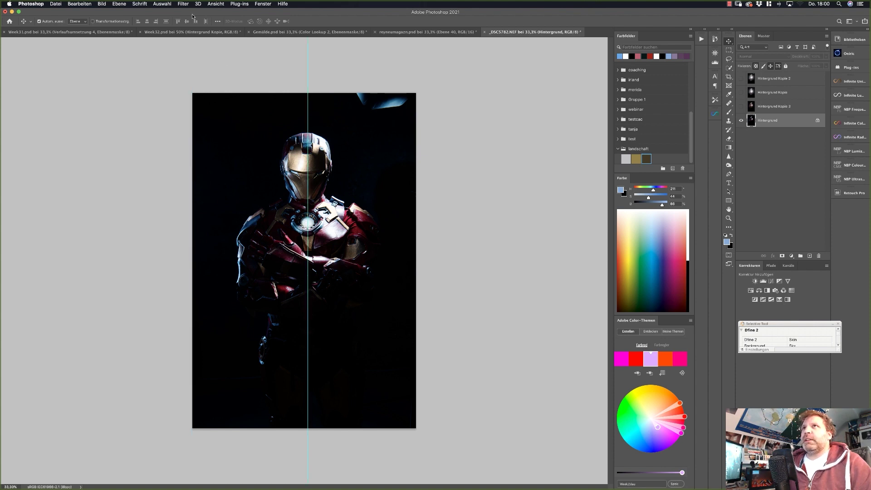
Add a horizontal guide and drag it down onto the arc reactor
click(158, 5)
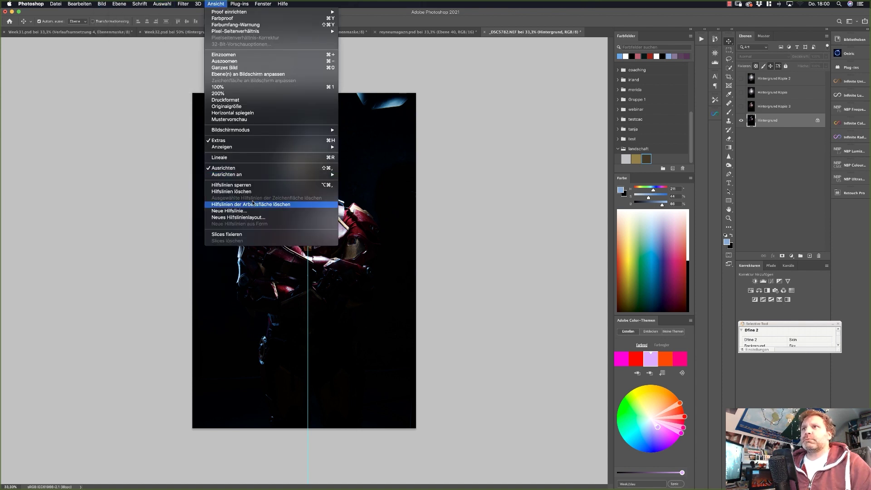
click(252, 211)
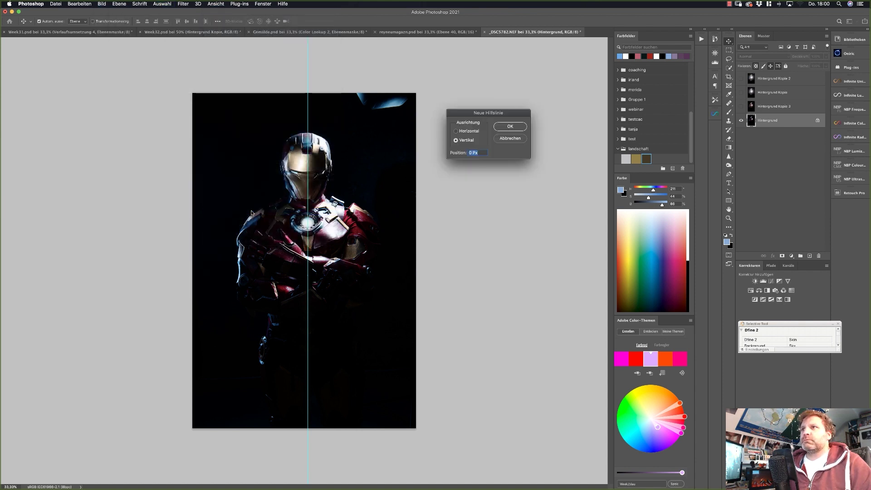
click(461, 132)
click(512, 128)
click(511, 127)
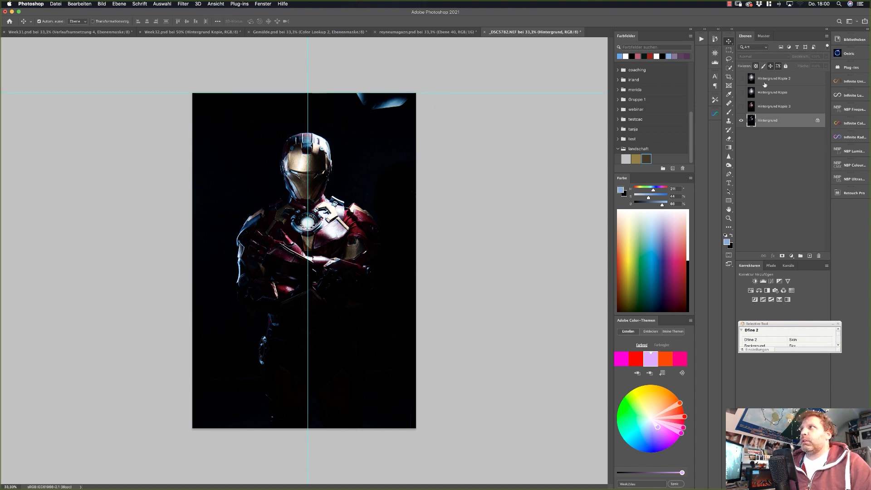
drag(422, 93, 426, 222)
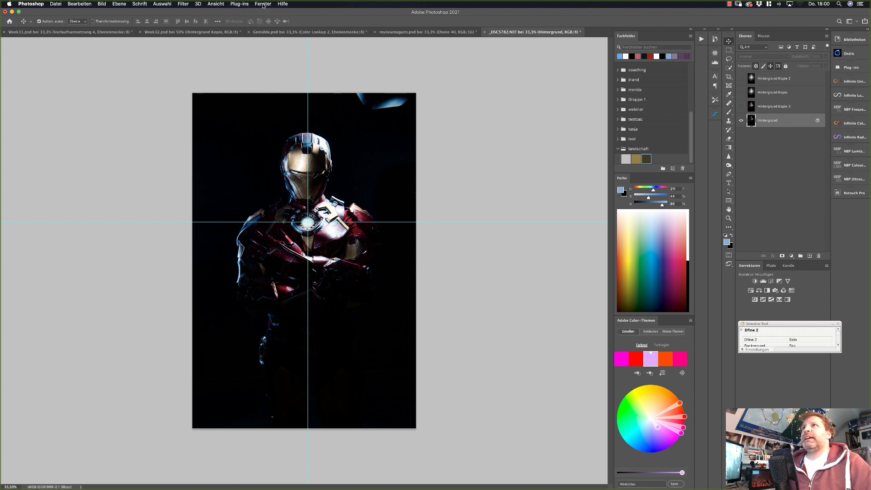
click(263, 4)
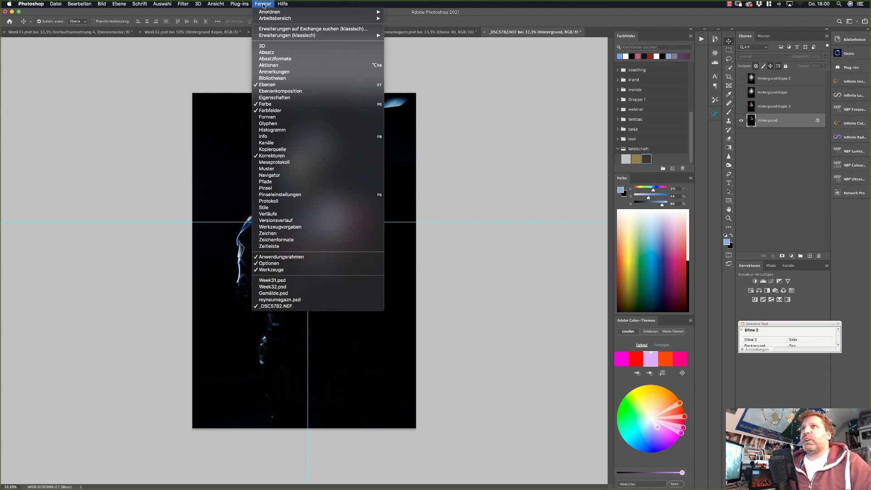
click(265, 137)
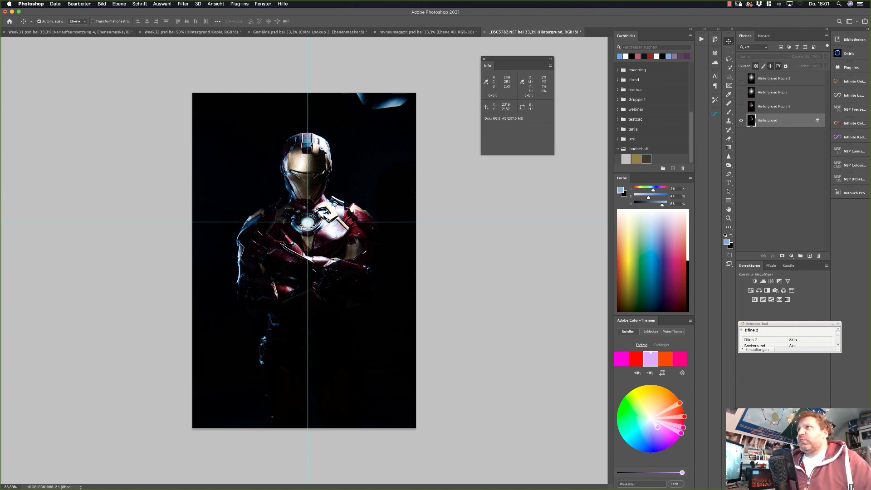
click(484, 59)
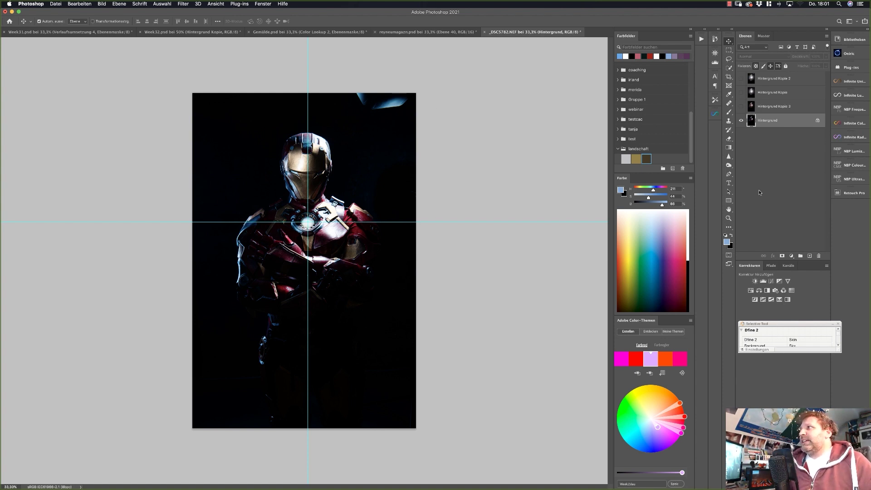
Create Ebene 1 and fill it with solid black
click(809, 257)
click(80, 4)
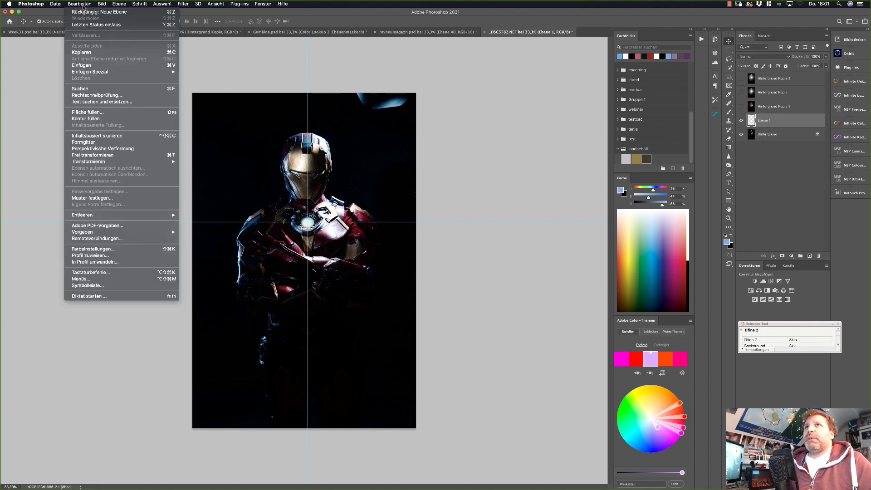
click(86, 112)
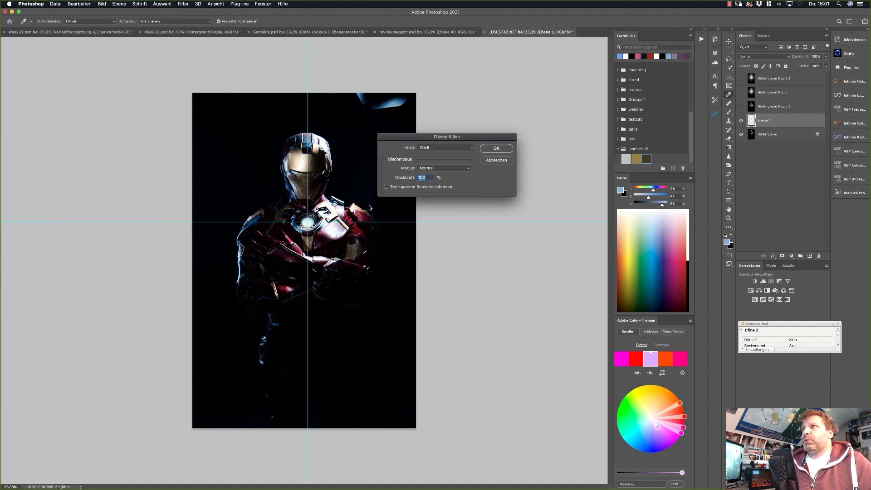
click(437, 148)
click(435, 136)
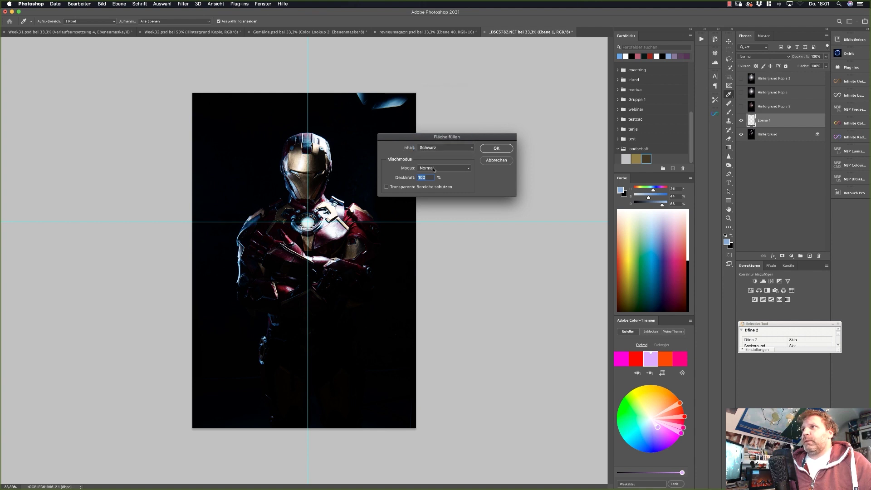
click(496, 148)
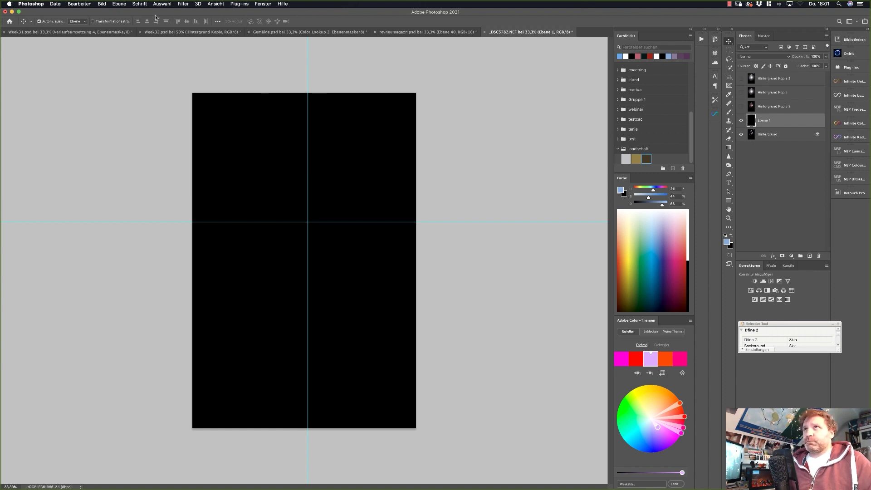
click(183, 5)
mouse_move(204, 102)
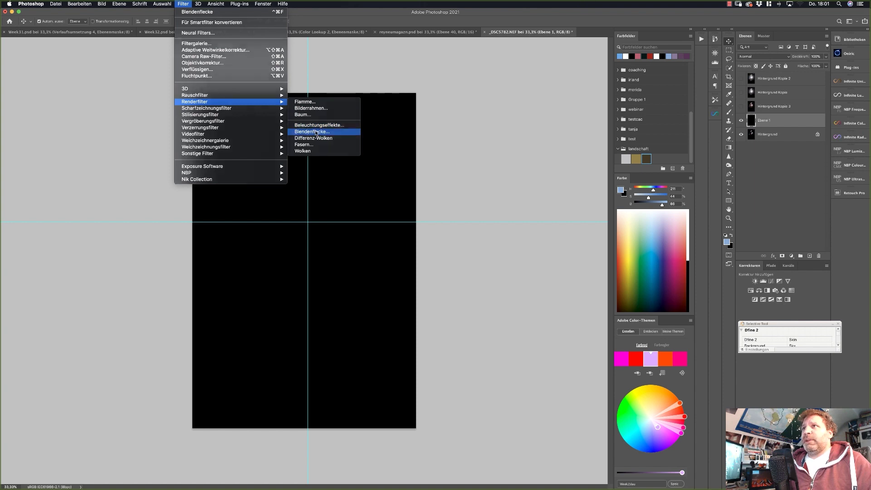
Render a Blendenflecke lens flare on Ebene 1 centred at exact coordinates 2035 / 272
click(316, 132)
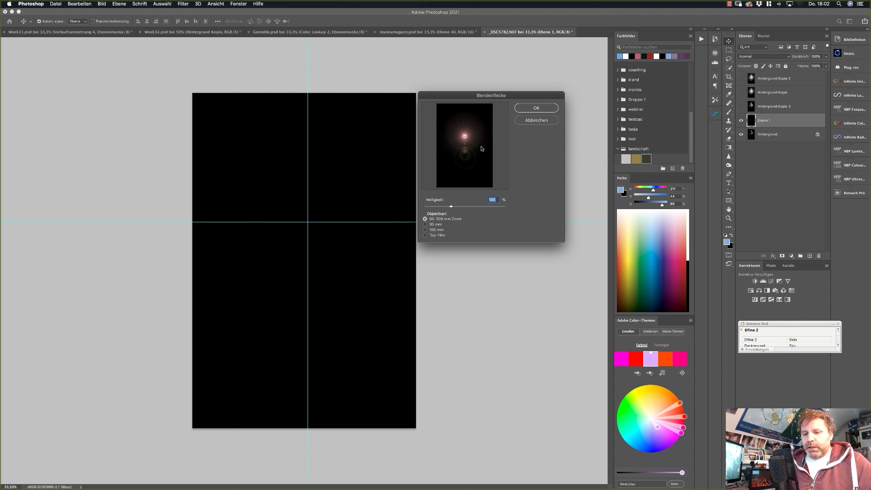
key(alt)
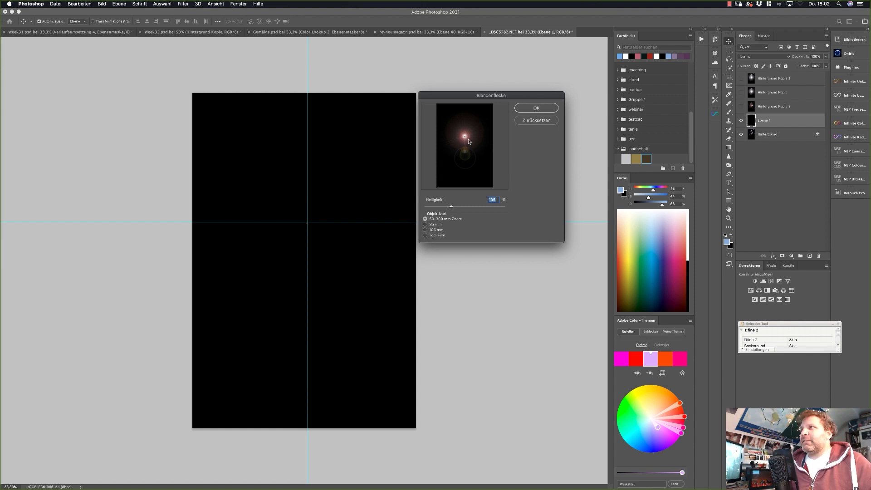
alt+click(463, 138)
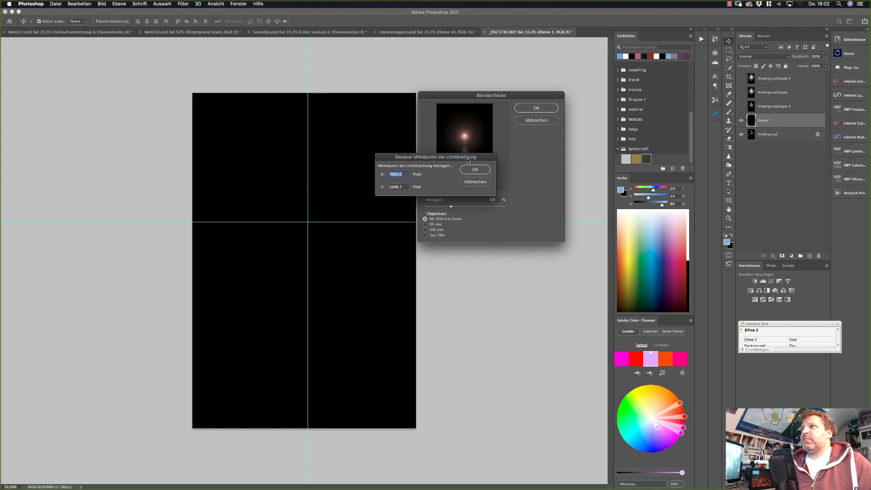
drag(463, 159, 466, 160)
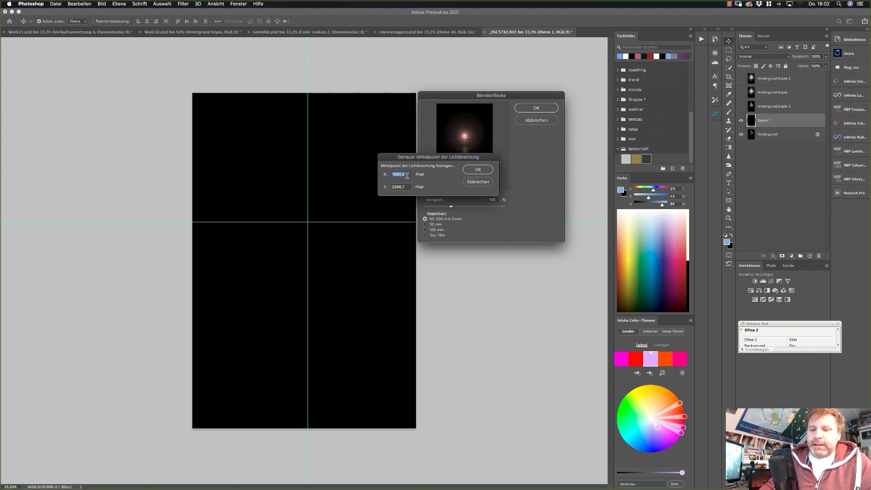
text(2035)
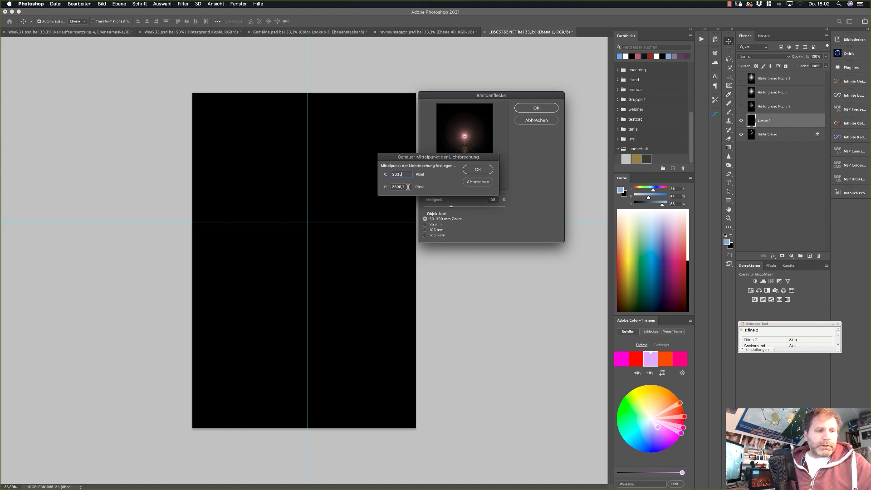
double_click(407, 186)
text(2)
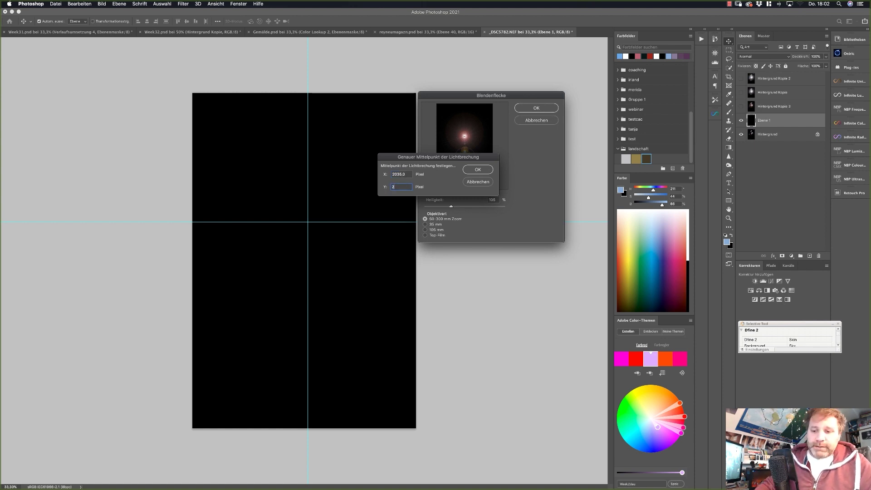
text(72)
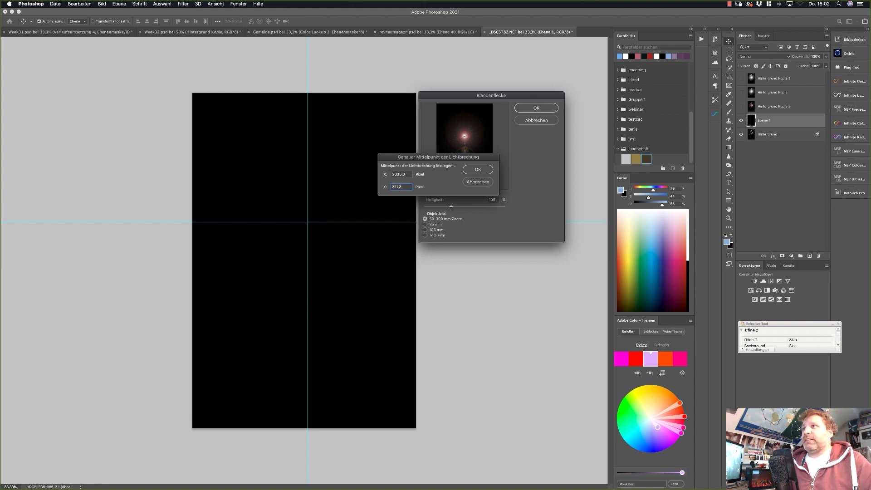
click(473, 171)
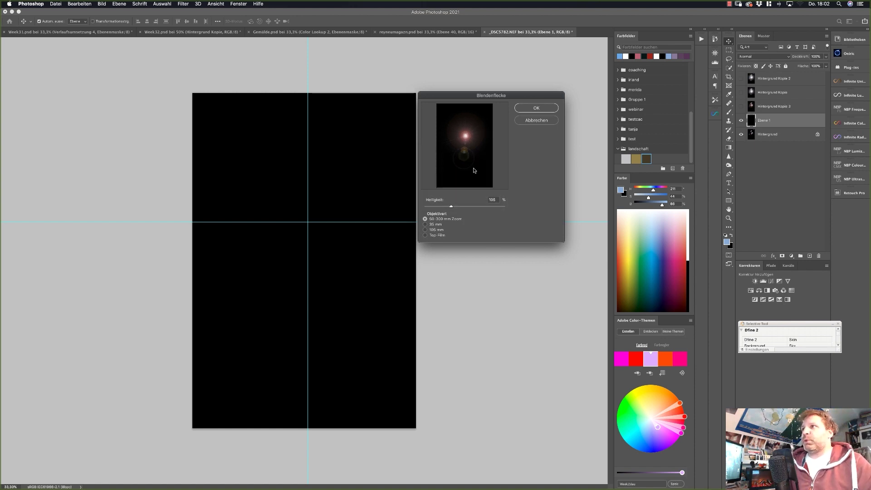
click(533, 108)
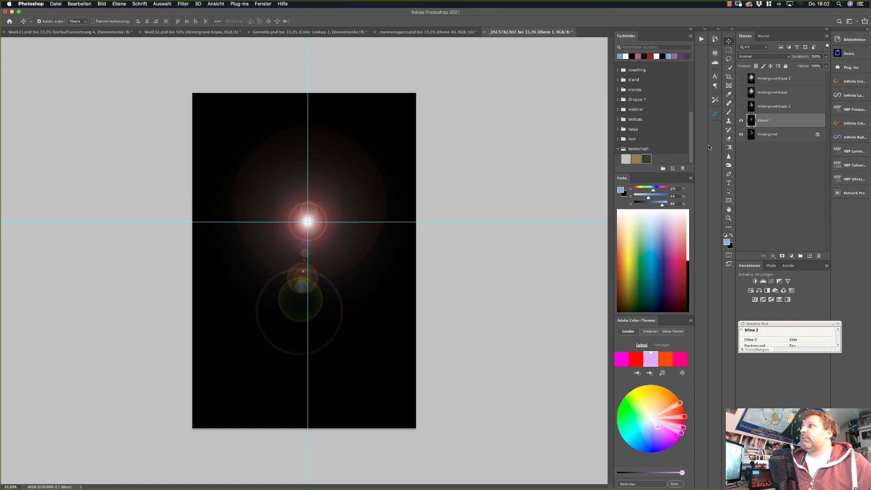
Set Ebene 1 to Negativ multiplizieren, compare it on and off, then select Hintergrund
click(768, 57)
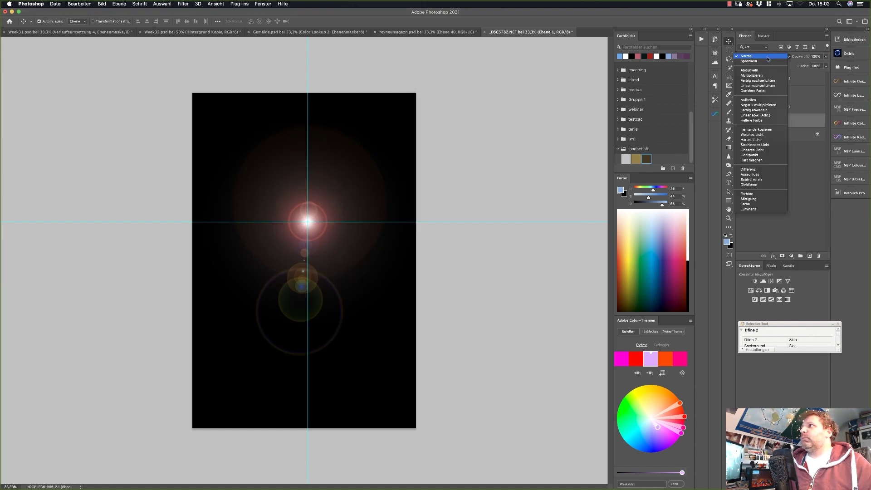
click(760, 105)
click(742, 121)
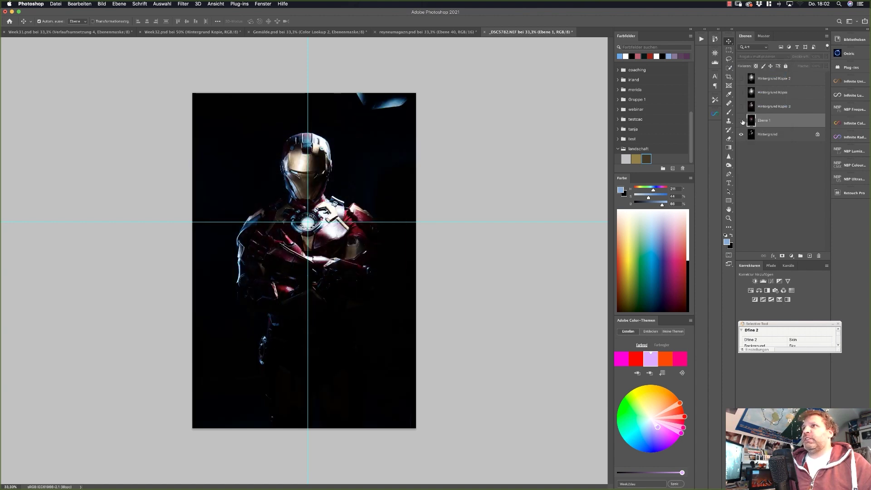
click(742, 122)
click(743, 122)
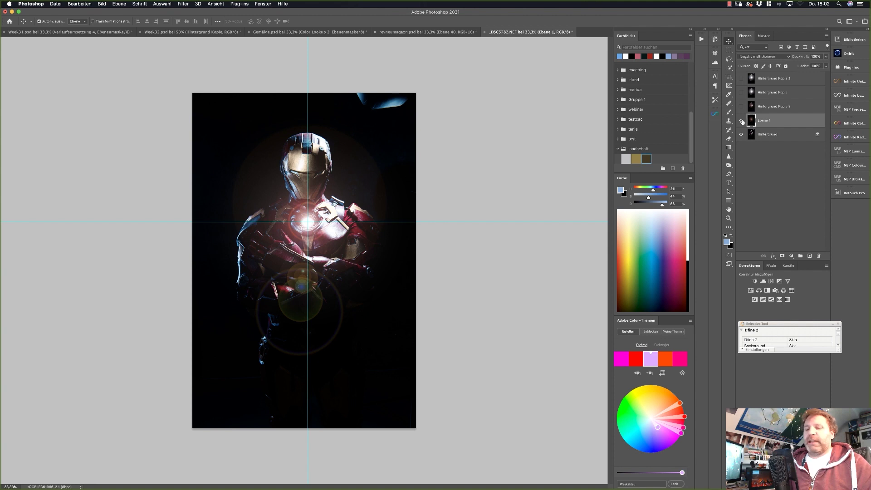
click(742, 120)
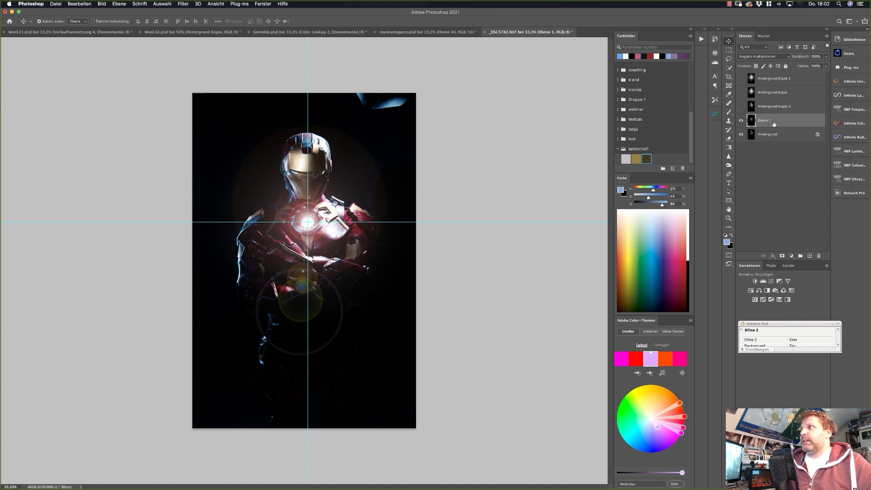
click(752, 133)
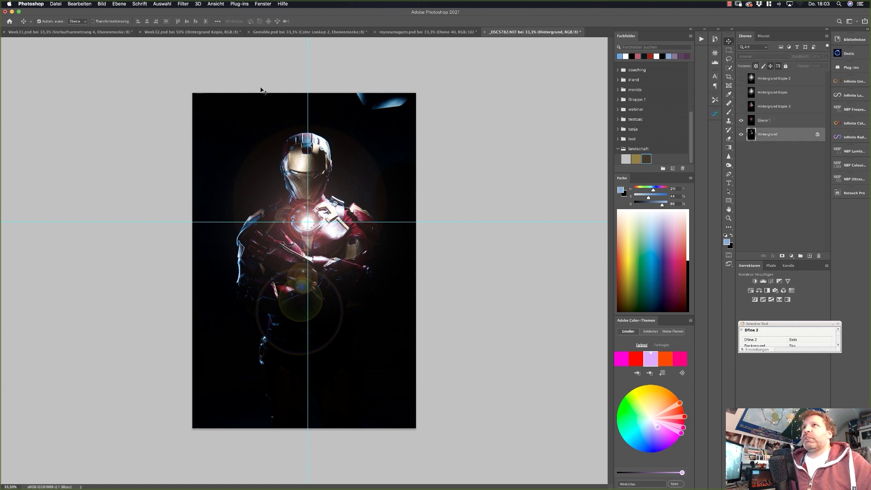
Clear all guides and add a new horizontal guide at the helmet's eyes
click(183, 4)
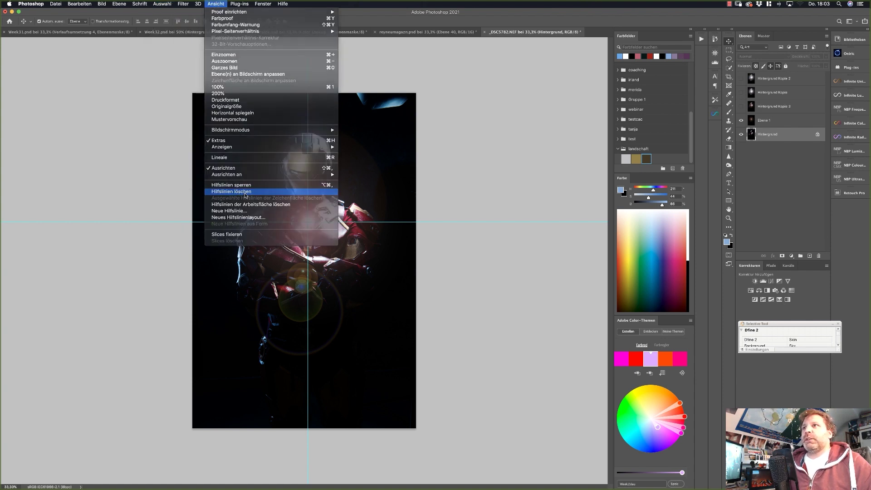
click(240, 192)
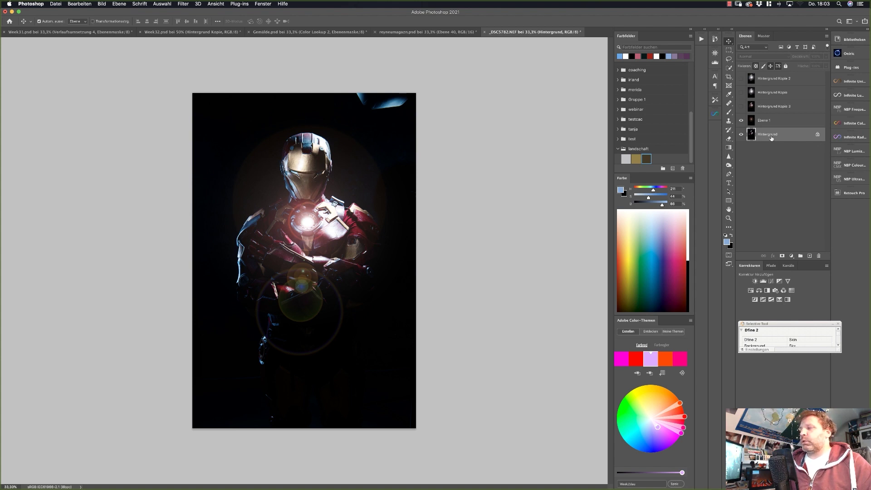
click(237, 4)
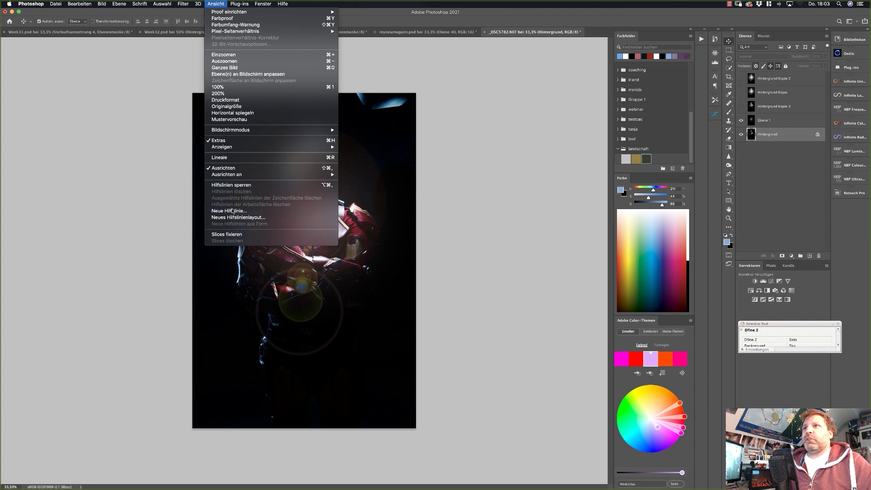
click(232, 210)
click(505, 127)
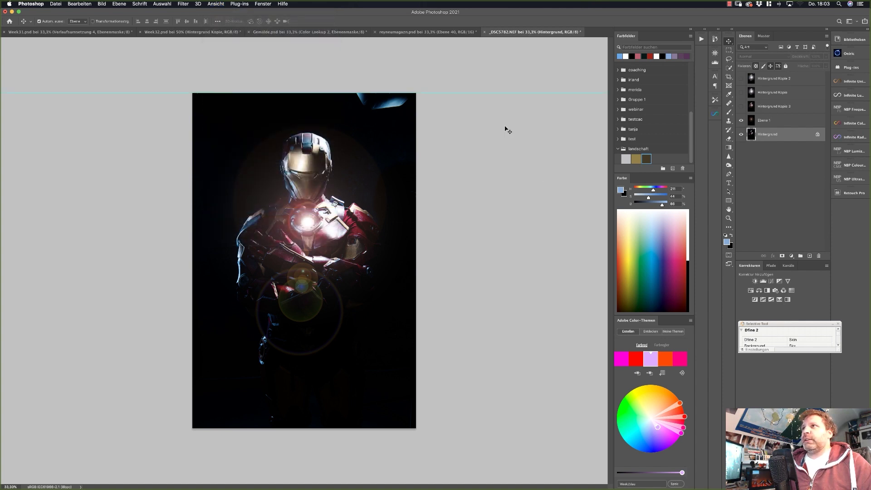
drag(426, 92, 423, 173)
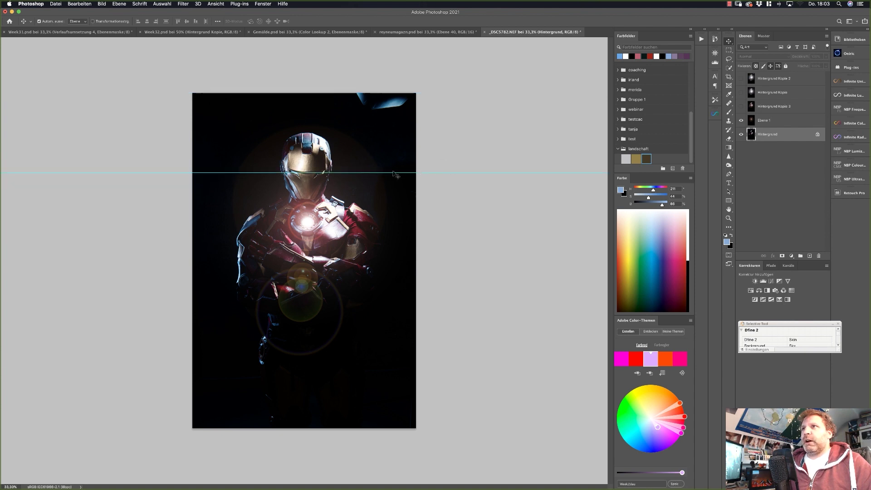
Add a vertical guide and move it to the centre of Iron Man's chest
click(215, 4)
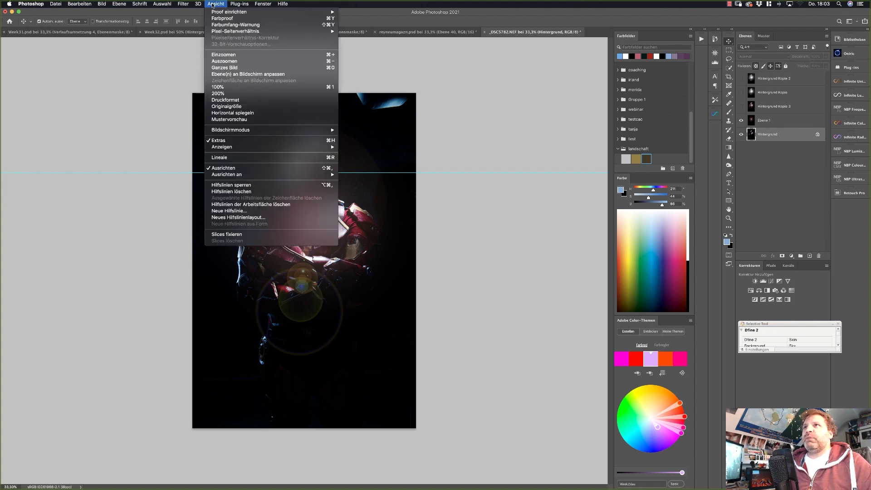
click(231, 210)
click(466, 141)
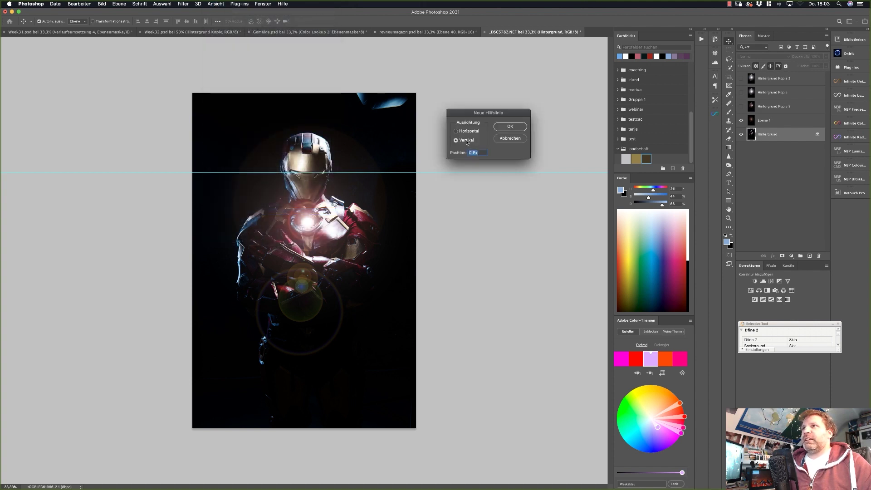
click(509, 126)
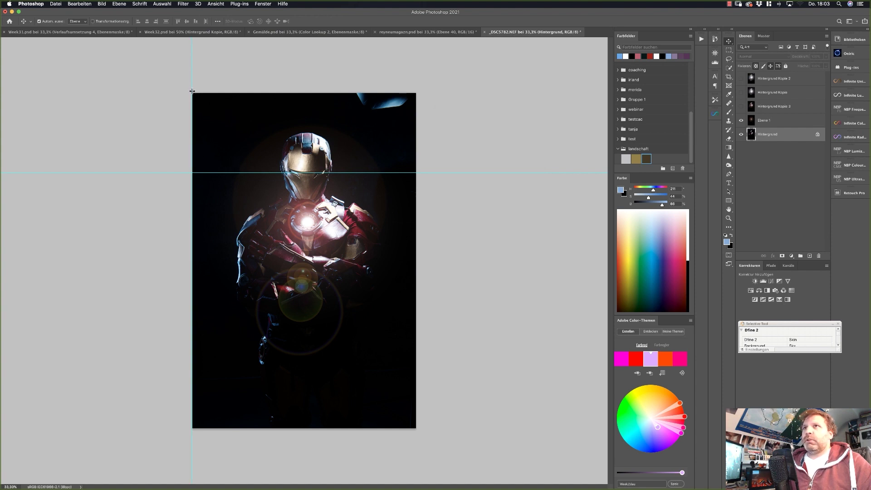
drag(192, 85, 295, 100)
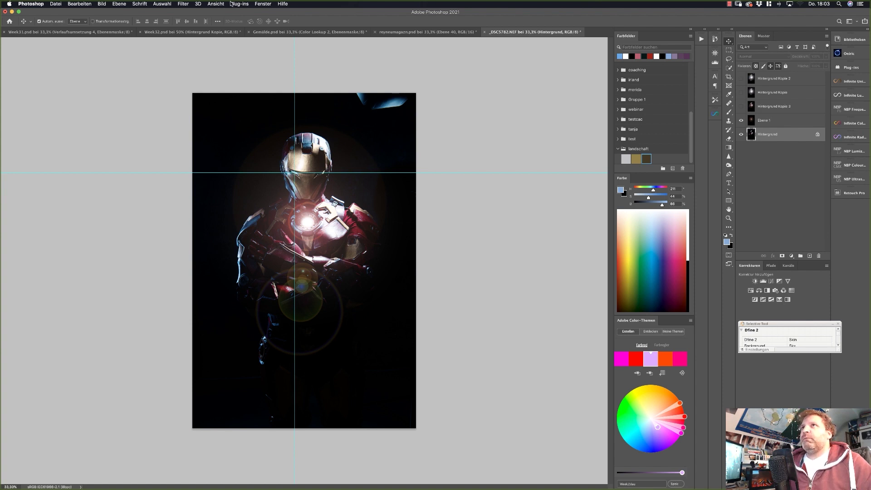
Check positions in the Info panel, then add new empty layer Ebene 2
click(263, 4)
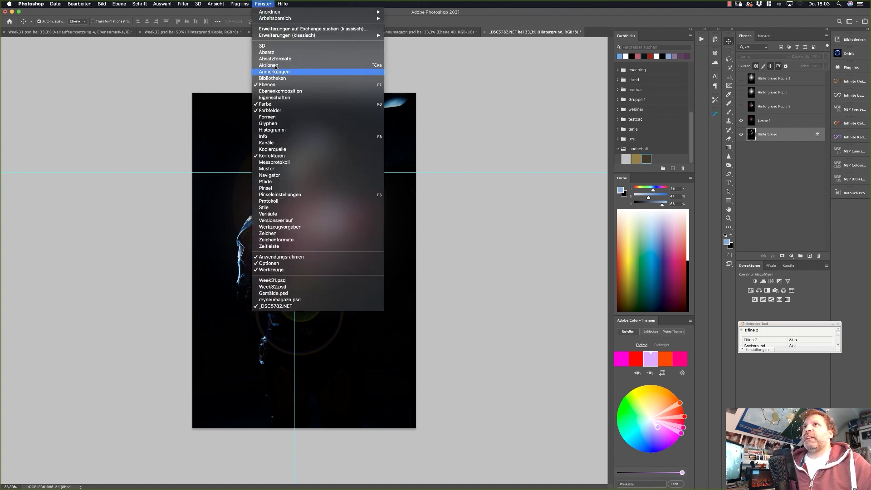
click(278, 137)
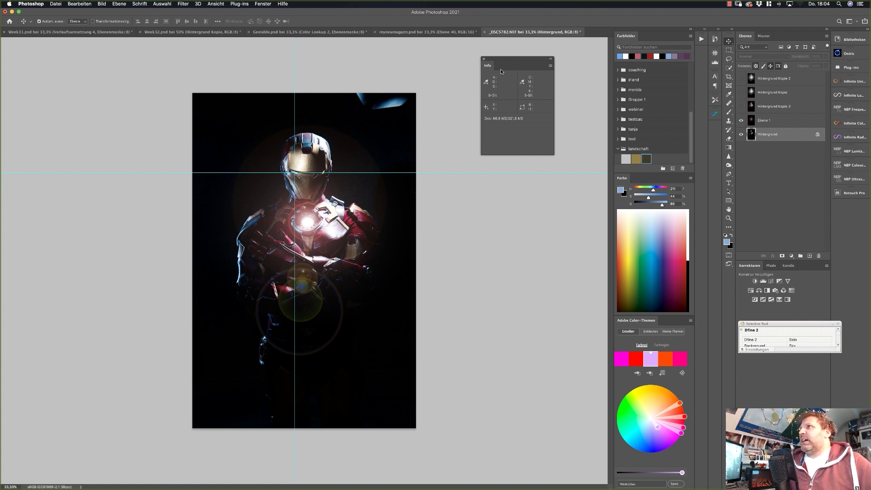
click(483, 59)
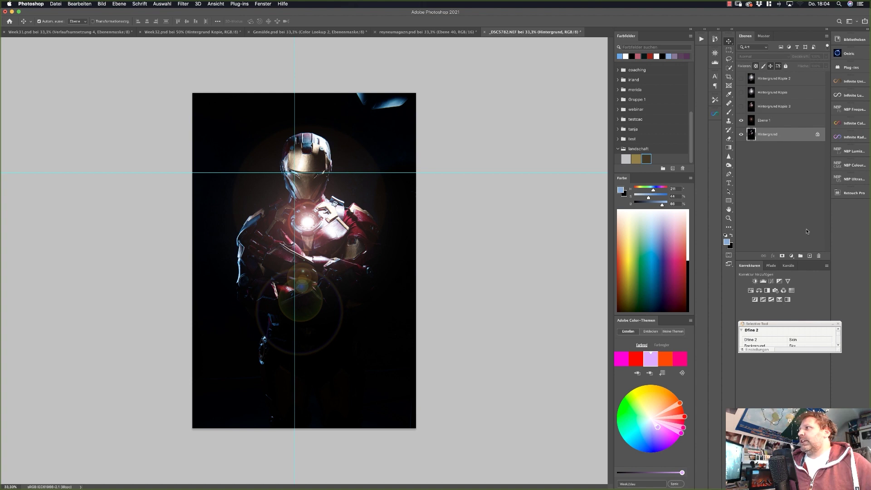
click(809, 255)
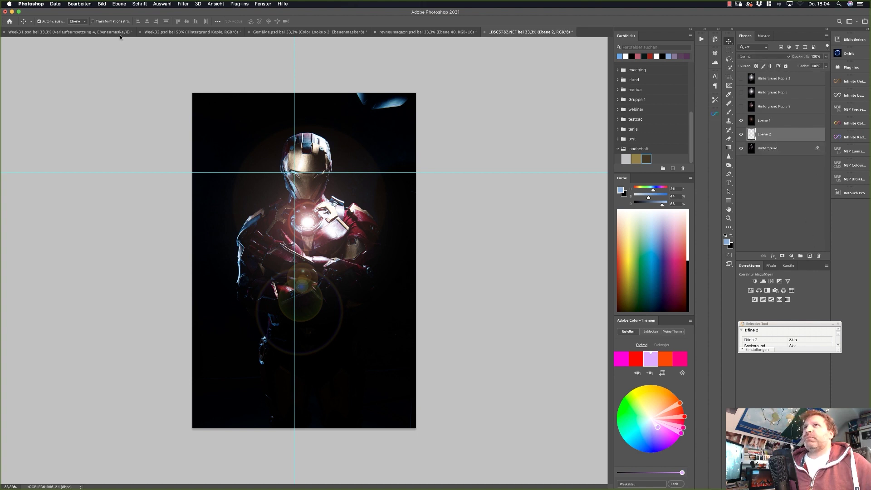
Fill Ebene 2 with black
click(80, 4)
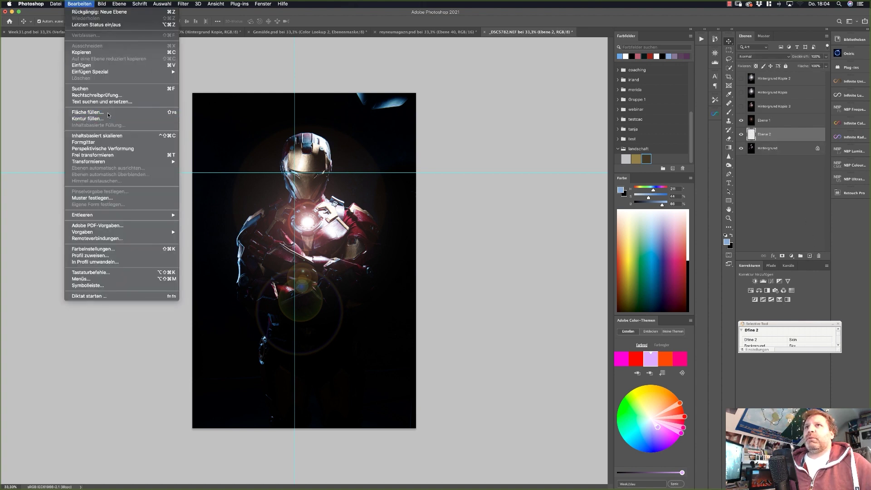
click(107, 112)
click(487, 149)
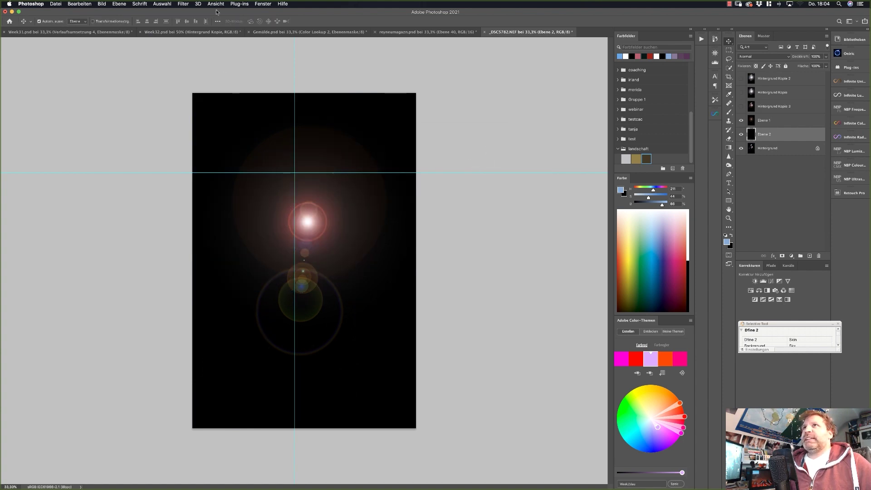
Render a lower-brightness lens flare centred by exact coordinates on the guide crossing
click(184, 4)
mouse_move(204, 102)
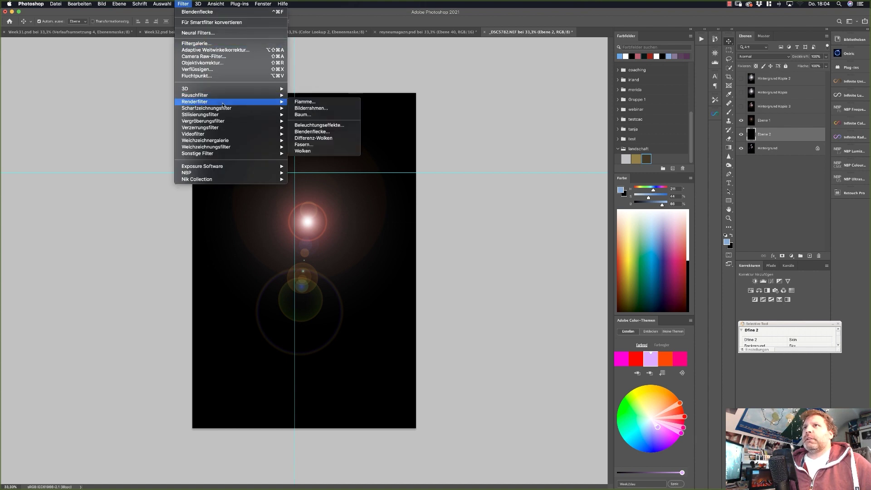
click(323, 131)
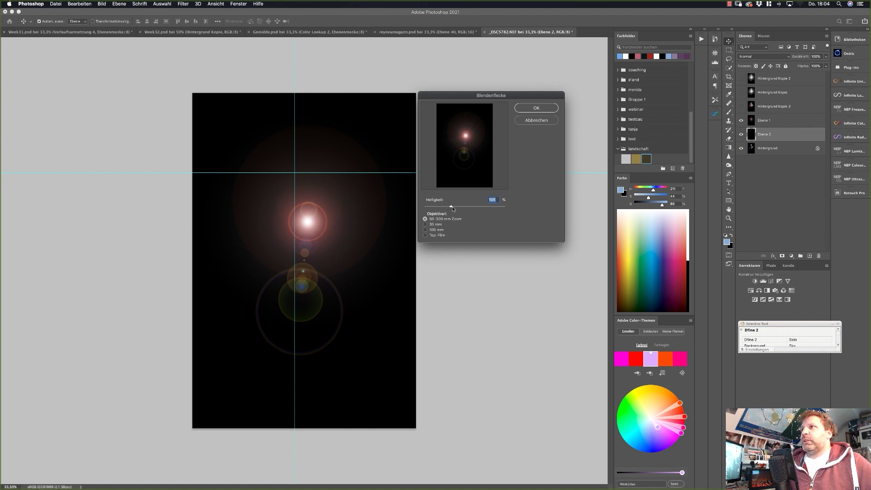
drag(452, 208, 437, 207)
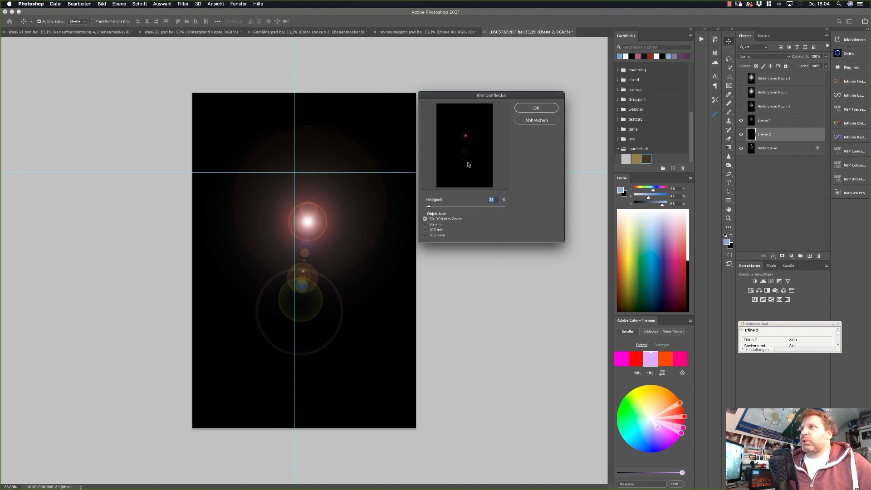
alt+click(464, 135)
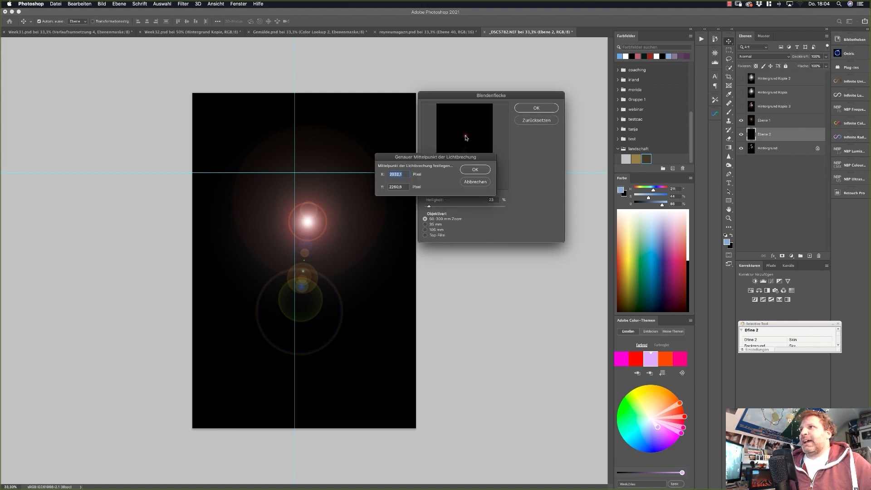
drag(439, 157, 453, 160)
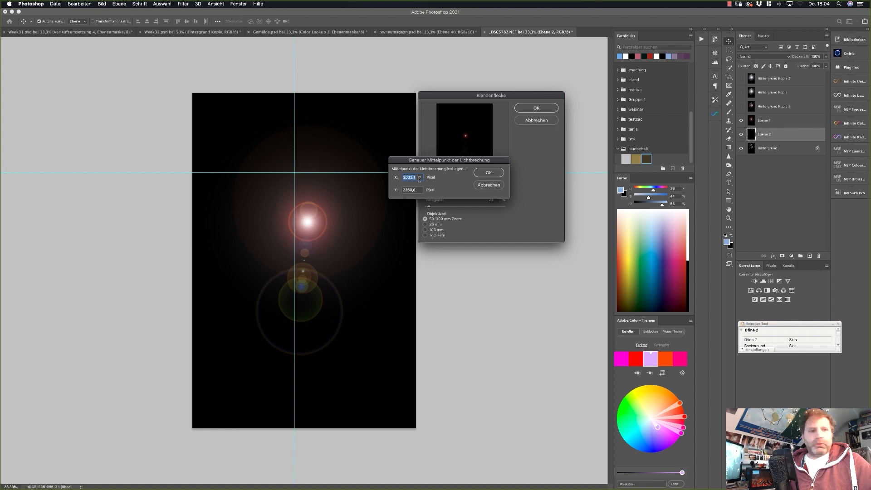
text(1807)
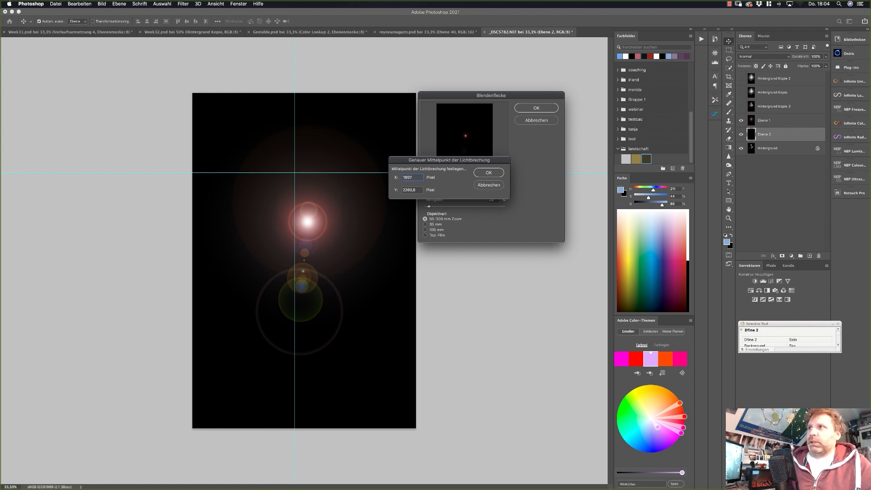
key(Tab)
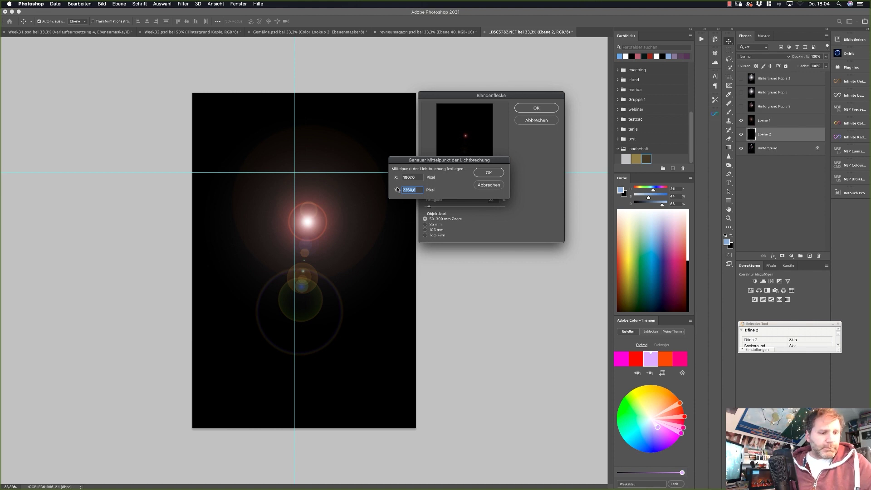
text(14)
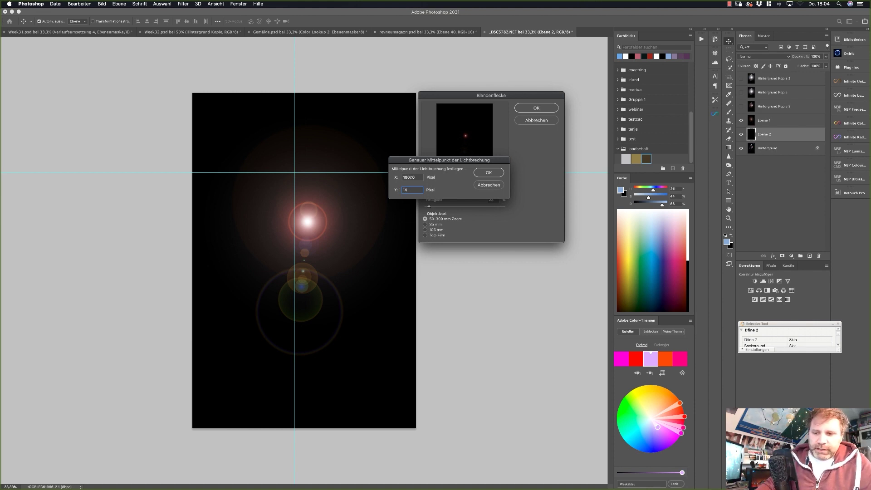
text(06)
click(483, 172)
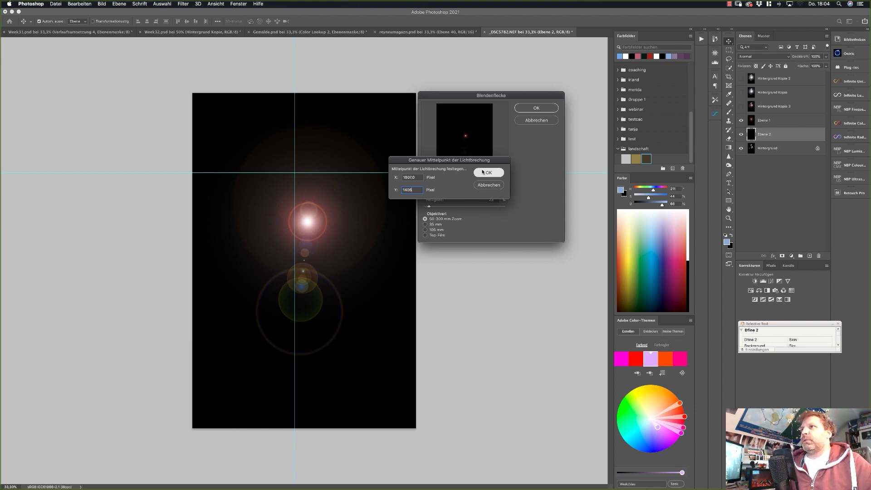
click(532, 109)
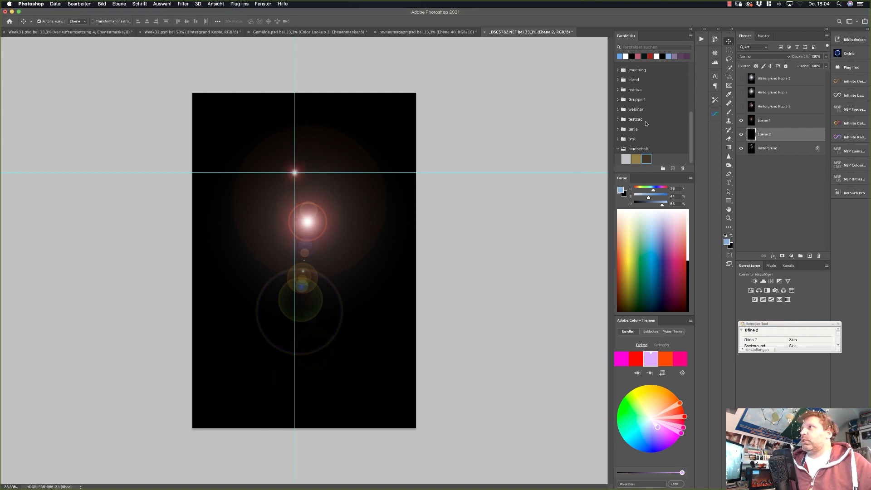
Set Ebene 2 to Negativ multiplizieren and clear all guides
click(755, 58)
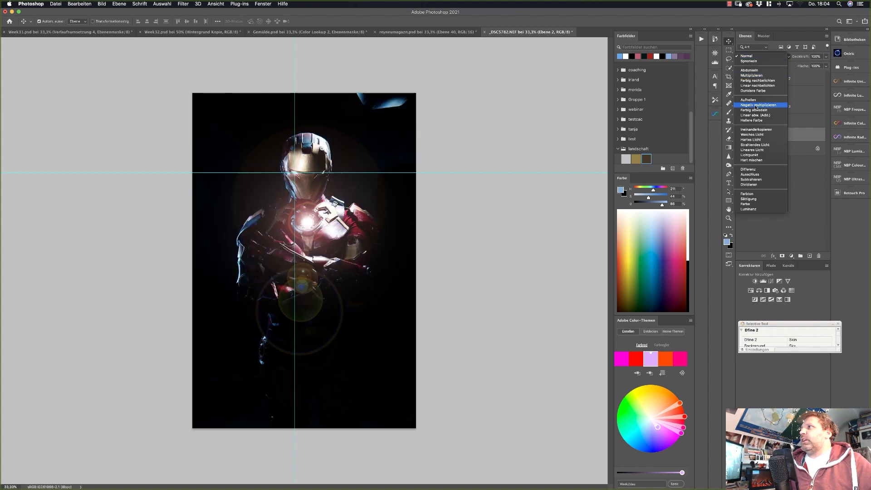
click(755, 106)
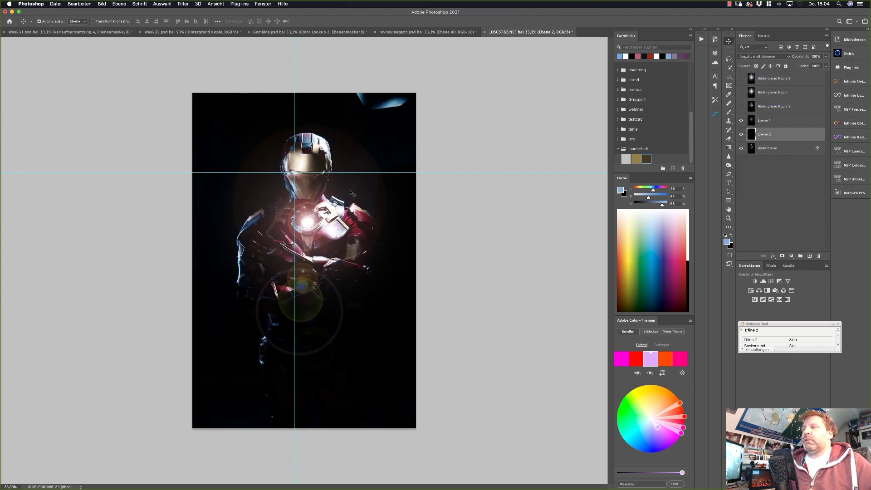
click(184, 4)
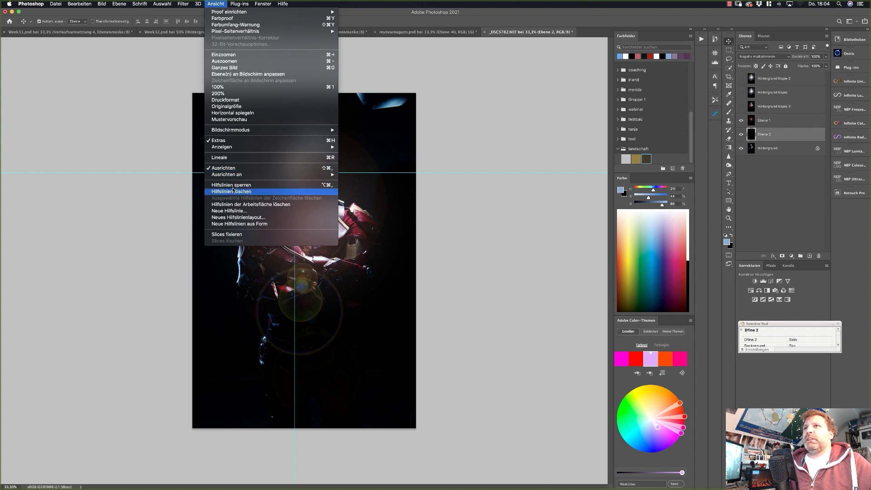
click(232, 192)
Zoom into the helmet to compare the flares, then duplicate Ebene 2 as Ebene 2 Kopie
click(728, 218)
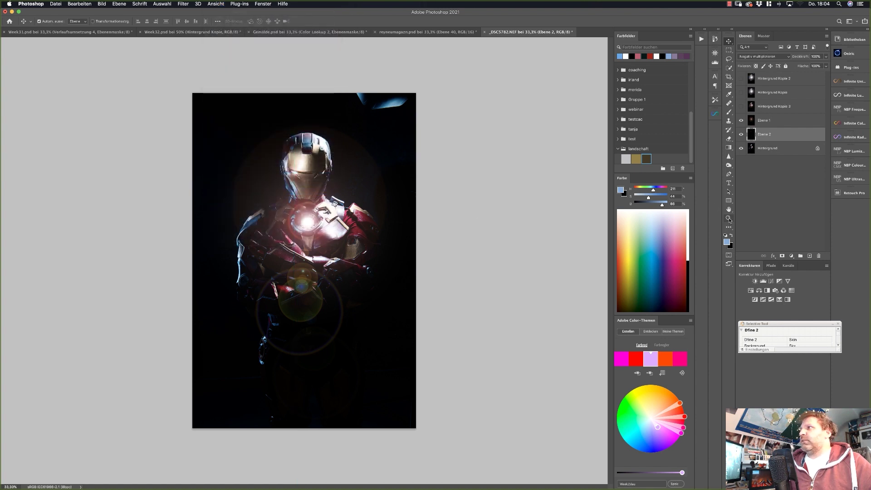
click(299, 171)
click(298, 170)
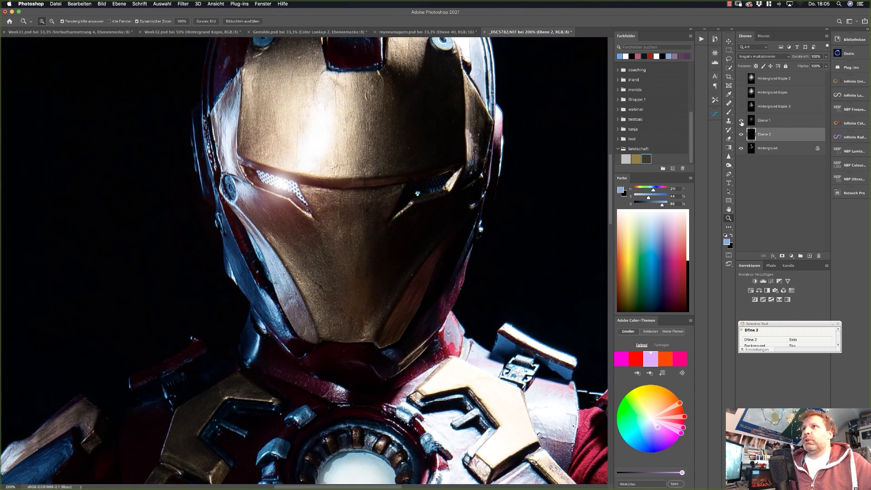
click(741, 121)
click(740, 135)
click(741, 134)
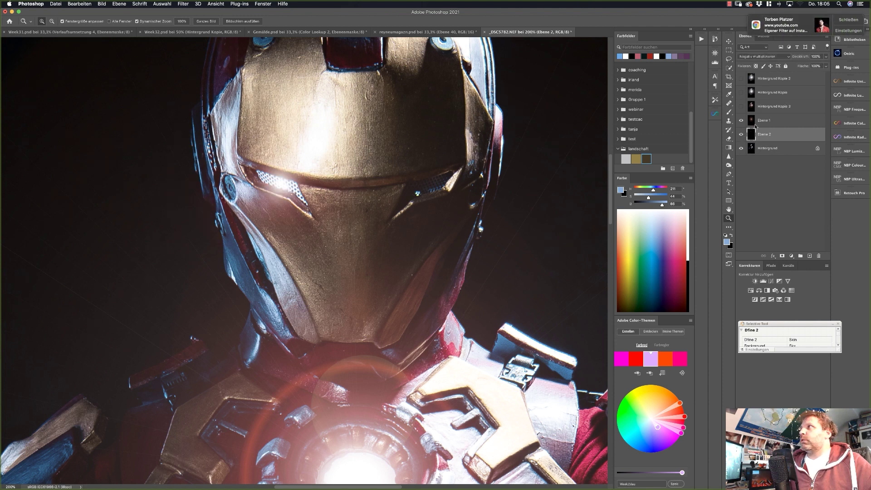
click(845, 21)
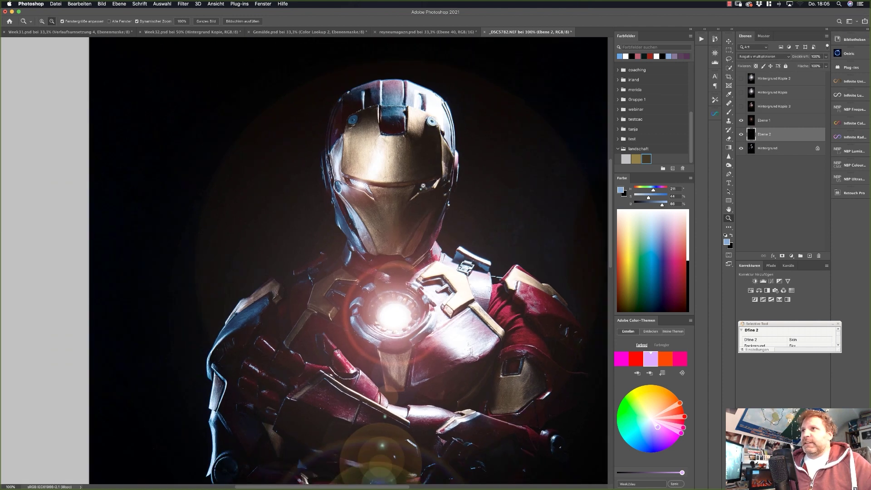
drag(425, 191, 363, 190)
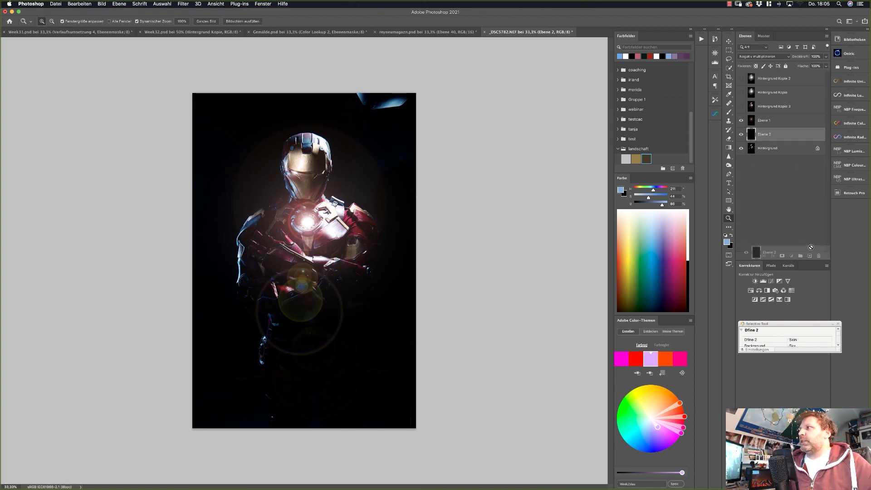
drag(778, 134, 810, 256)
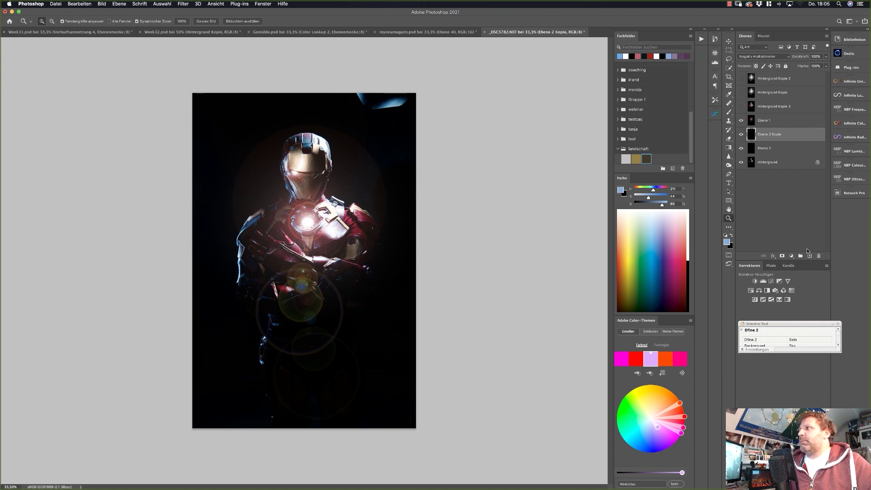
Add a new vertical guide and move it across to Iron Man's eye
click(182, 4)
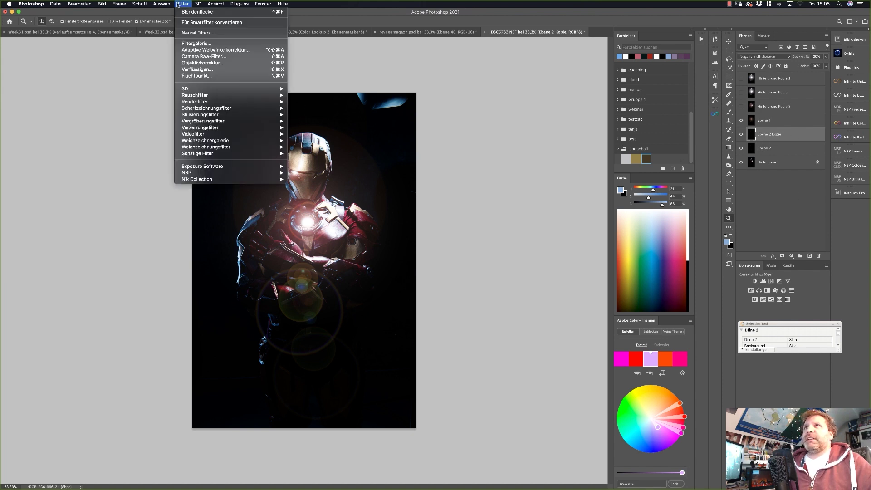
mouse_move(215, 3)
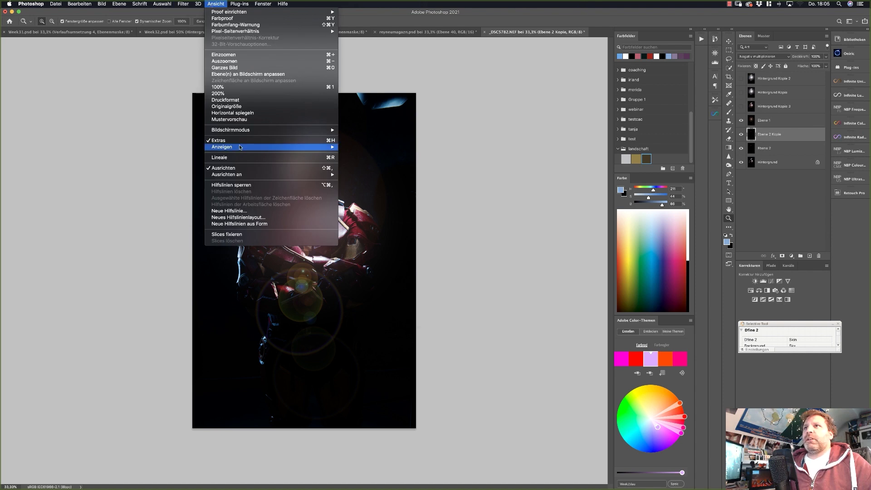
click(243, 211)
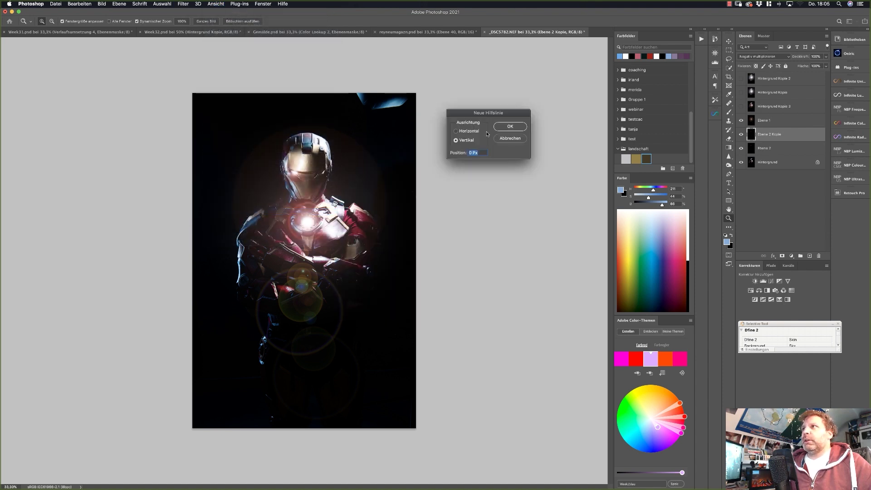
click(506, 127)
key(v)
drag(192, 111, 319, 132)
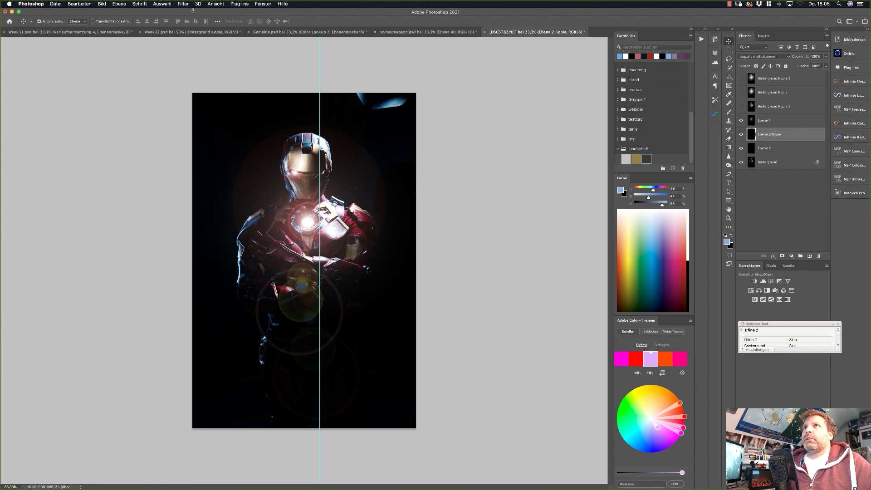
Add a horizontal guide and place it level with the eye
click(215, 5)
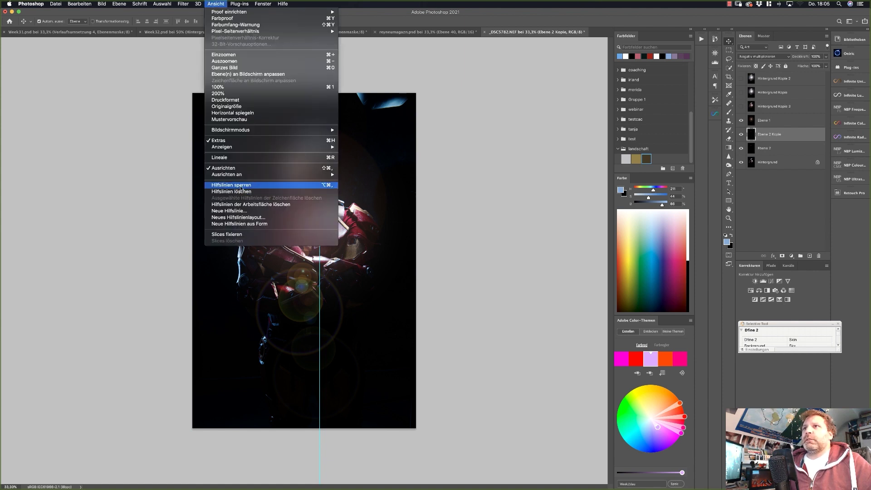
click(239, 210)
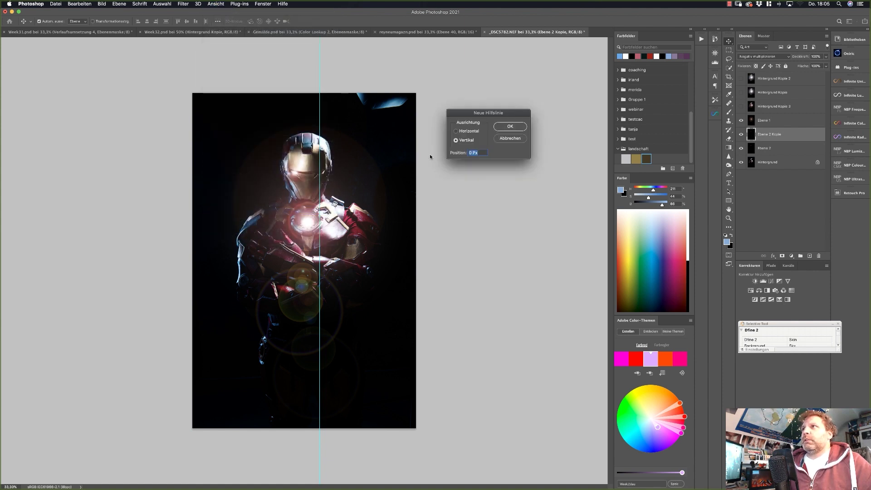
click(470, 133)
click(510, 127)
drag(359, 93, 358, 173)
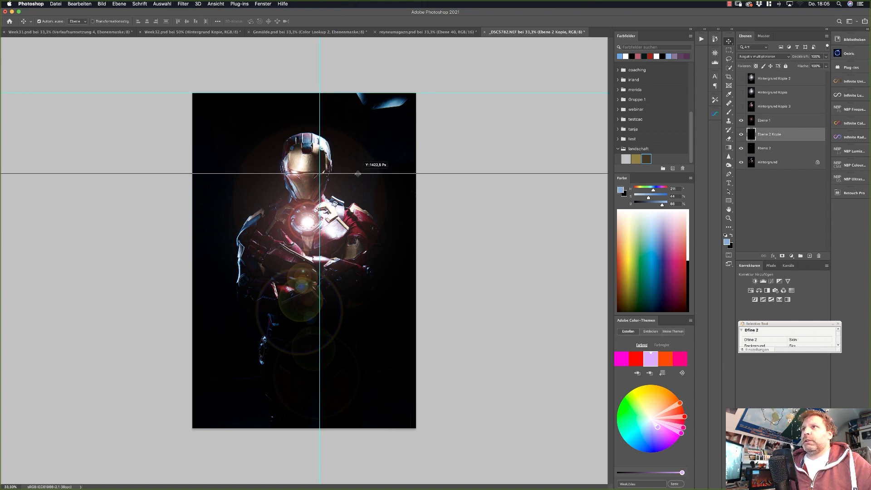
drag(358, 173, 358, 173)
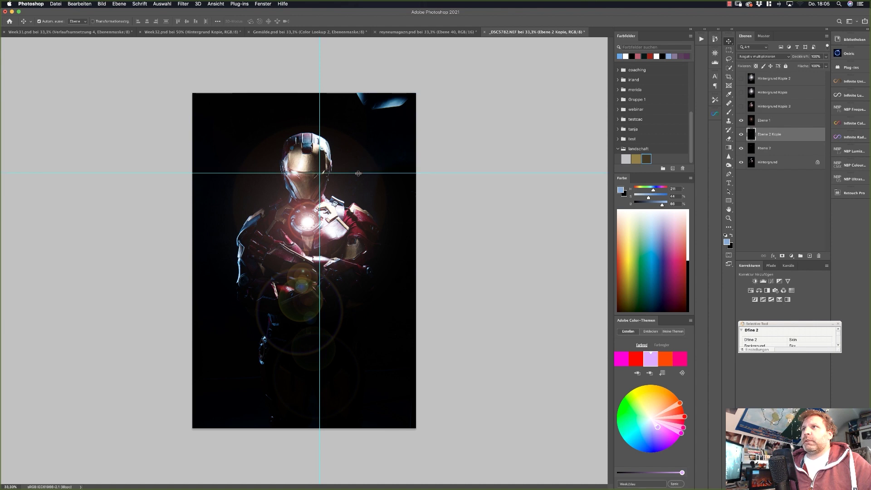
Check the guide crossing's pixel position in the Info panel
click(220, 5)
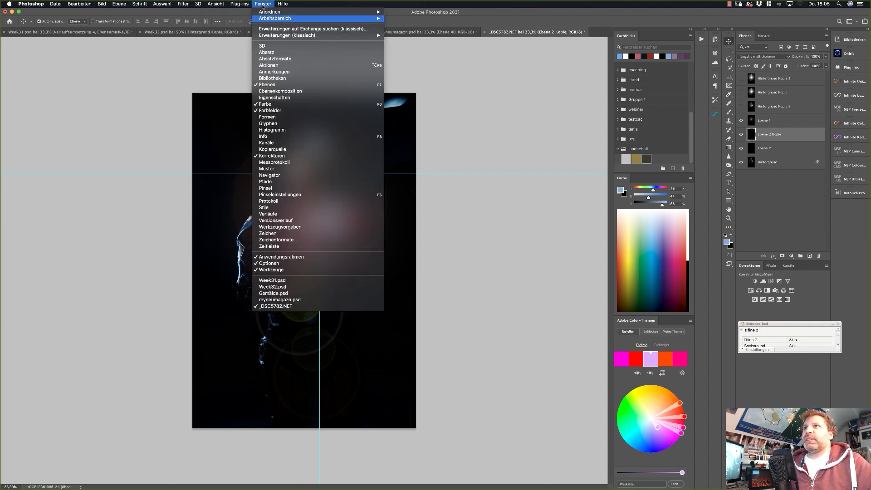
click(266, 136)
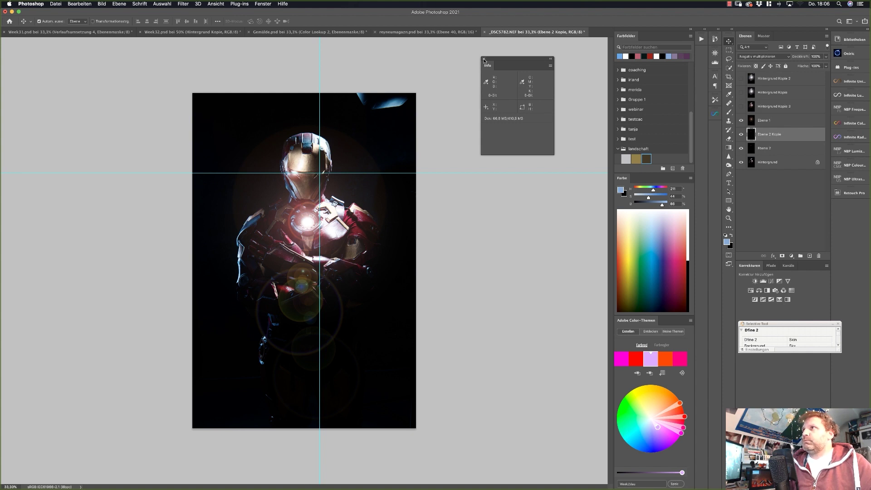
click(483, 60)
Add a new layer, Ebene 3, and fill it with black
click(810, 256)
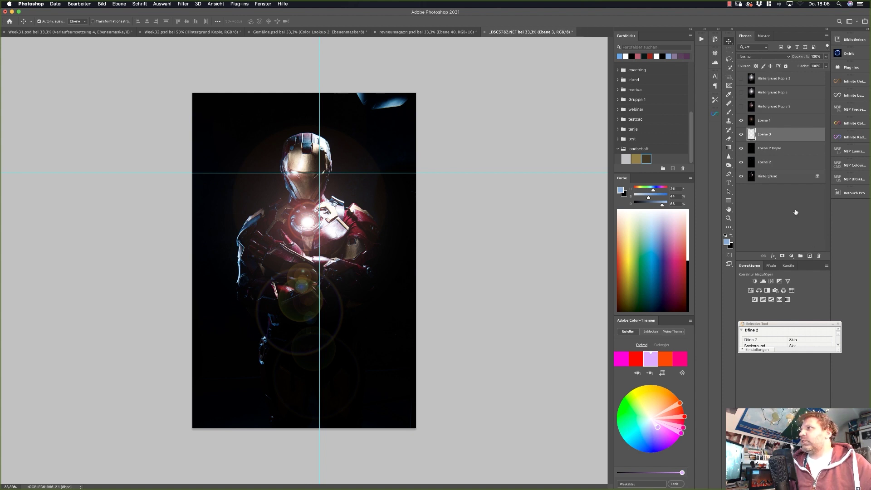
click(81, 6)
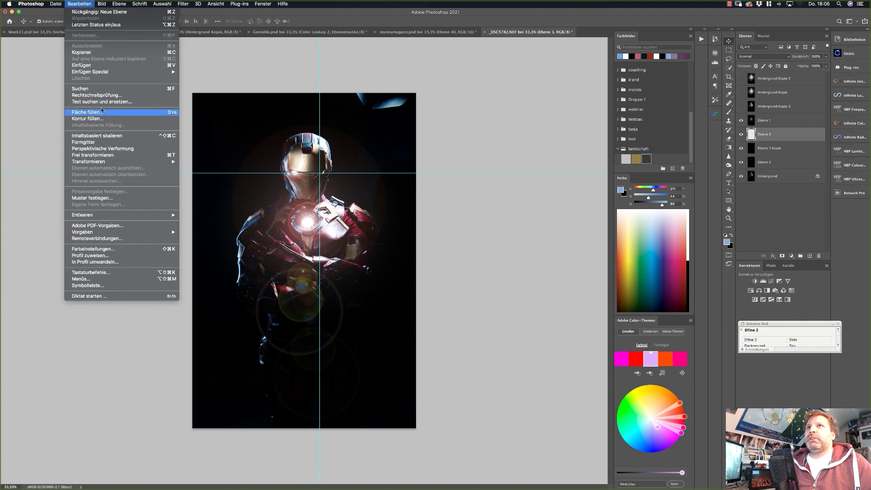
click(89, 112)
click(491, 150)
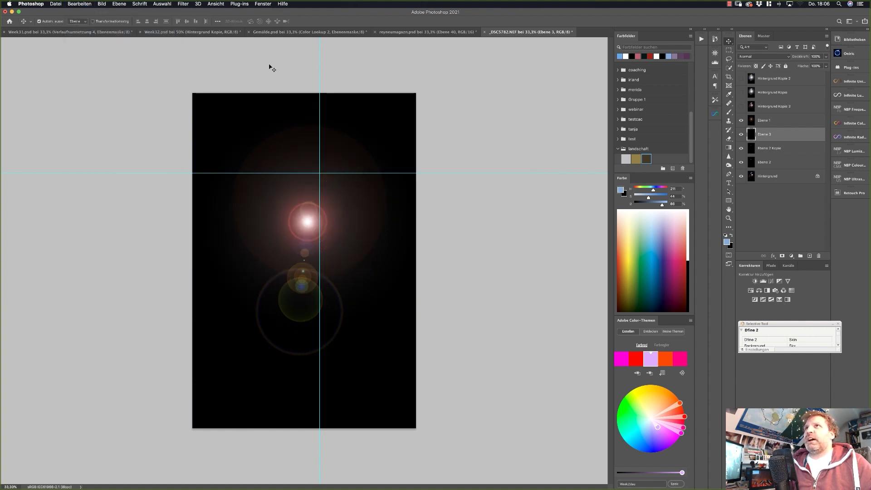
Render a lens flare on Ebene 3 centred by exact coordinates at the guide crossing
click(182, 5)
mouse_move(195, 101)
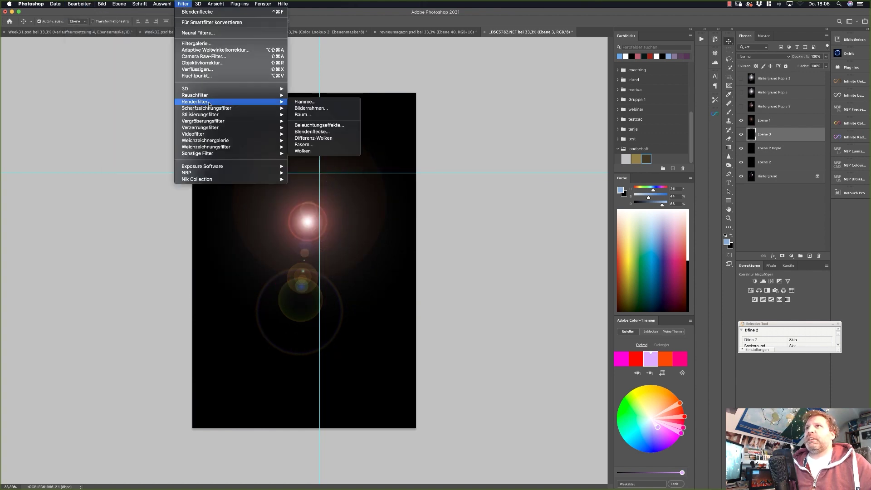
click(326, 132)
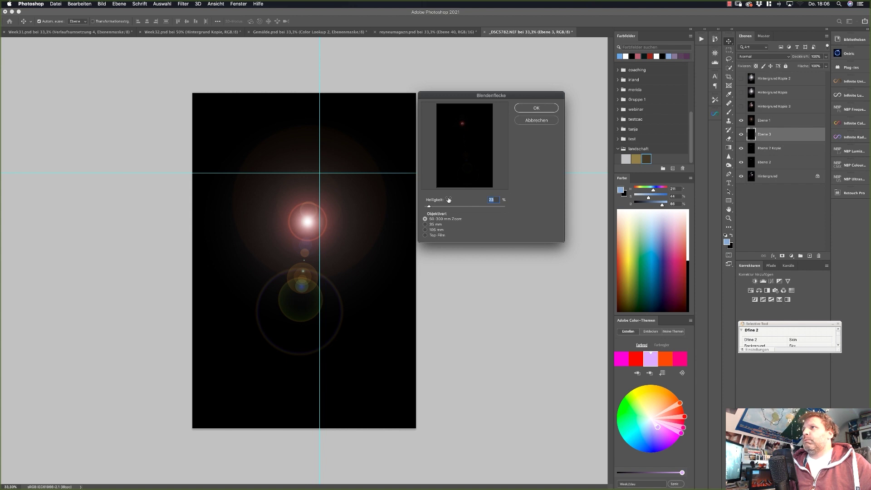
key(alt)
alt+click(463, 124)
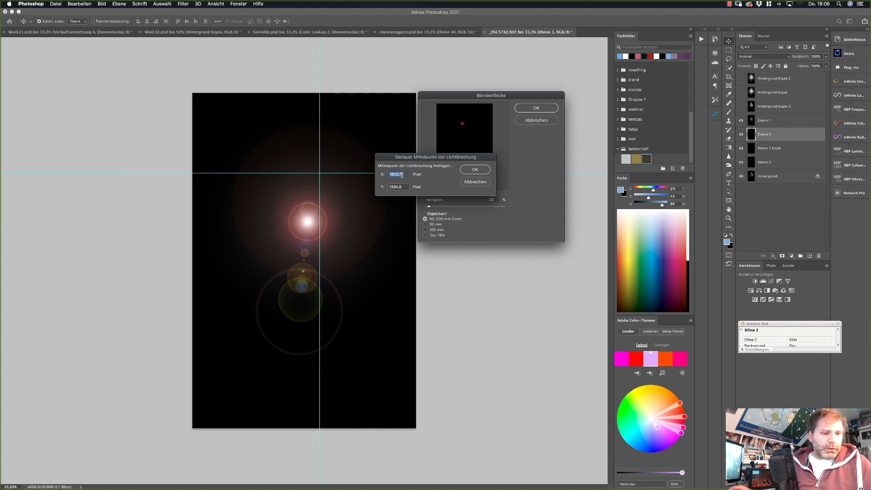
text(2244)
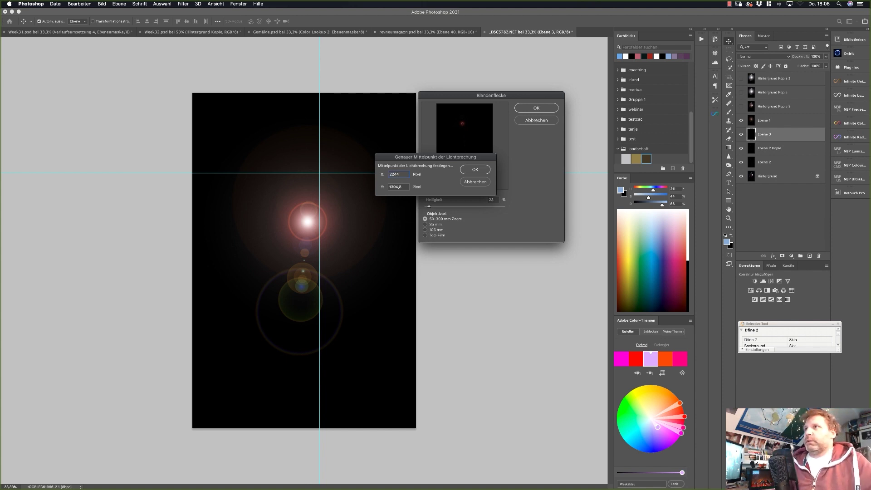
drag(406, 187, 385, 189)
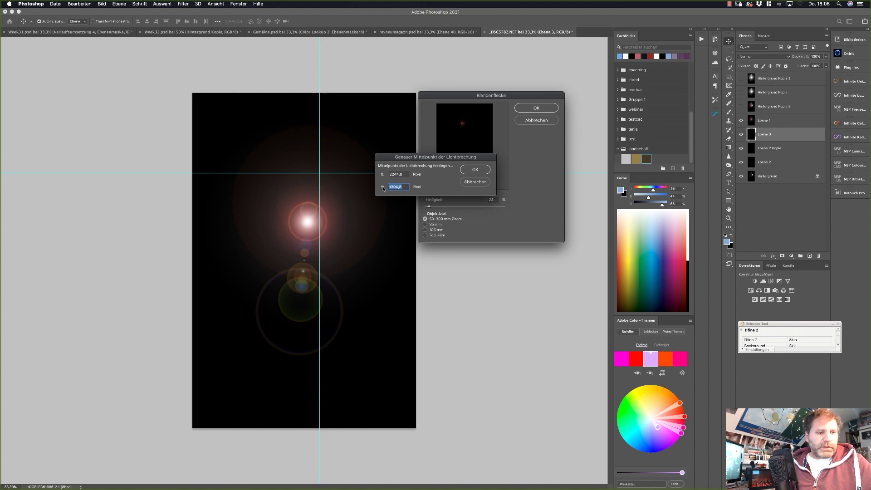
text(1407)
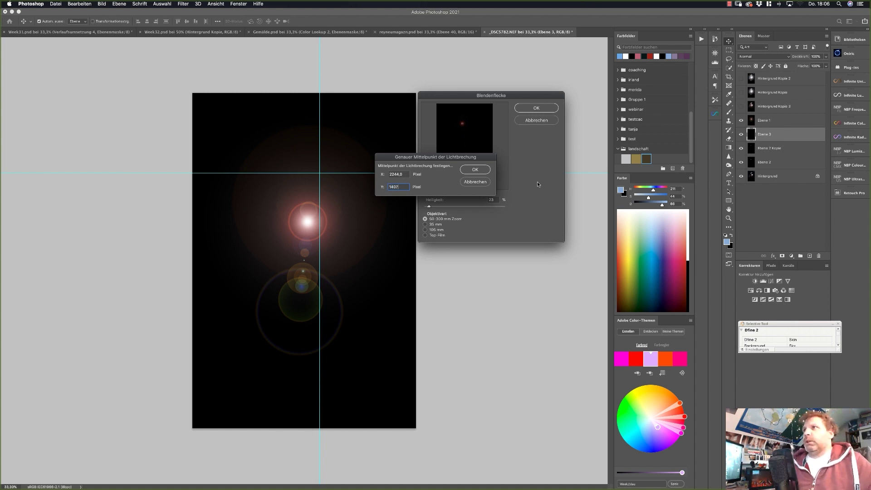
click(479, 170)
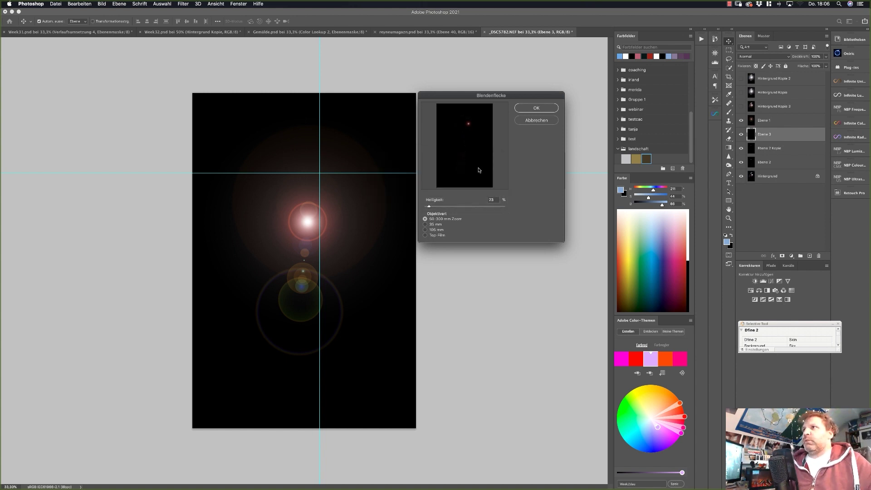
click(528, 110)
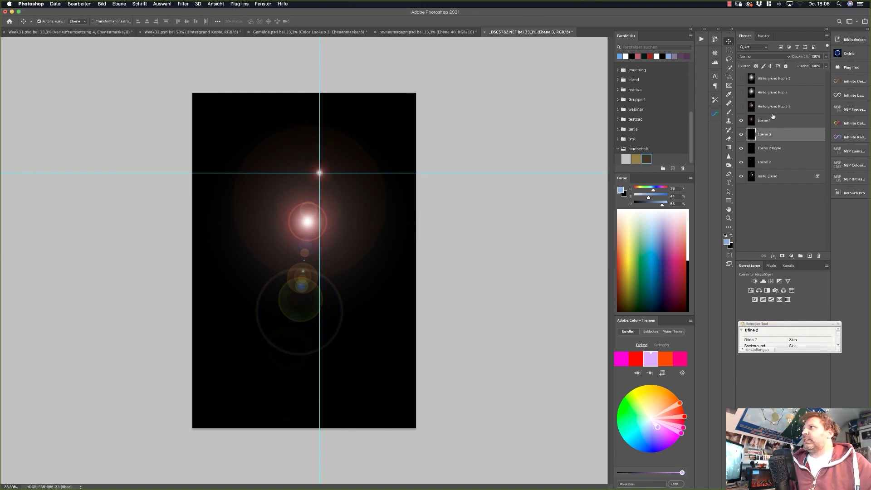
Set Ebene 3 to Screen blending and clear all guides
click(762, 58)
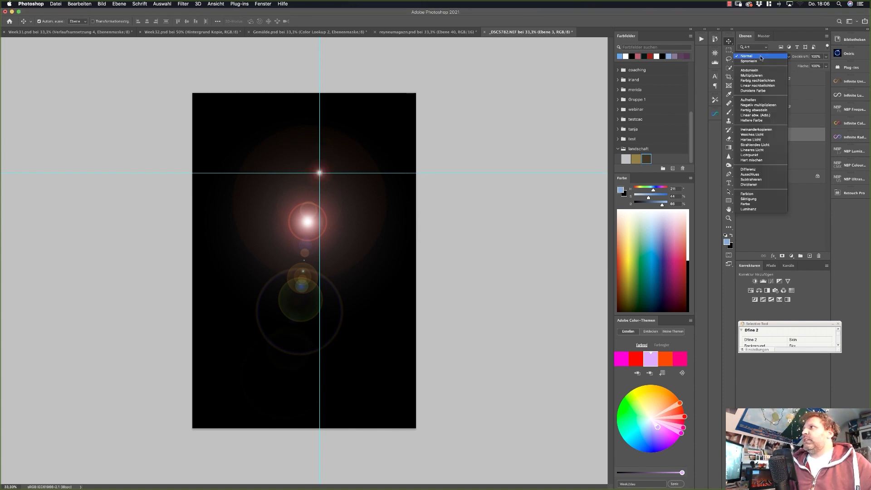
click(757, 106)
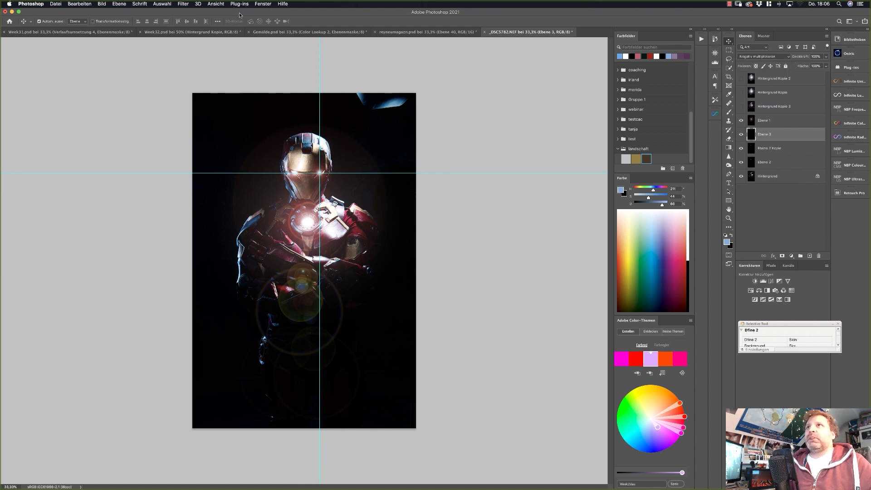
click(216, 4)
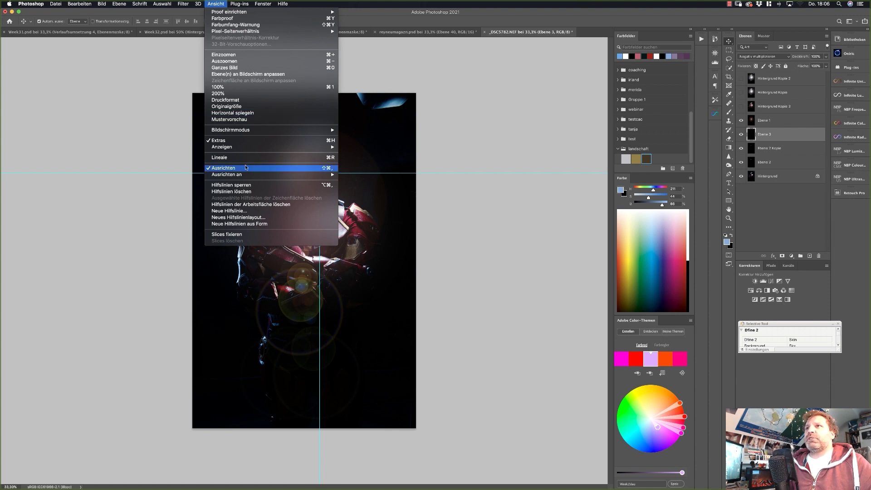
click(245, 192)
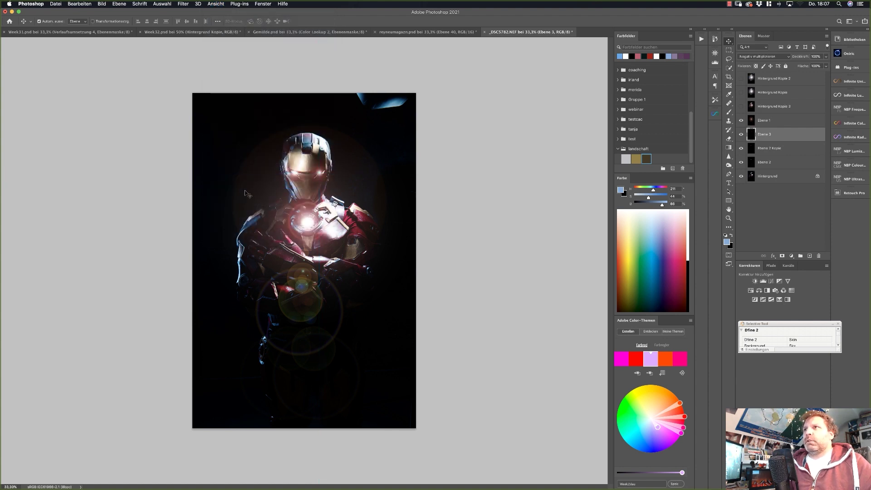
Duplicate Ebene 3 as Ebene 3 Kopie and toggle the copy to compare
drag(815, 136, 810, 255)
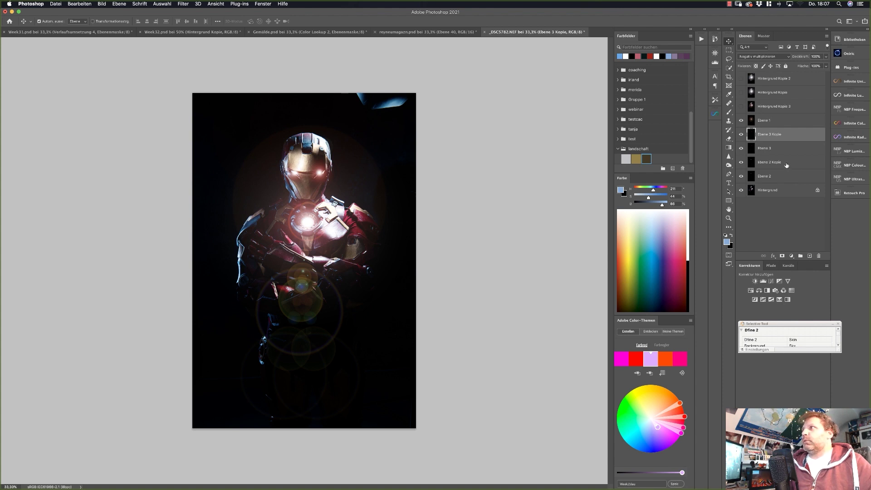
click(742, 135)
click(741, 134)
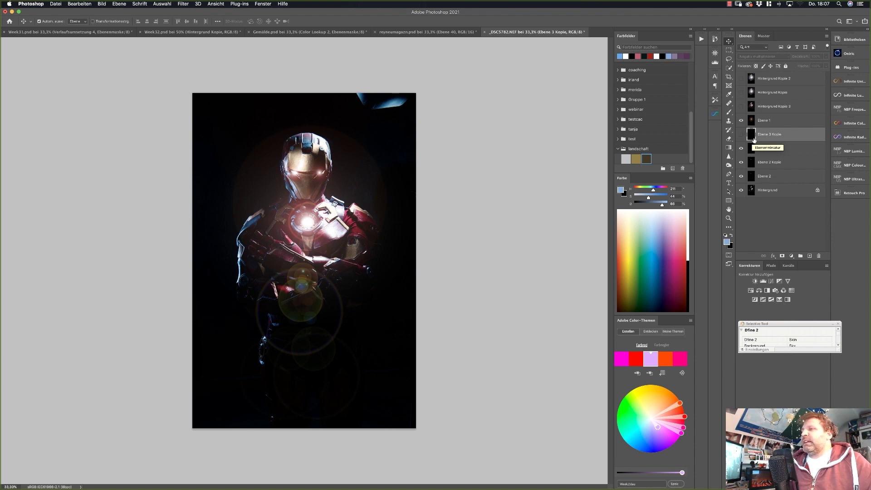
Lower Ebene 3 Kopie's opacity to about 30% and toggle it to compare
click(749, 139)
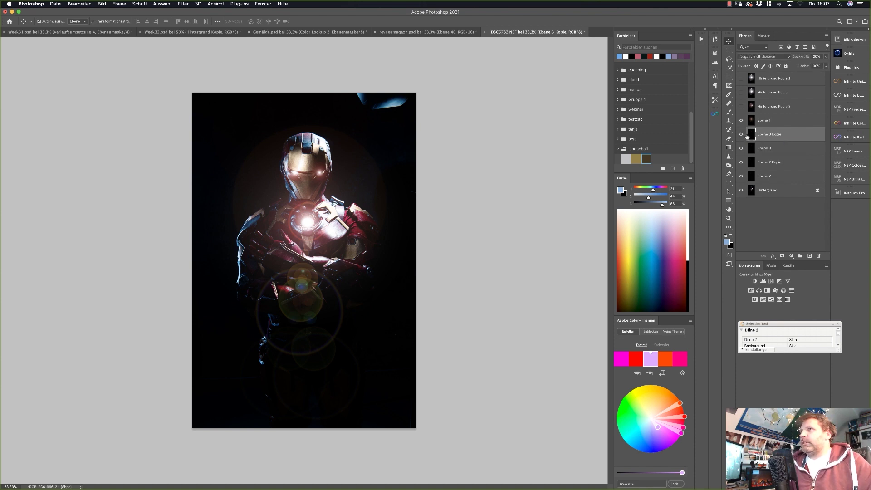
click(826, 57)
drag(827, 64, 810, 64)
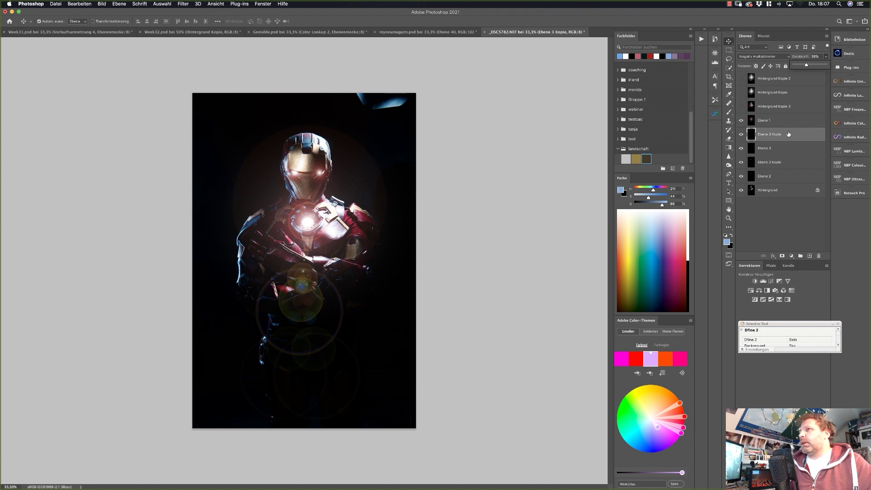
click(739, 135)
click(739, 135)
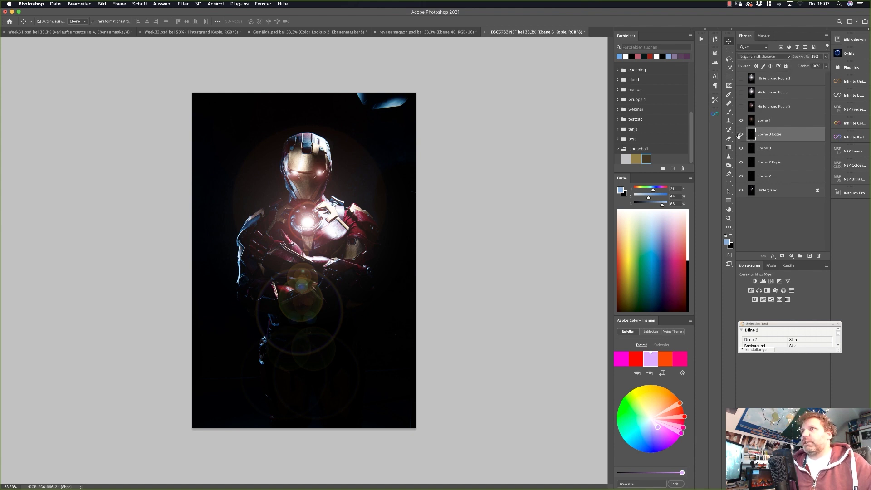
click(739, 135)
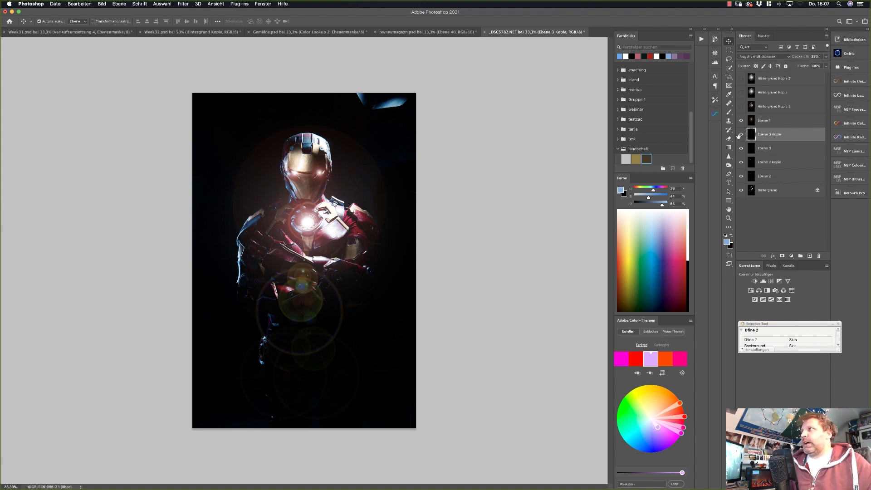